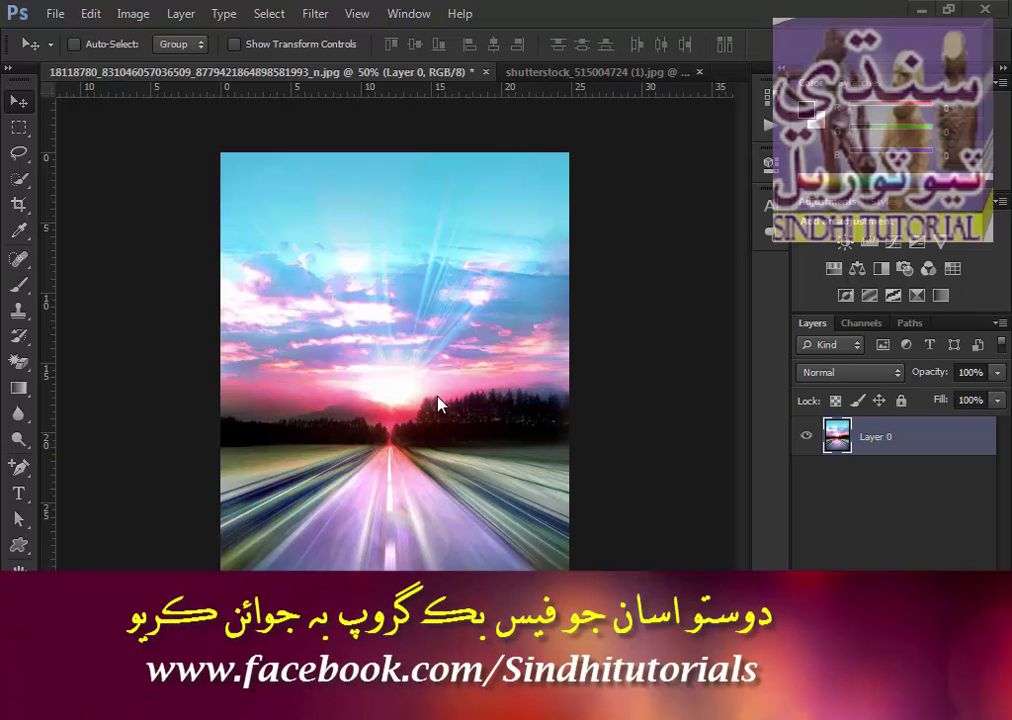
Create a new International Paper A4 document in CMYK Color mode at 300 ppi.
left_click(587, 75)
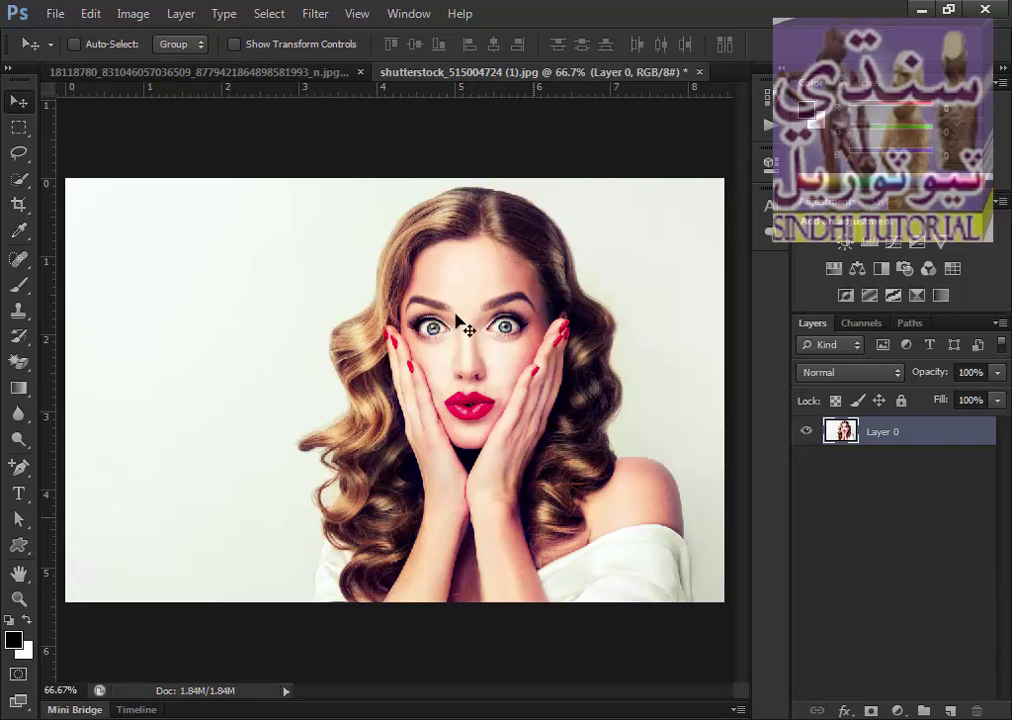
left_click(292, 71)
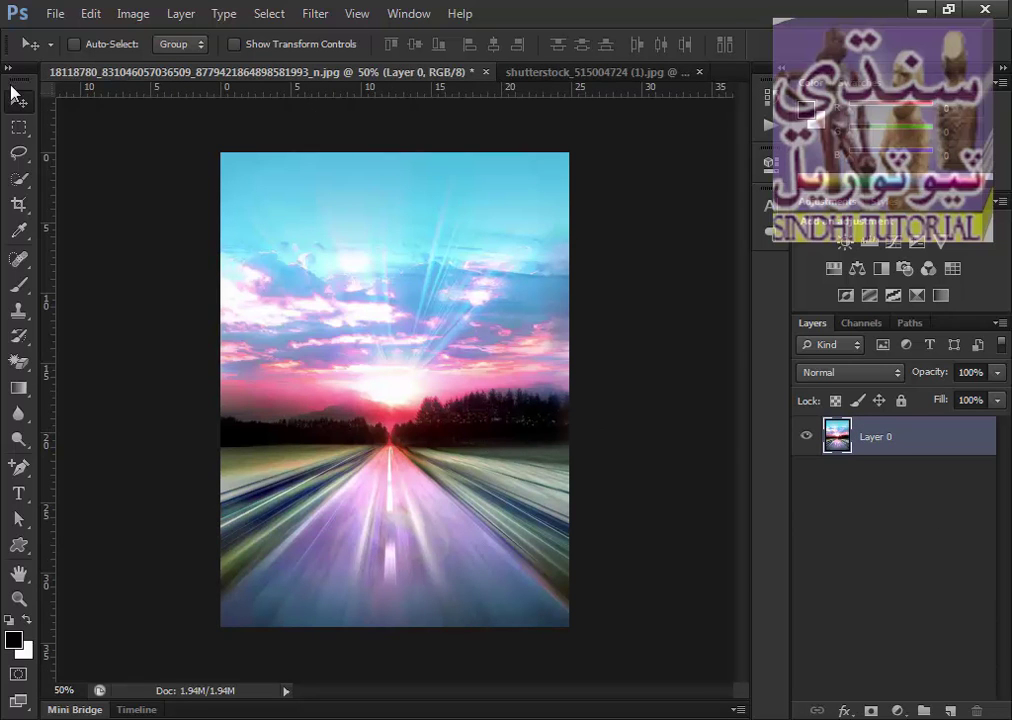
left_click(57, 14)
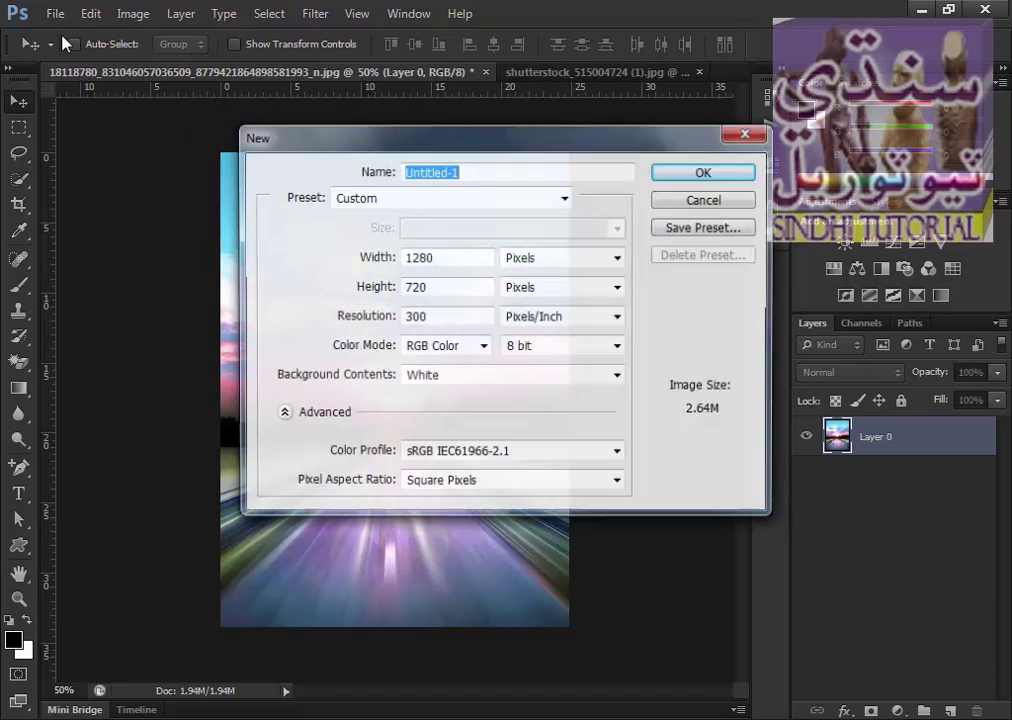
left_click(565, 197)
left_click(409, 287)
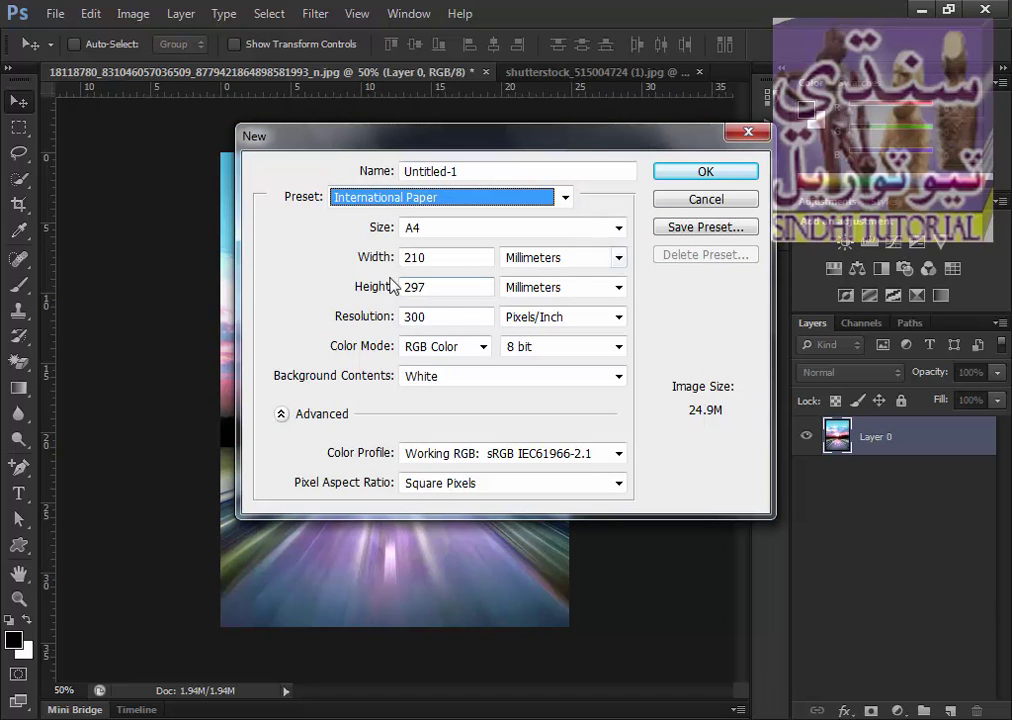
left_click(436, 350)
left_click(436, 350)
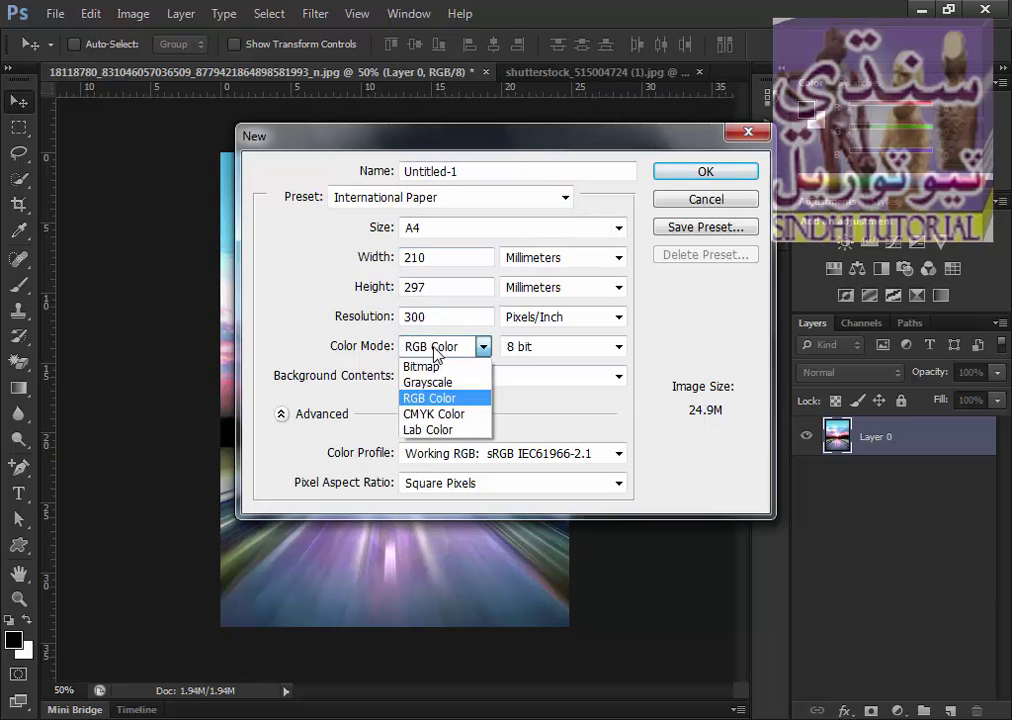
left_click(438, 414)
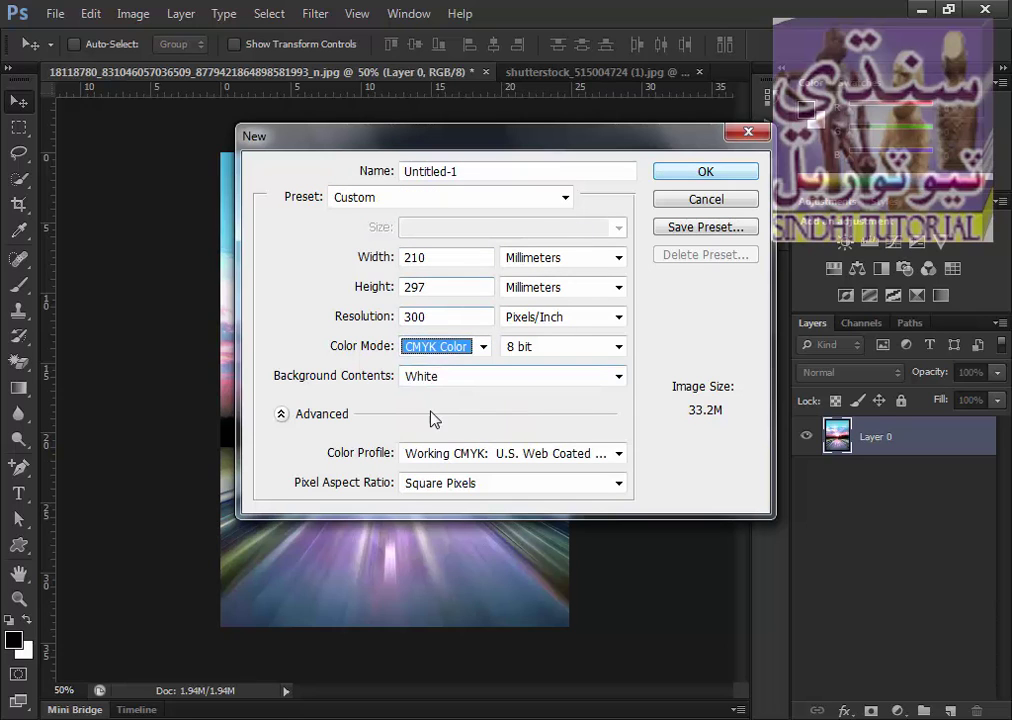
left_click(703, 174)
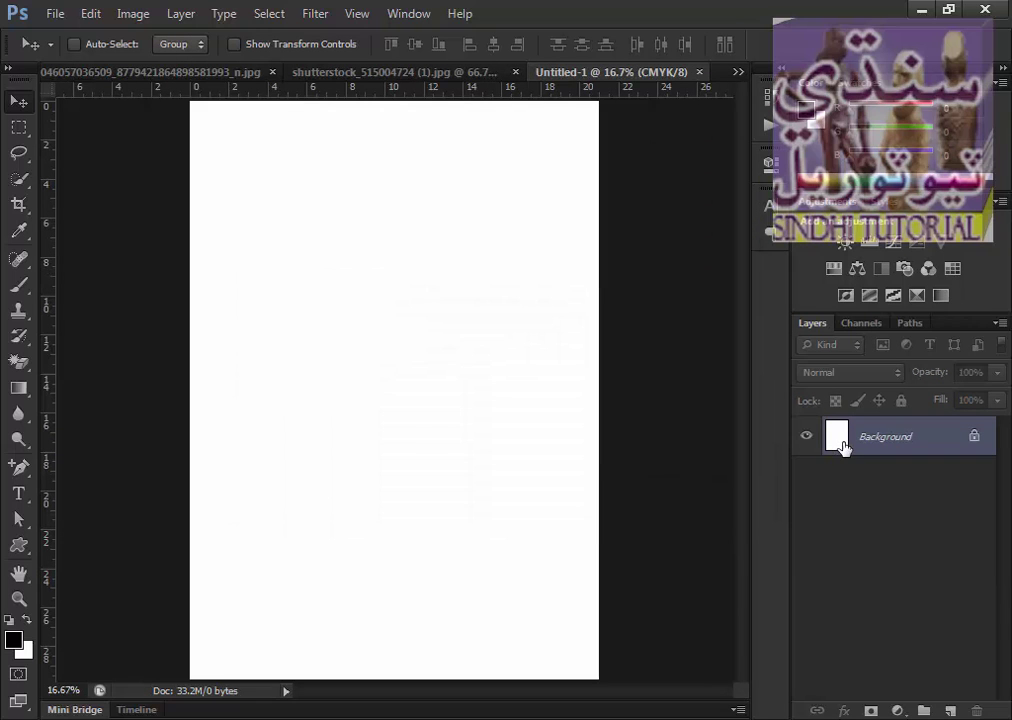
Convert the Background into Layer 0 and return to the road image.
double_click(838, 438)
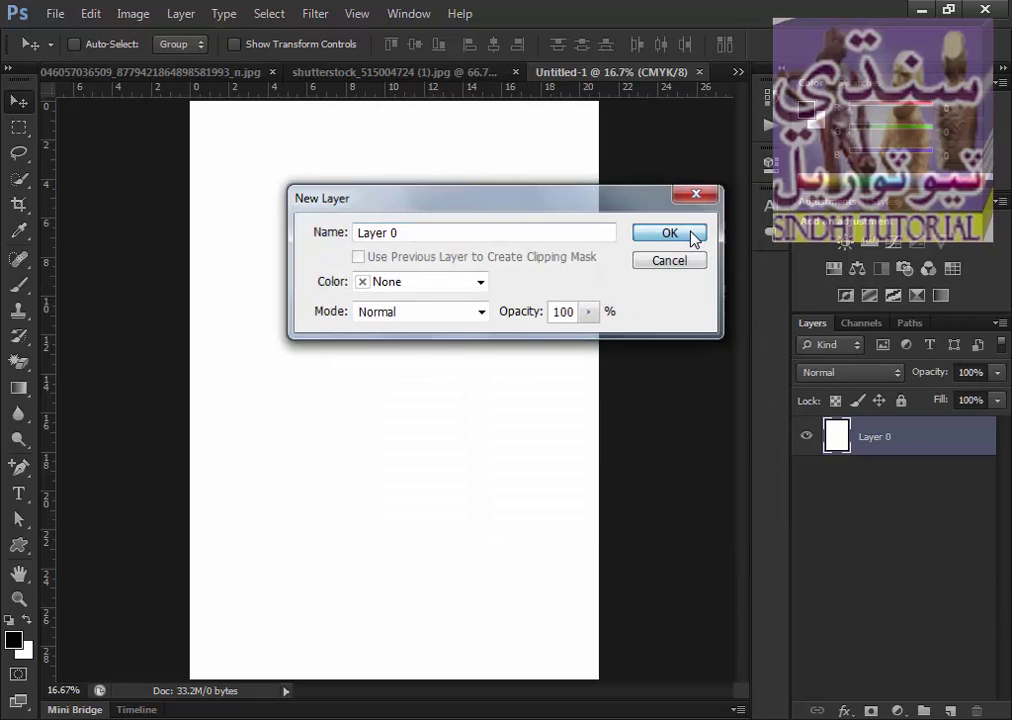
left_click(693, 236)
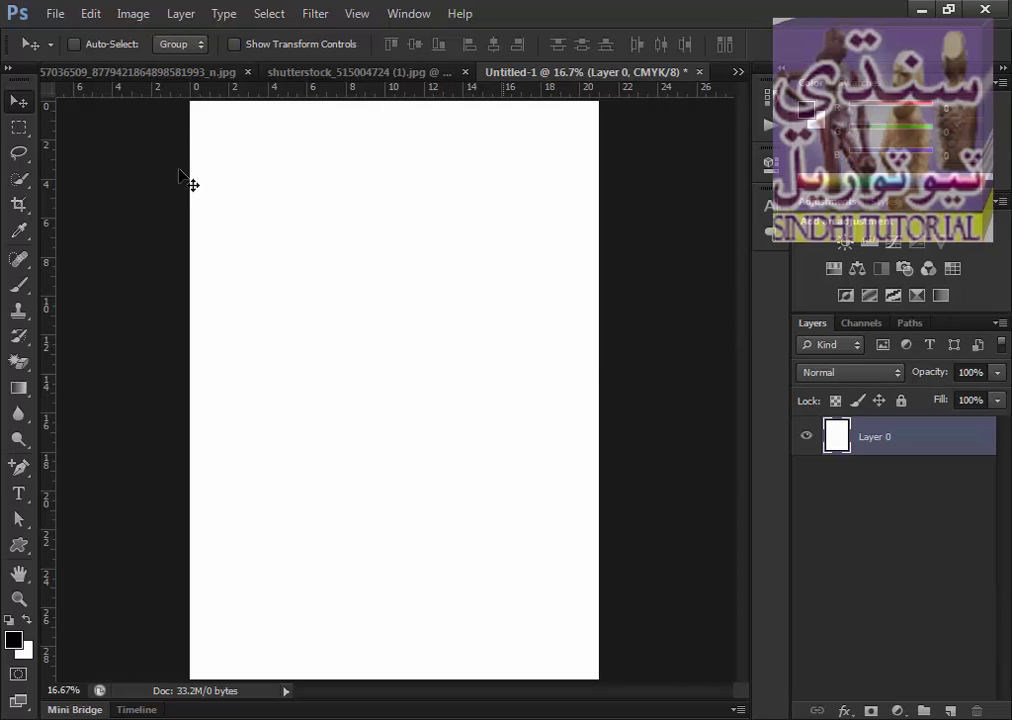
left_click(197, 74)
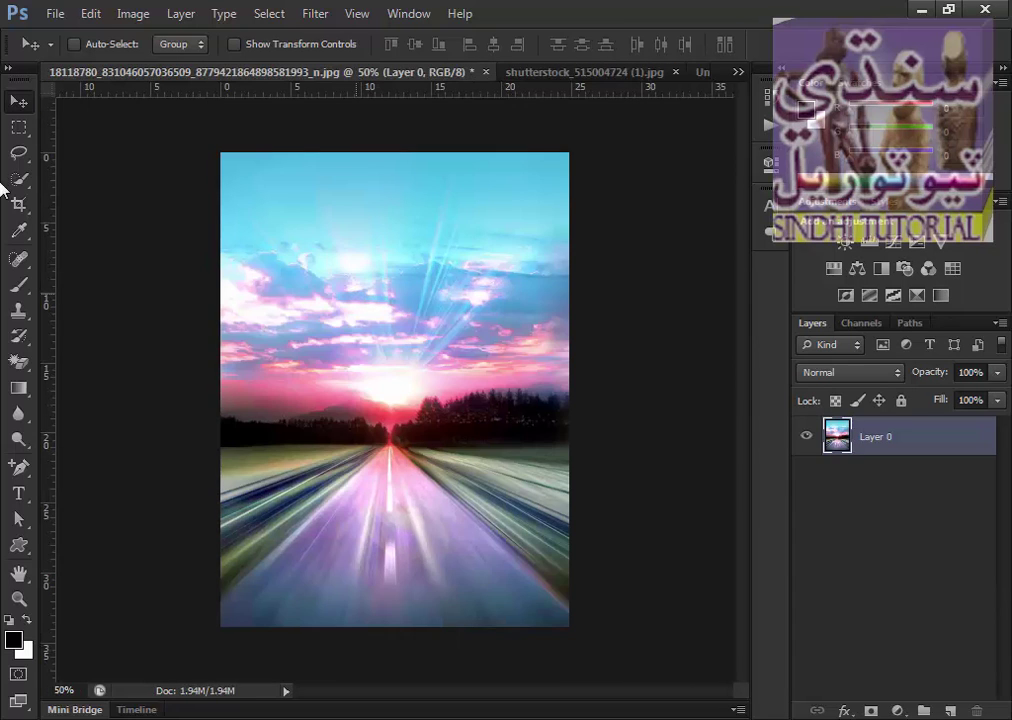
Drop the road image into the poster as Layer 1 and scale it up to cover the page.
left_click_drag(498, 296, 703, 78)
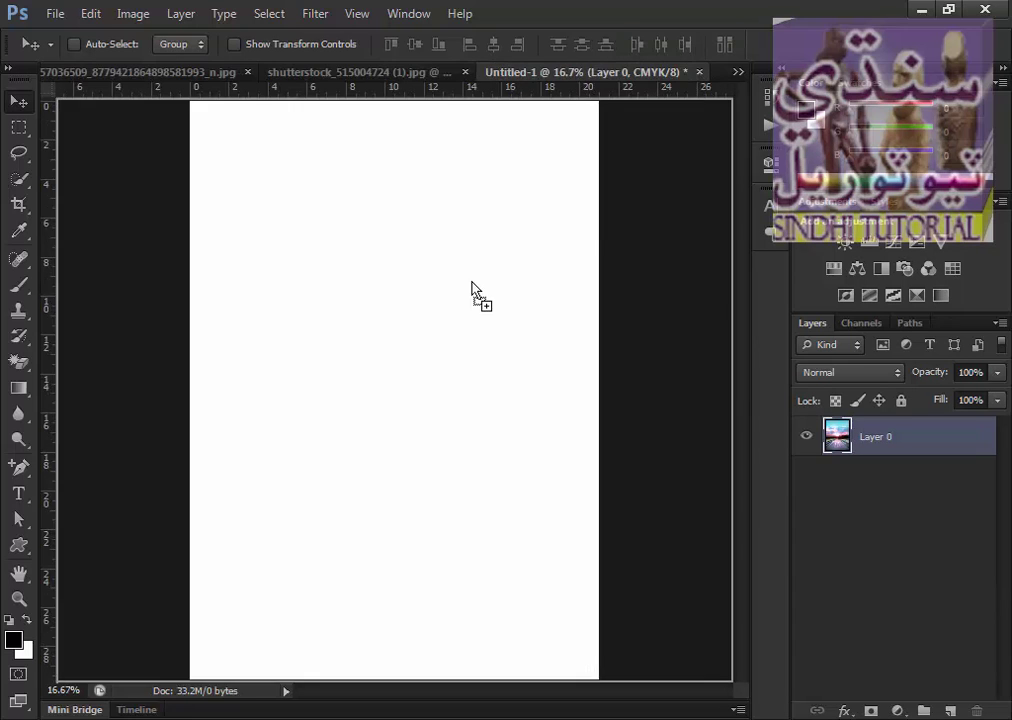
mouse_move(703, 78)
left_mouse_down()
mouse_move(474, 290)
mouse_move(420, 308)
mouse_move(390, 348)
left_mouse_up()
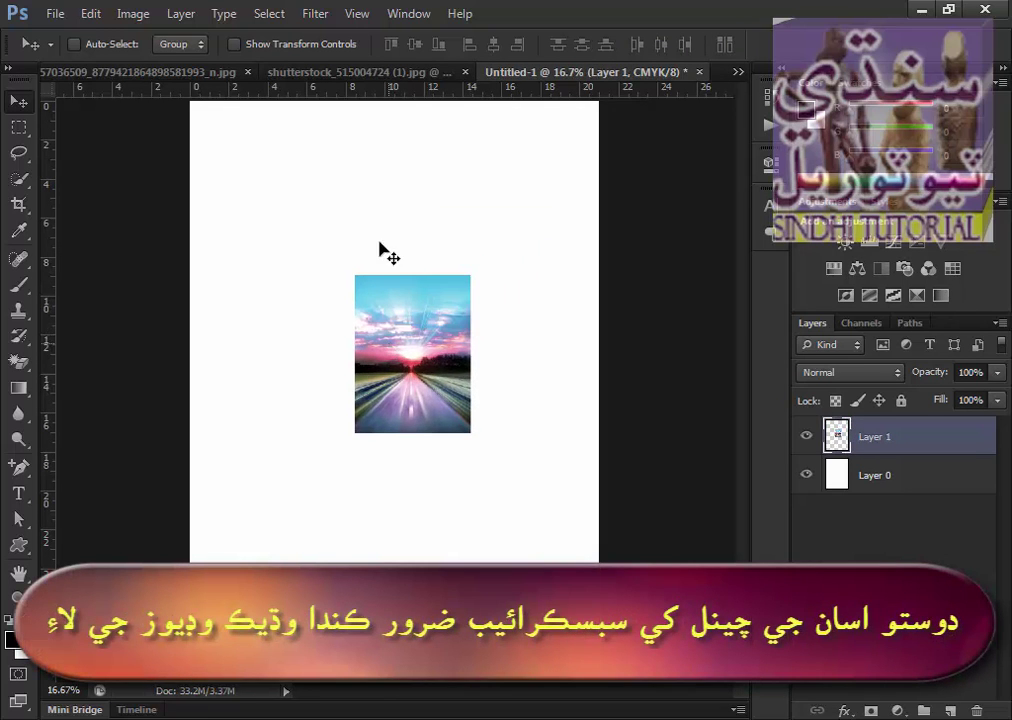
left_click(279, 46)
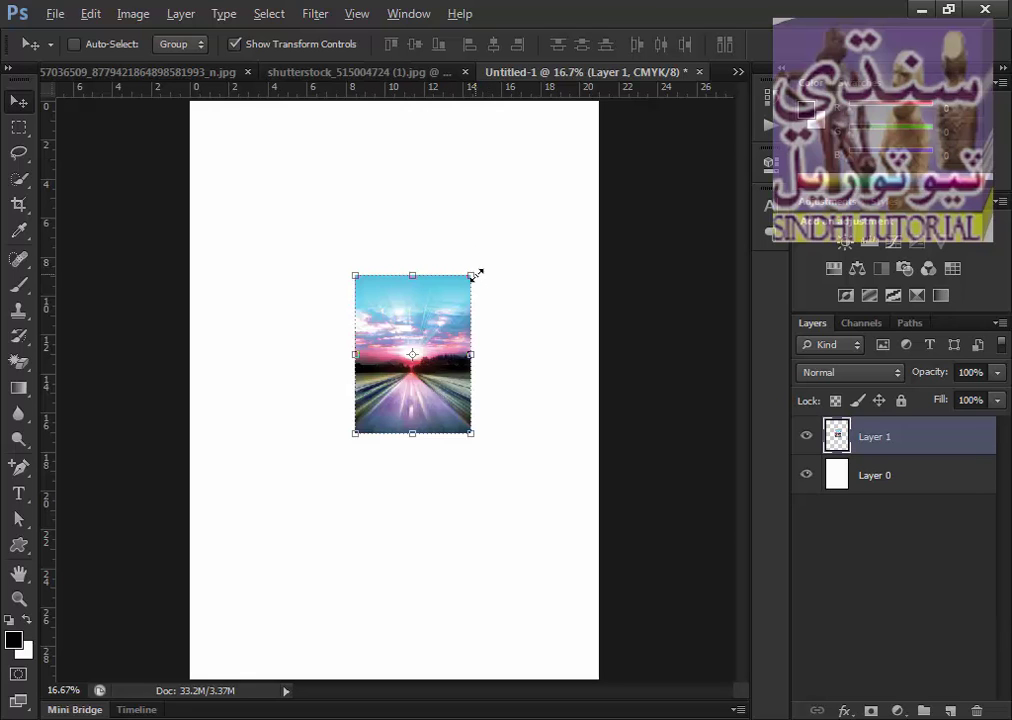
mouse_move(471, 275)
left_mouse_down()
mouse_move(668, 107)
mouse_move(638, 50)
left_mouse_up()
mouse_move(565, 294)
left_mouse_down()
mouse_move(551, 327)
mouse_move(561, 345)
left_mouse_up()
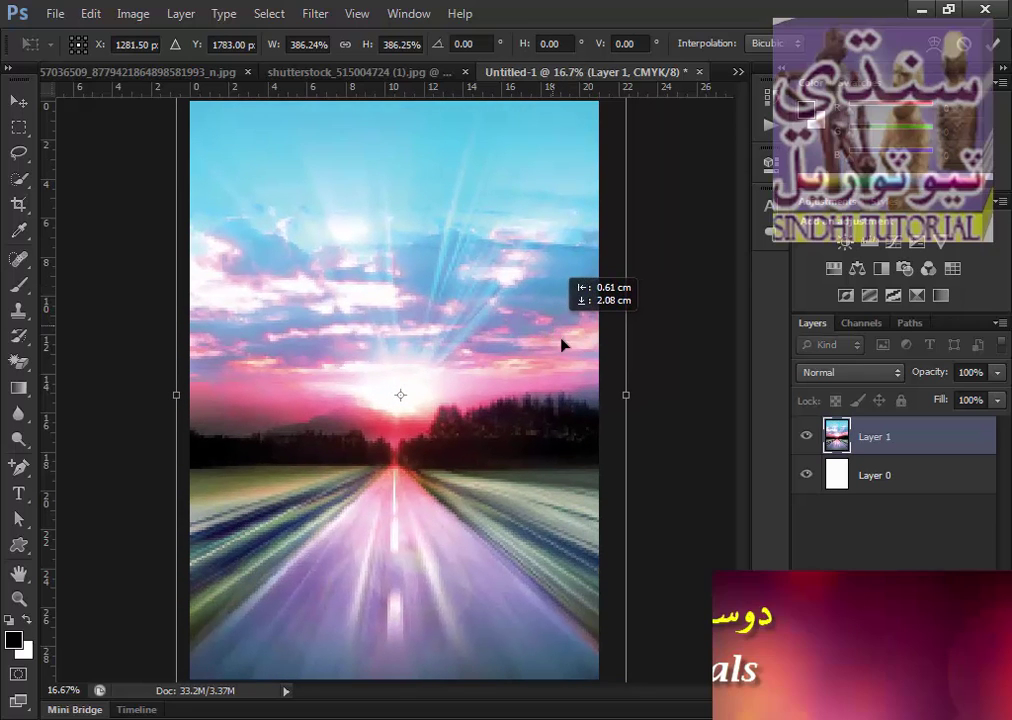
left_click_drag(625, 395, 655, 395)
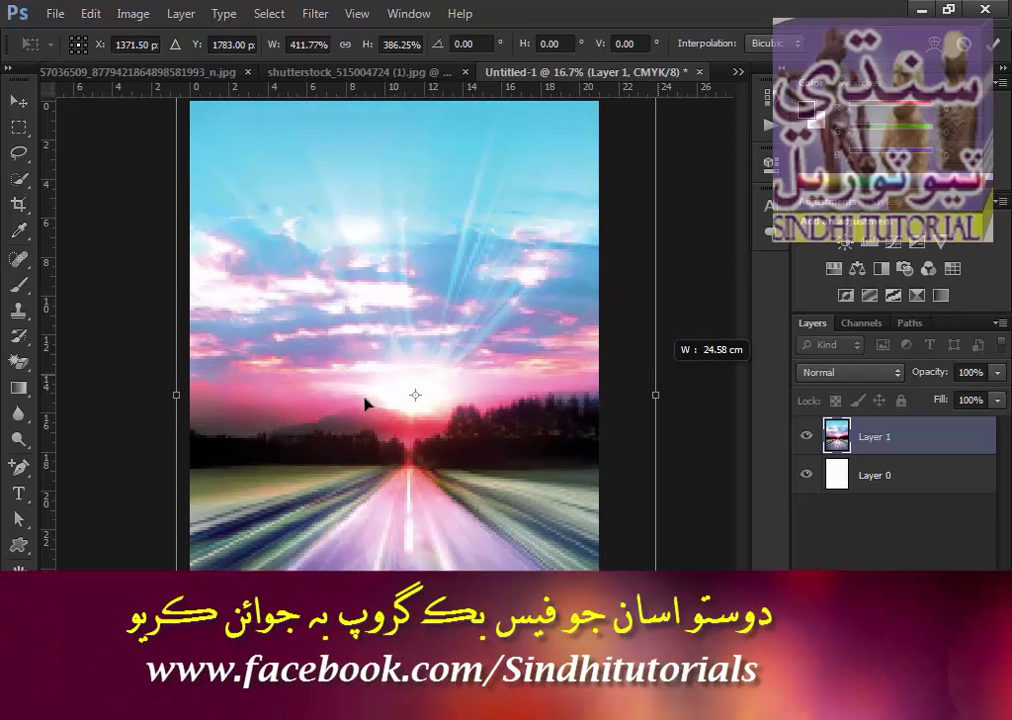
left_click_drag(176, 396, 120, 396)
mouse_move(330, 332)
left_mouse_down()
mouse_move(335, 300)
mouse_move(337, 323)
left_mouse_up()
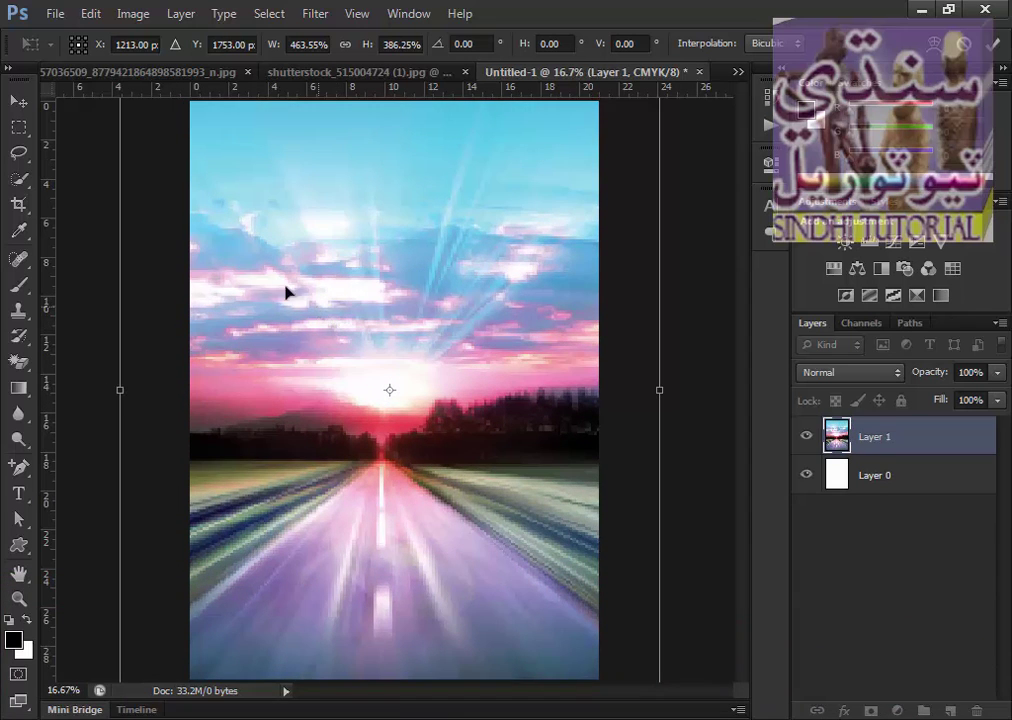
left_click(19, 101)
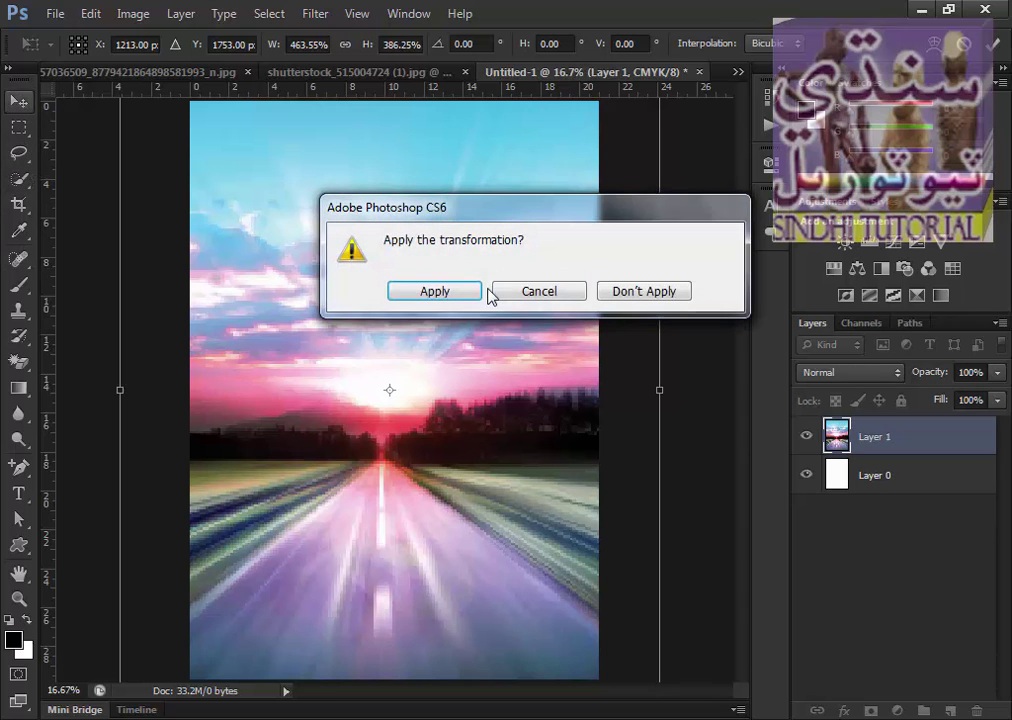
left_click(436, 293)
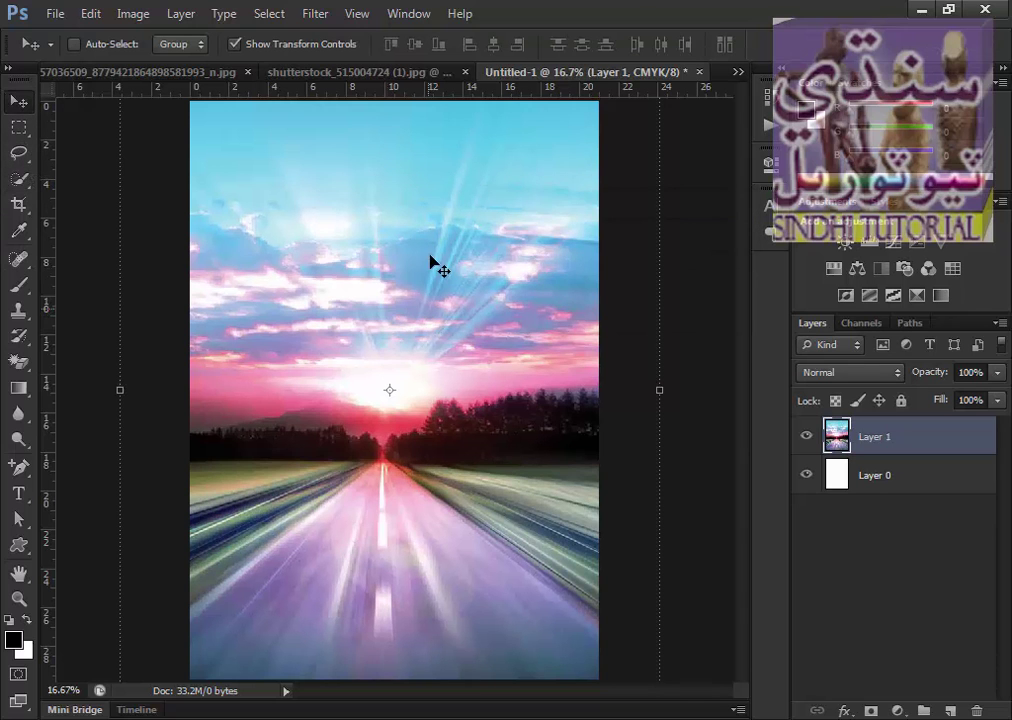
Shift the road image and stretch it down over the bottom white strip to 121.68% height.
mouse_move(506, 353)
left_mouse_down()
mouse_move(528, 370)
mouse_move(538, 271)
left_mouse_up()
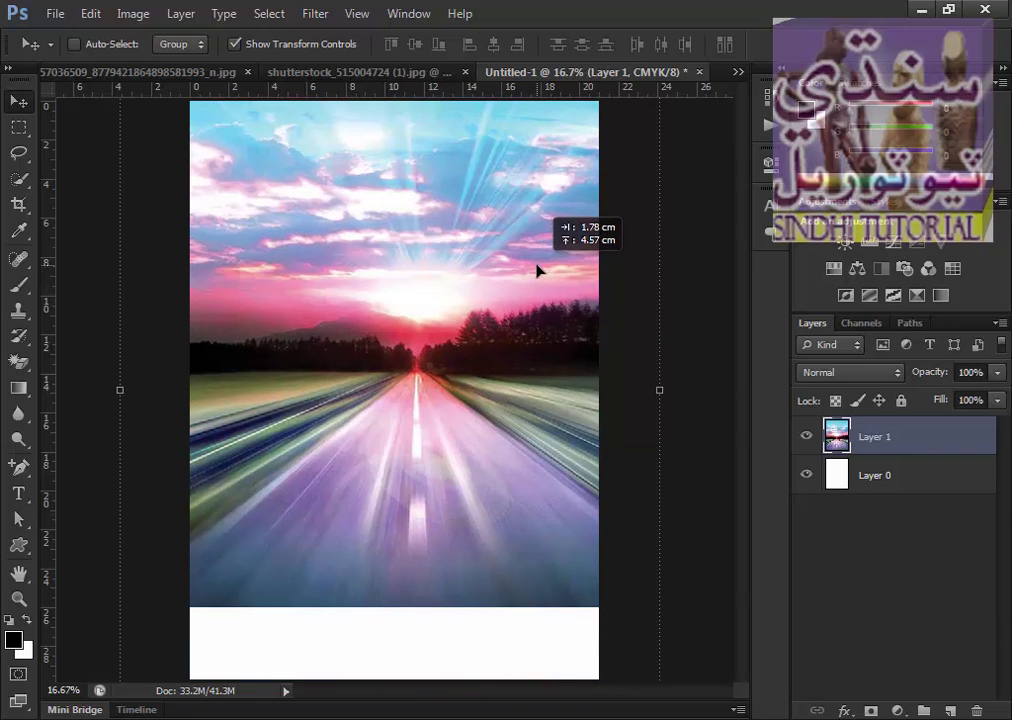
left_click_drag(427, 607, 428, 700)
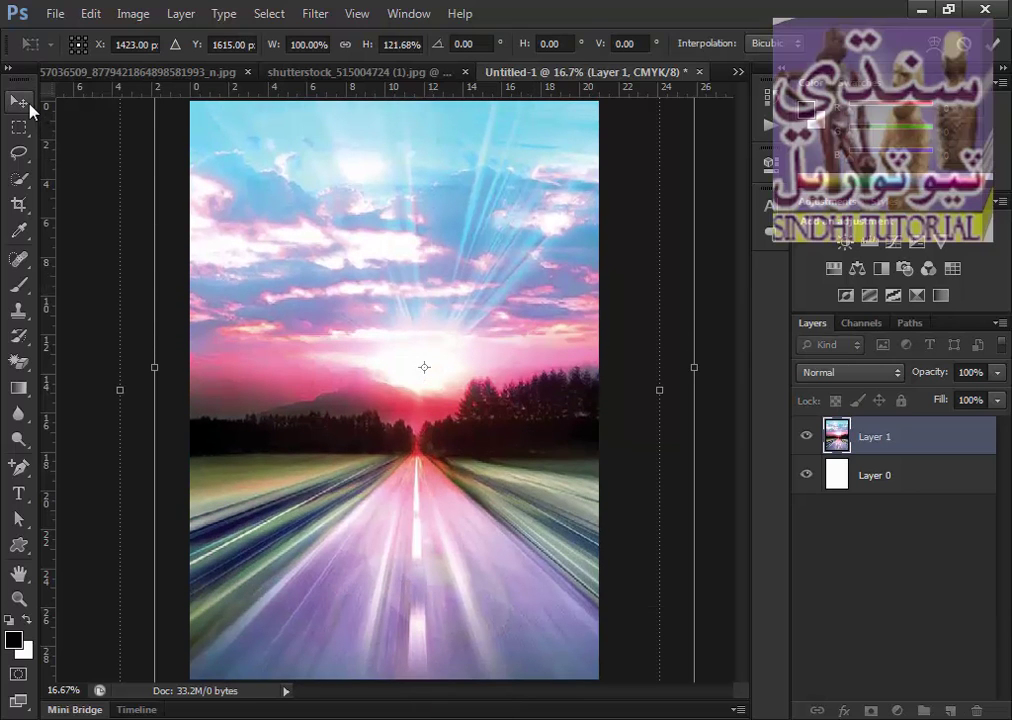
left_click(29, 104)
left_click(429, 293)
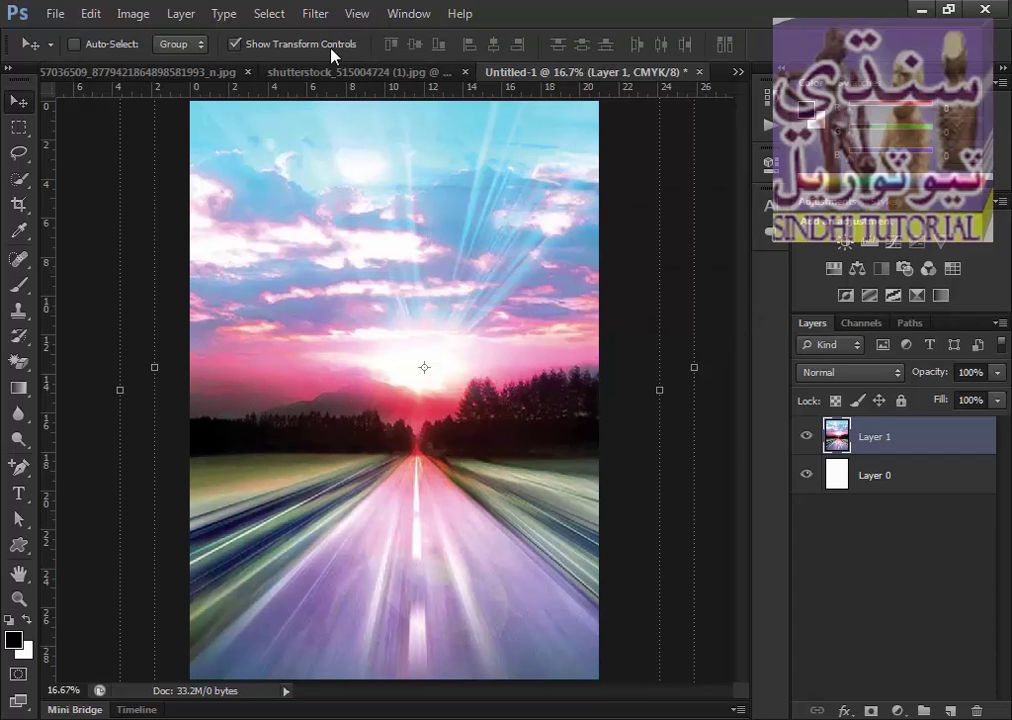
Remove the white background from the surprised woman photo with the Magic Eraser.
left_click(350, 73)
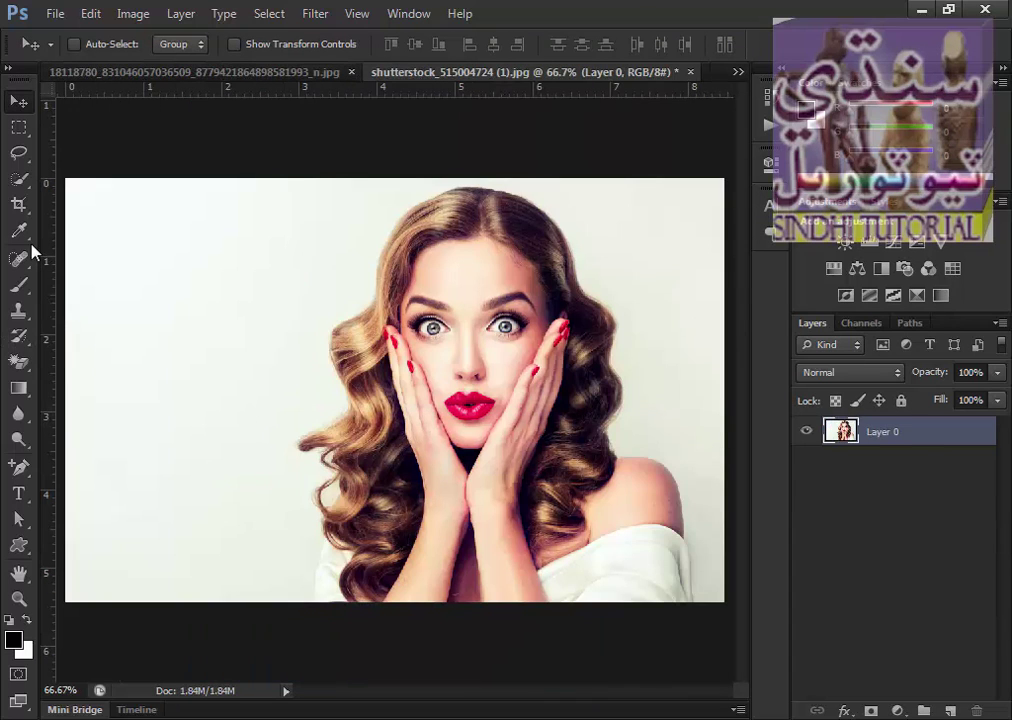
left_click_drag(17, 370, 68, 403)
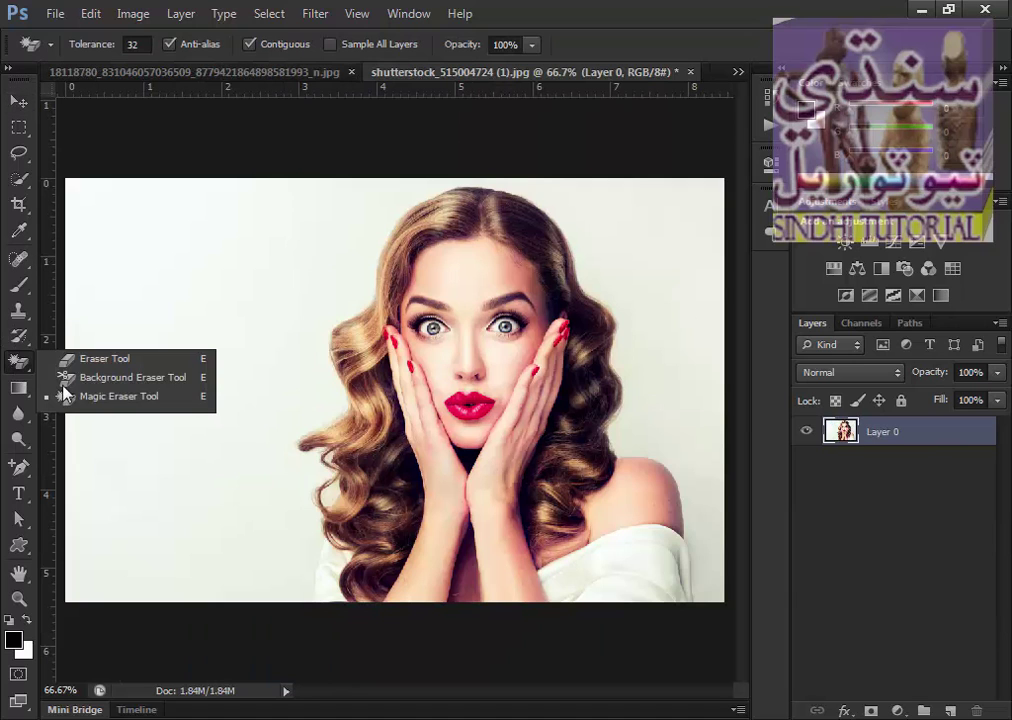
left_click(172, 334)
Place the cut-out woman into the poster as Layer 2, enlarged to about 348% width.
key("v")
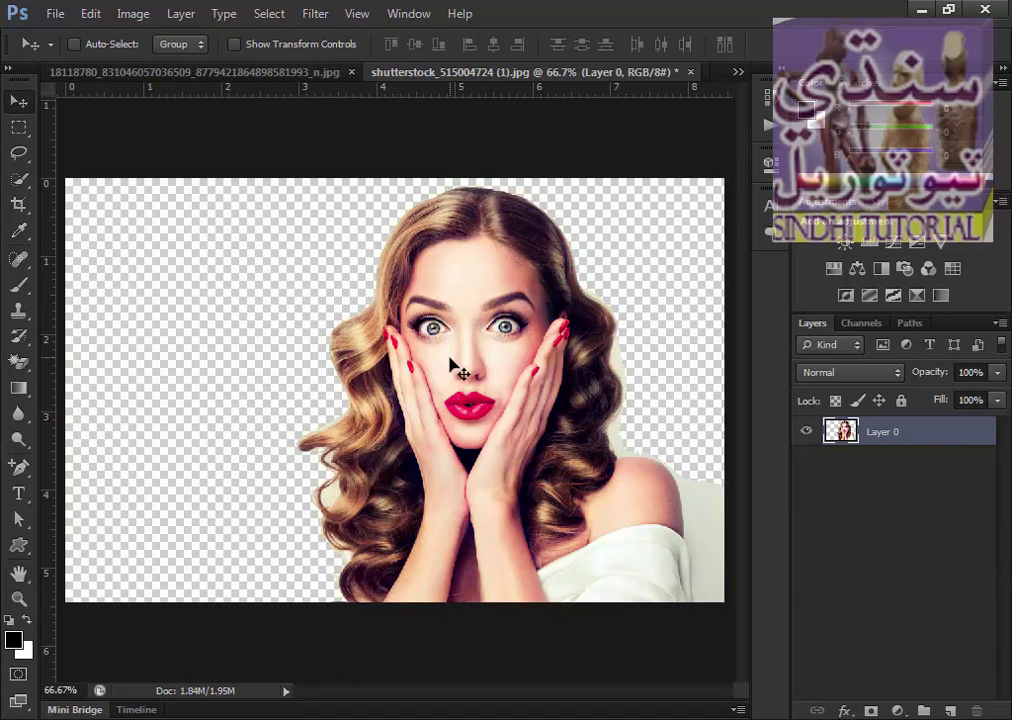
mouse_move(452, 361)
left_mouse_down()
mouse_move(452, 289)
mouse_move(413, 215)
mouse_move(313, 113)
left_mouse_up()
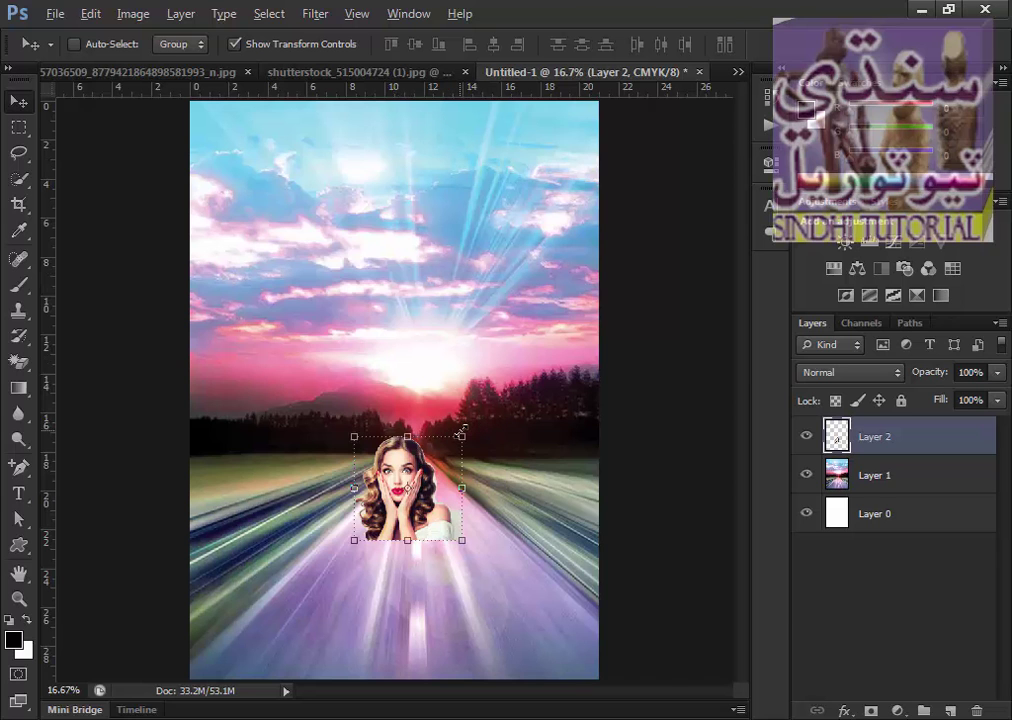
left_click_drag(461, 434, 586, 234)
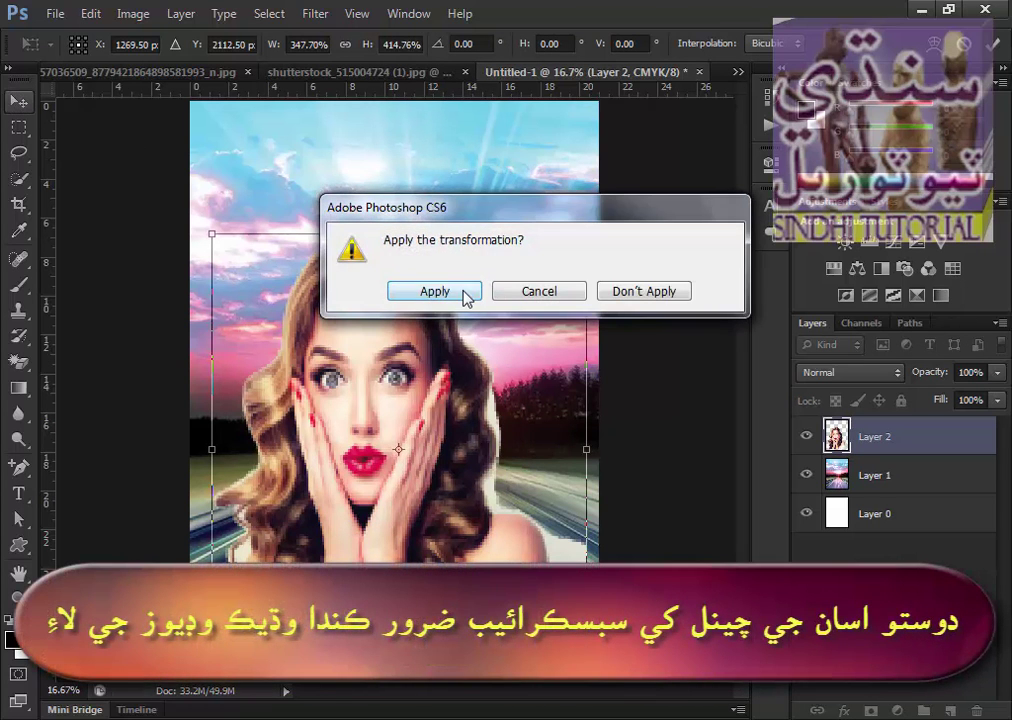
left_click(464, 294)
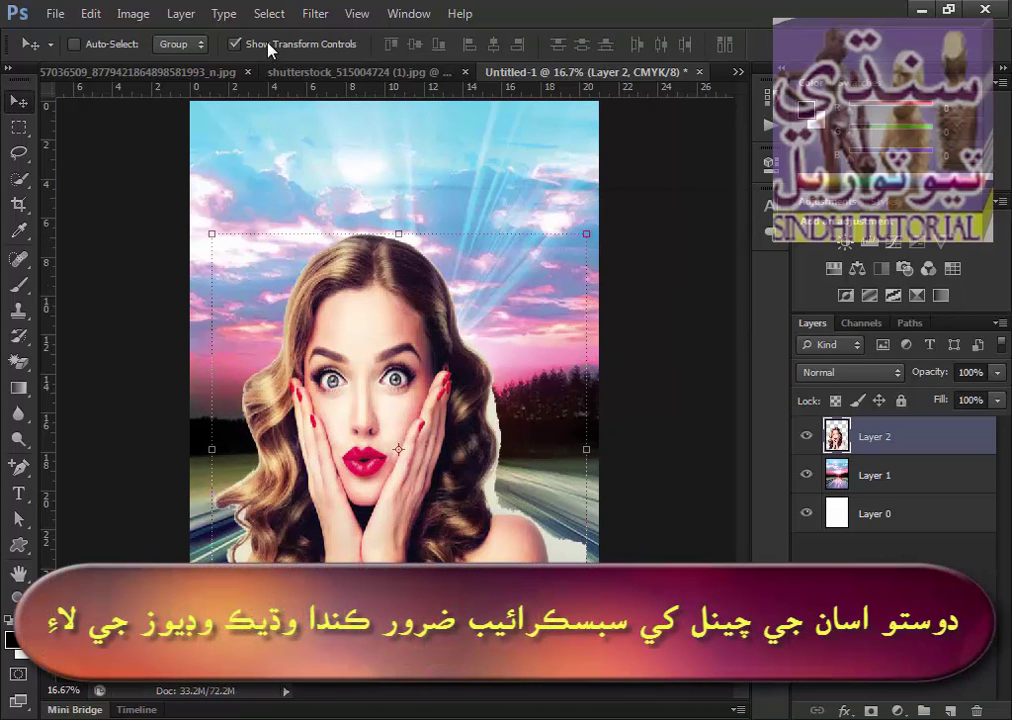
left_click(268, 45)
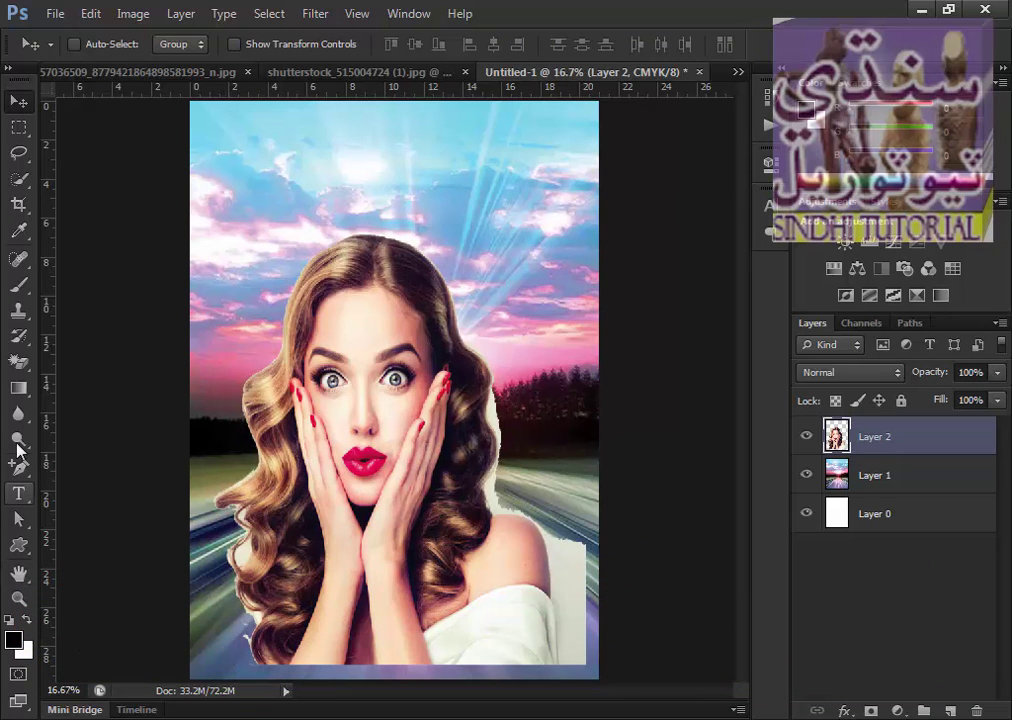
Zoom in and erase the cream patch beside the shoulder with a 400 px soft eraser.
left_click(33, 369)
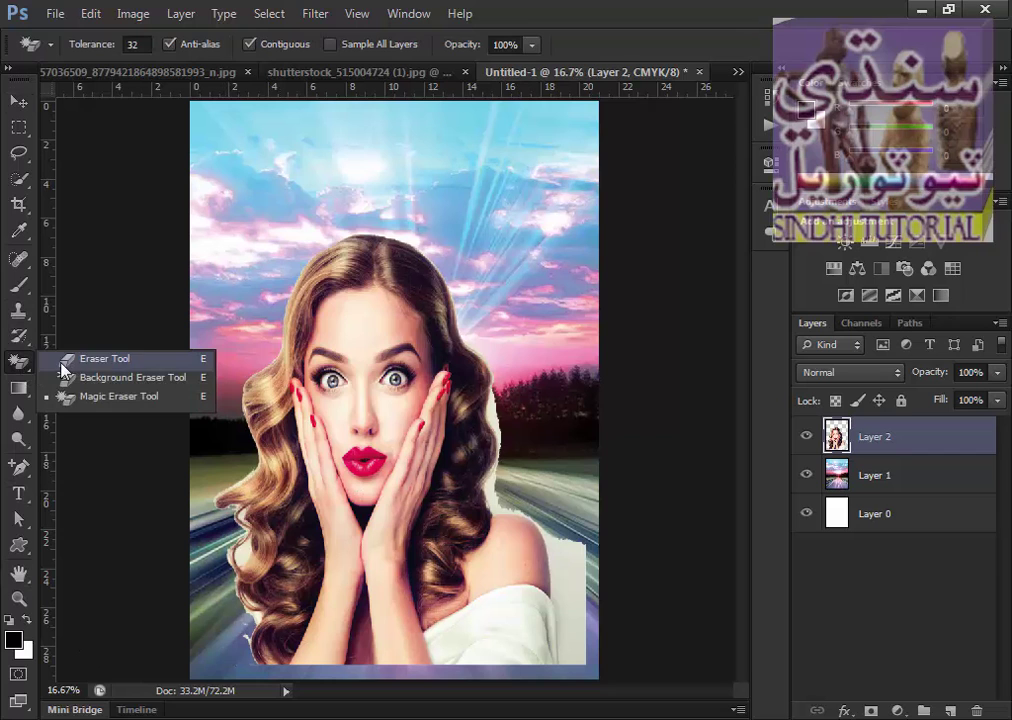
left_click(95, 358)
left_click(28, 604)
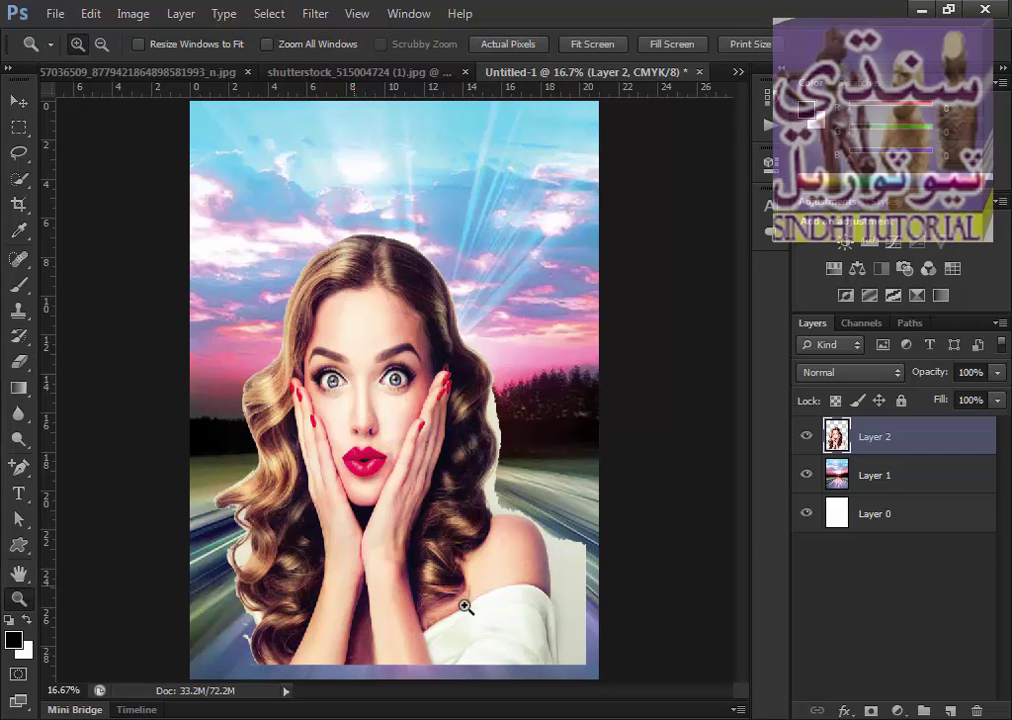
left_click(553, 547)
left_click(549, 548)
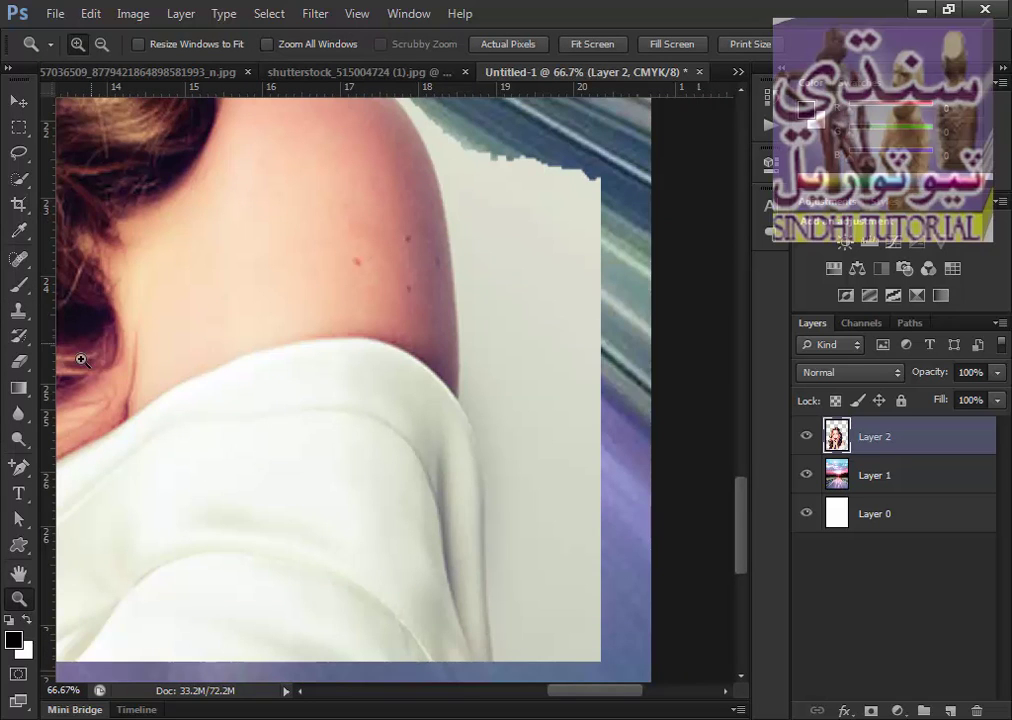
left_click(19, 362)
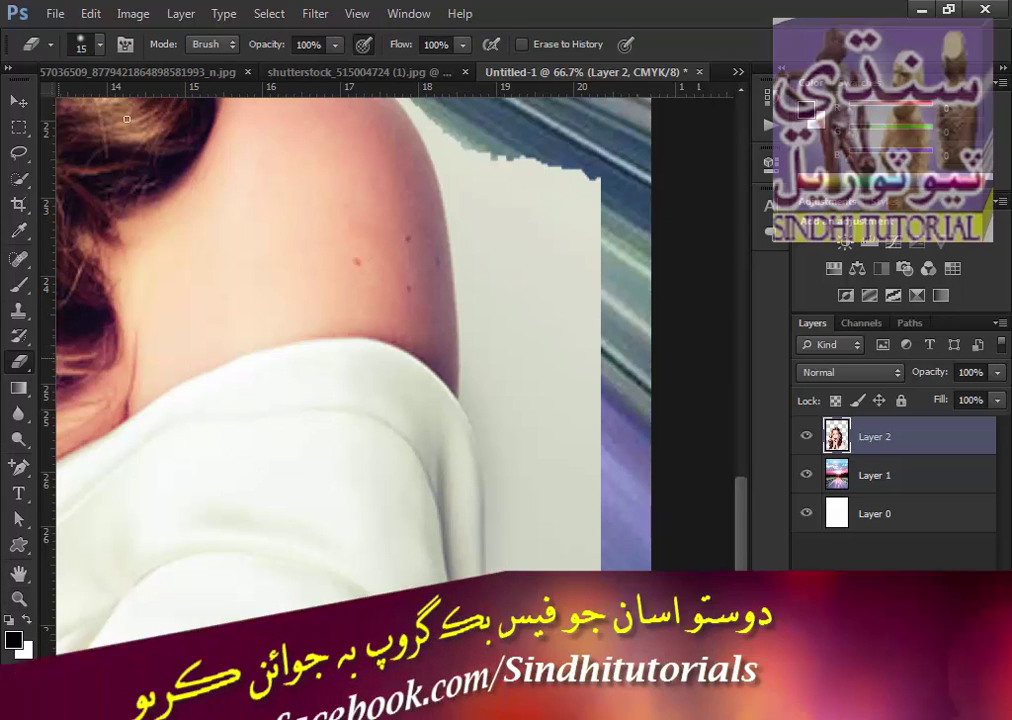
left_click(88, 52)
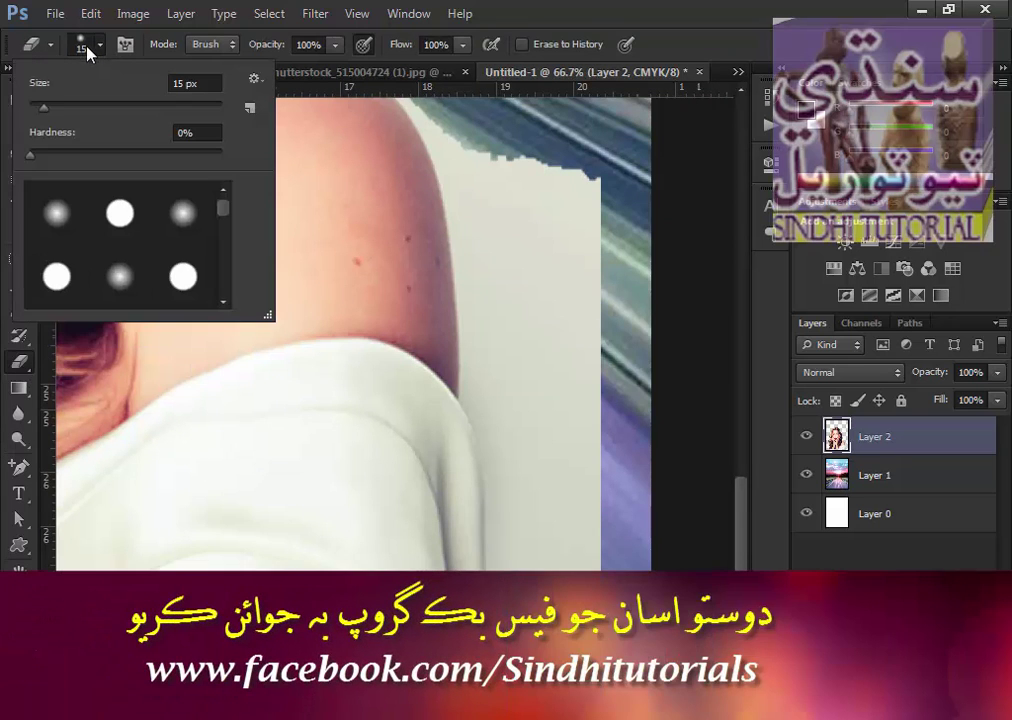
double_click(70, 220)
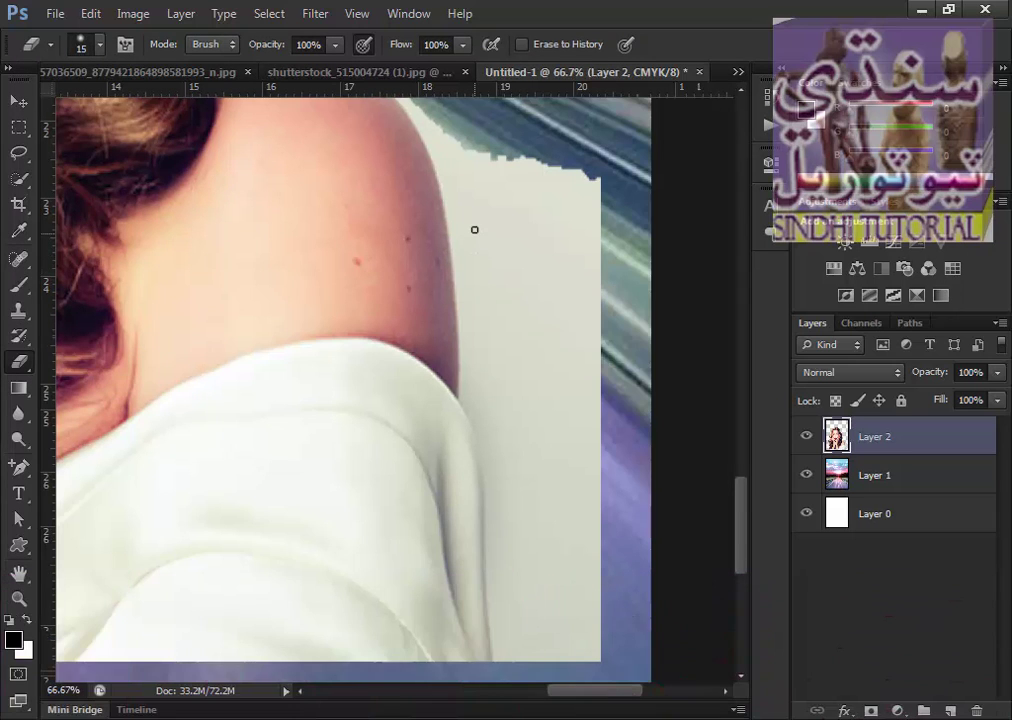
key("bracketright")
key("bracketright")
key("bracketright")
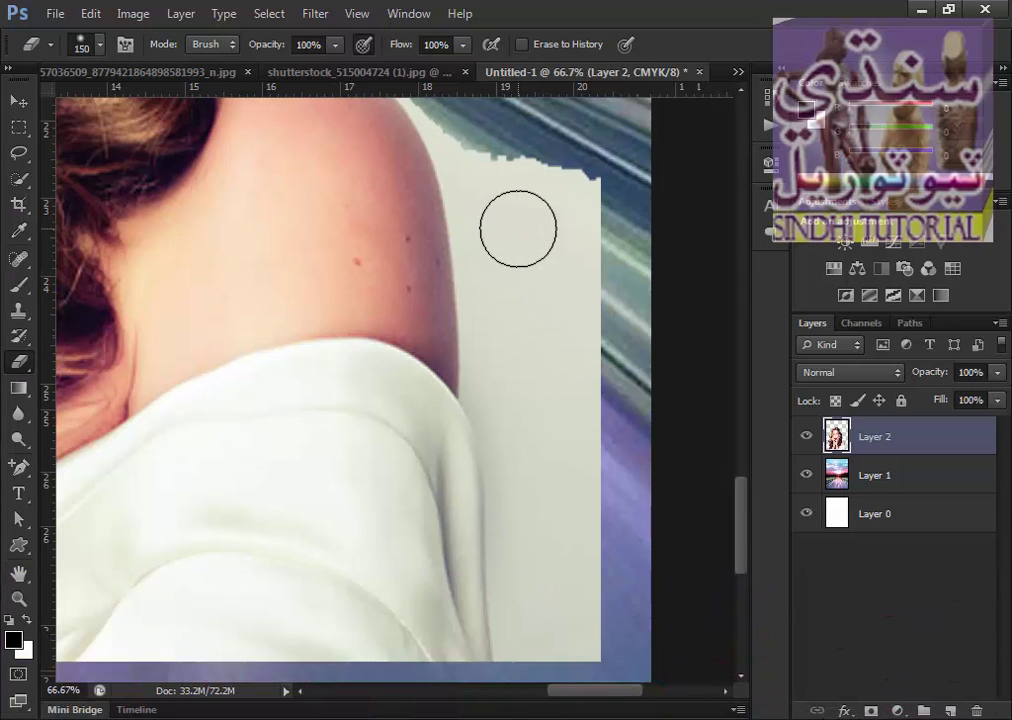
key("bracketright")
key("bracketright")
key("bracketright")
key("bracketright")
mouse_move(553, 214)
left_mouse_down()
mouse_move(565, 289)
mouse_move(563, 246)
mouse_move(591, 268)
mouse_move(605, 392)
left_mouse_up()
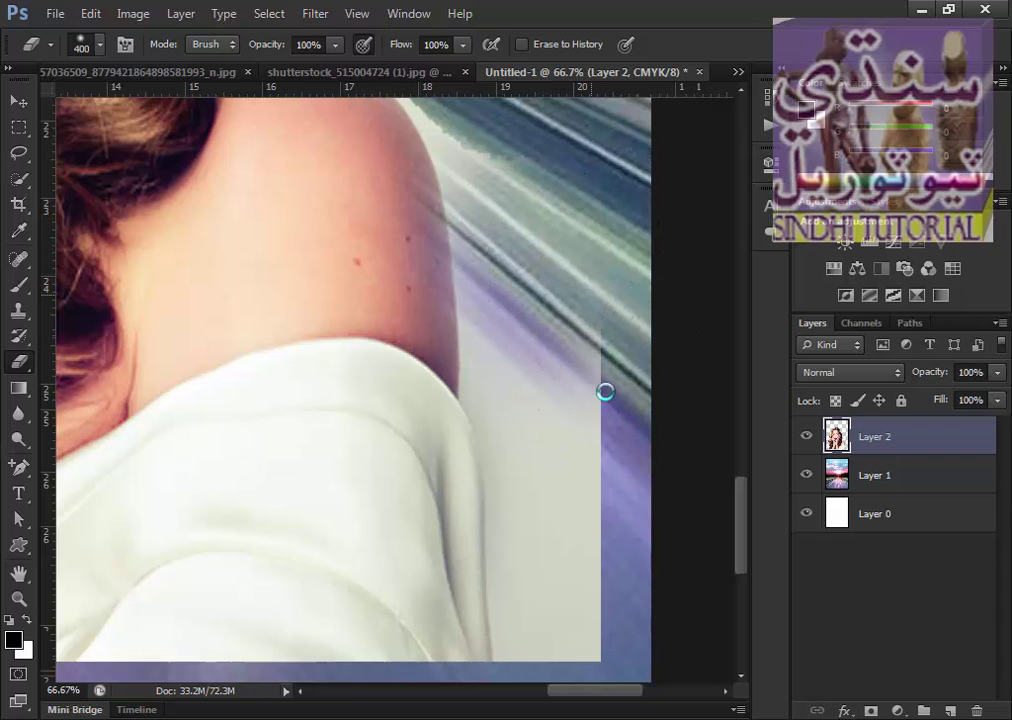
mouse_move(596, 465)
left_mouse_down()
mouse_move(581, 384)
mouse_move(592, 569)
mouse_move(610, 590)
mouse_move(603, 581)
mouse_move(599, 599)
mouse_move(601, 395)
mouse_move(587, 318)
mouse_move(626, 542)
mouse_move(601, 621)
left_mouse_up()
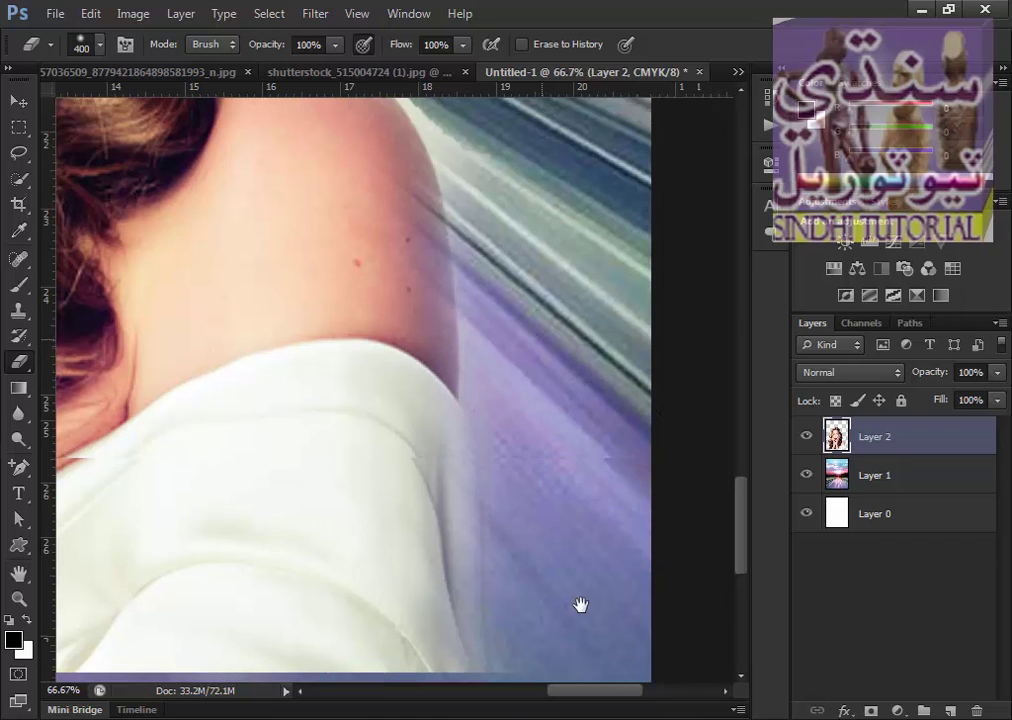
With a smaller brush, erase the cream fringe along the hair edge by the trees and sky.
mouse_move(505, 176)
left_mouse_down()
mouse_move(548, 463)
mouse_move(583, 411)
mouse_move(533, 300)
mouse_move(451, 267)
left_mouse_up()
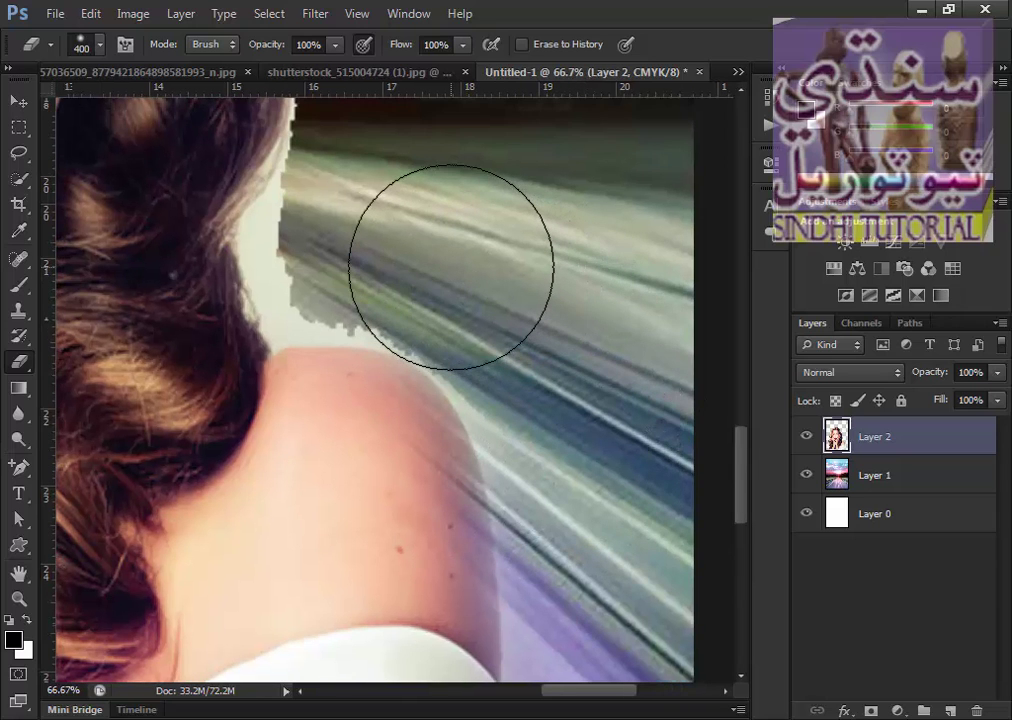
key("bracketleft")
key("bracketleft")
key("bracketleft")
mouse_move(327, 234)
left_mouse_down()
mouse_move(312, 208)
mouse_move(280, 221)
mouse_move(278, 276)
mouse_move(316, 320)
mouse_move(393, 323)
mouse_move(447, 354)
mouse_move(492, 411)
mouse_move(528, 563)
left_mouse_up()
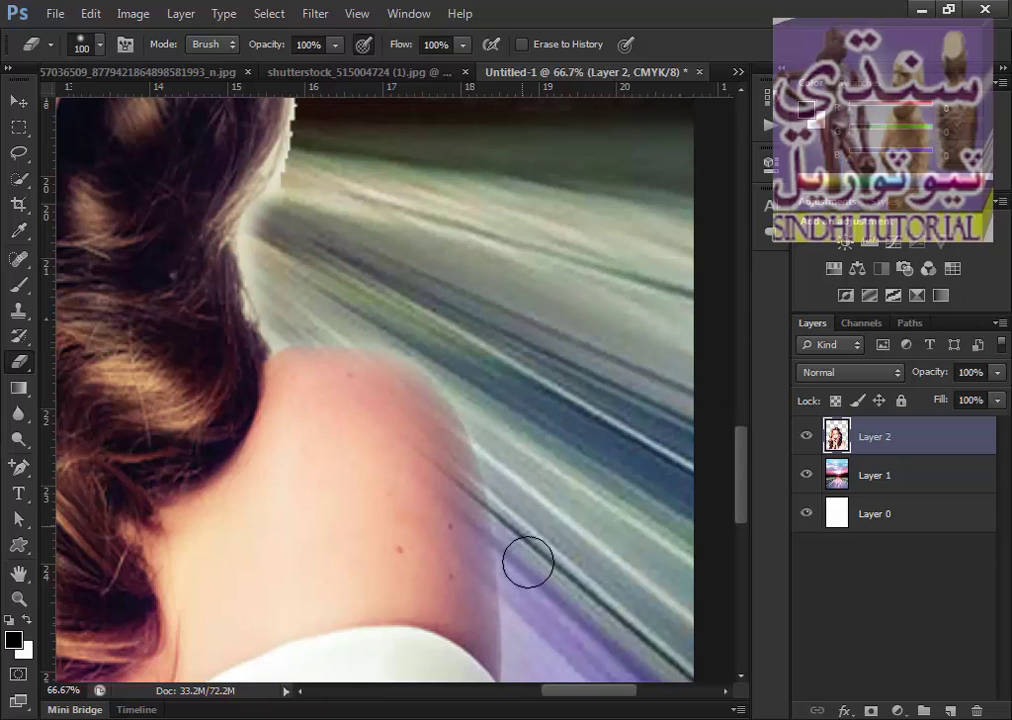
left_click_drag(431, 430, 462, 660)
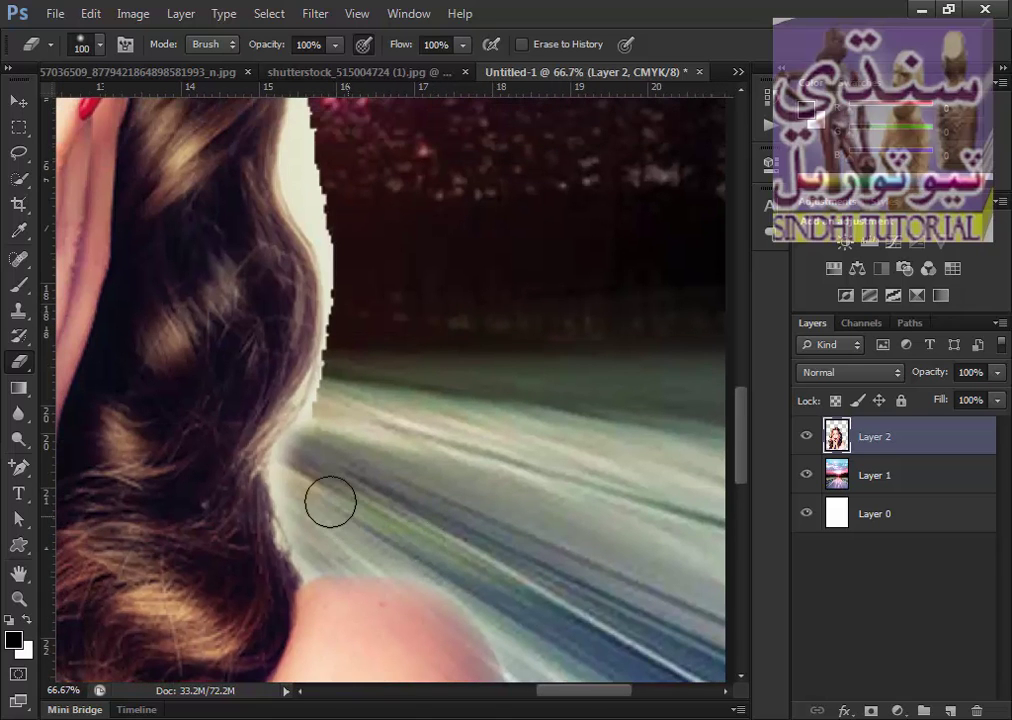
mouse_move(305, 447)
left_mouse_down()
mouse_move(321, 400)
mouse_move(334, 255)
mouse_move(347, 384)
mouse_move(316, 468)
mouse_move(294, 472)
mouse_move(303, 531)
mouse_move(373, 540)
left_mouse_up()
left_click_drag(344, 371, 361, 549)
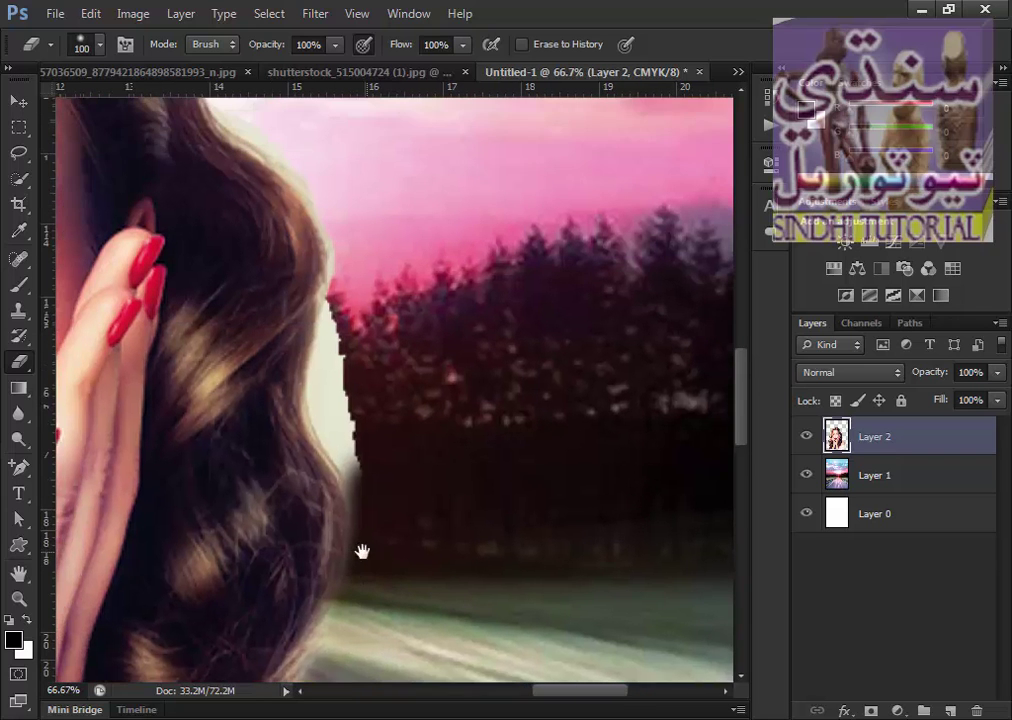
mouse_move(380, 492)
left_mouse_down()
mouse_move(333, 421)
mouse_move(327, 339)
left_mouse_up()
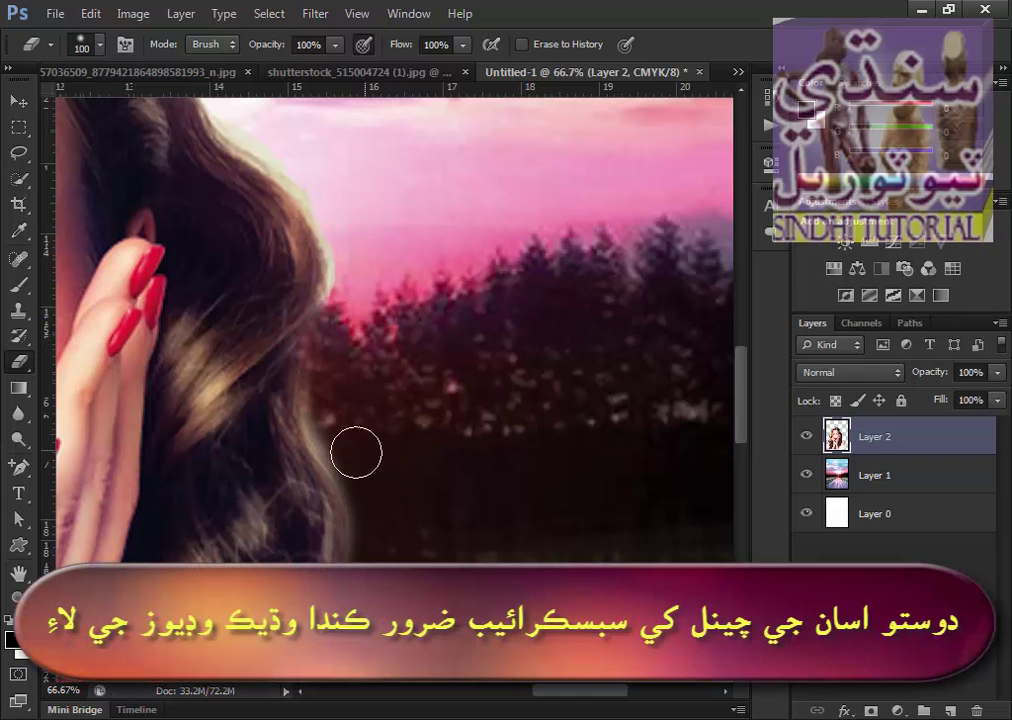
left_click_drag(361, 397, 446, 617)
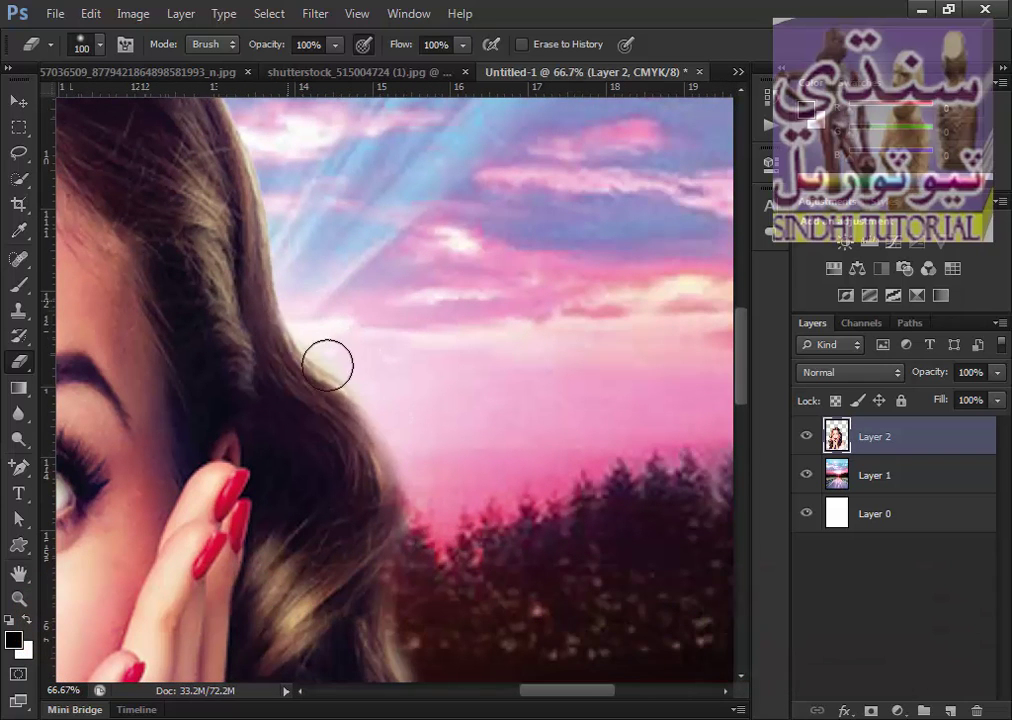
mouse_move(404, 386)
left_mouse_down()
mouse_move(418, 536)
mouse_move(460, 553)
left_mouse_up()
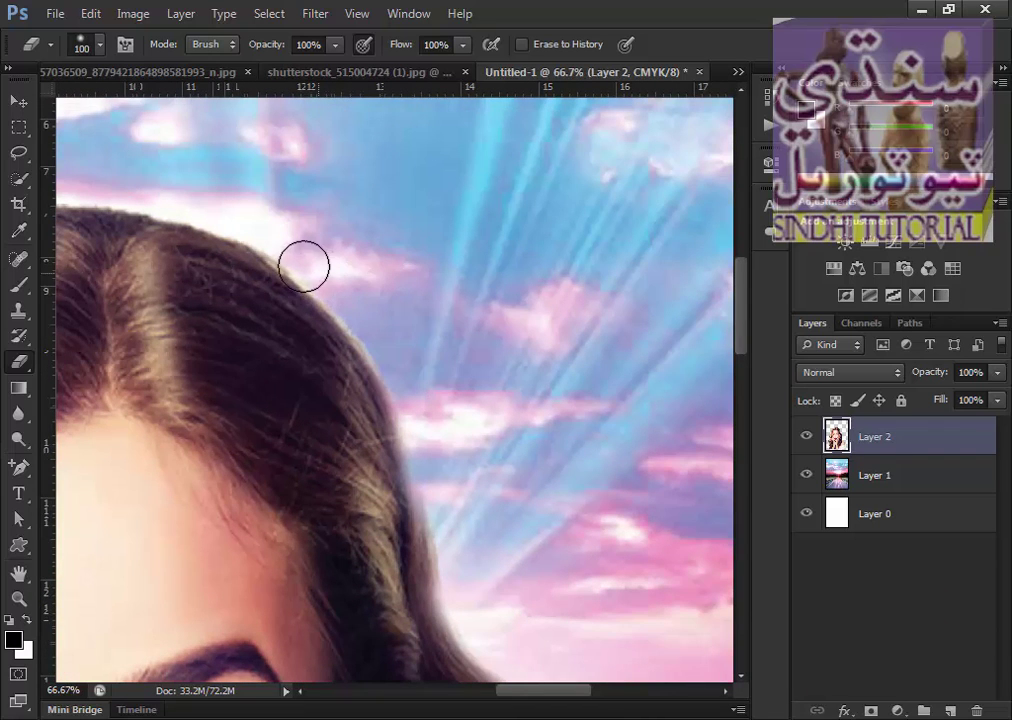
left_click_drag(563, 479, 572, 492)
left_click_drag(99, 330, 434, 485)
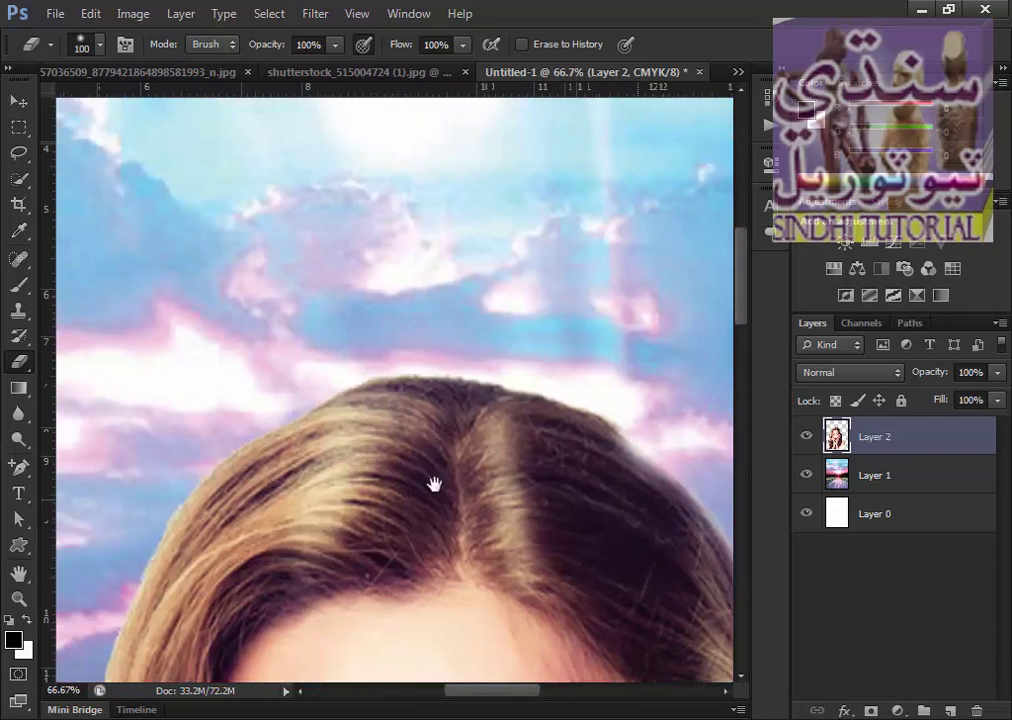
mouse_move(489, 330)
left_mouse_down()
mouse_move(357, 463)
mouse_move(452, 287)
left_mouse_up()
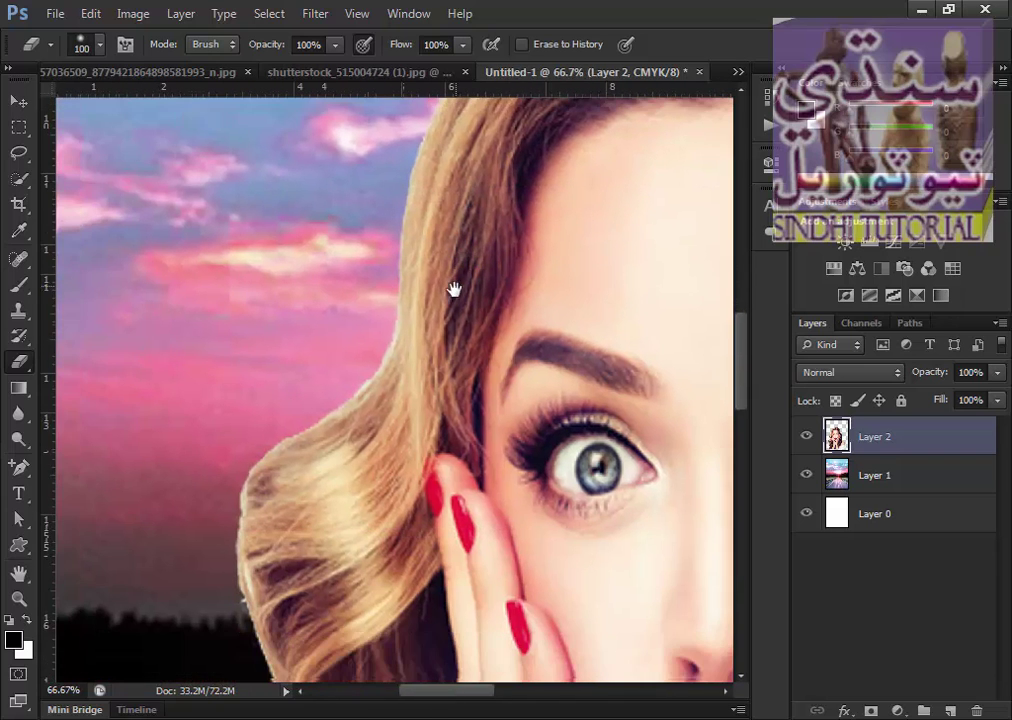
mouse_move(373, 323)
left_mouse_down()
mouse_move(386, 314)
mouse_move(341, 400)
mouse_move(273, 459)
mouse_move(239, 528)
left_mouse_up()
Erase the remaining white fringe around the curled strands and lower hair edge.
scroll(241, 555, "down", 1)
scroll(290, 400, "left", 1)
scroll(300, 358, "down", 2)
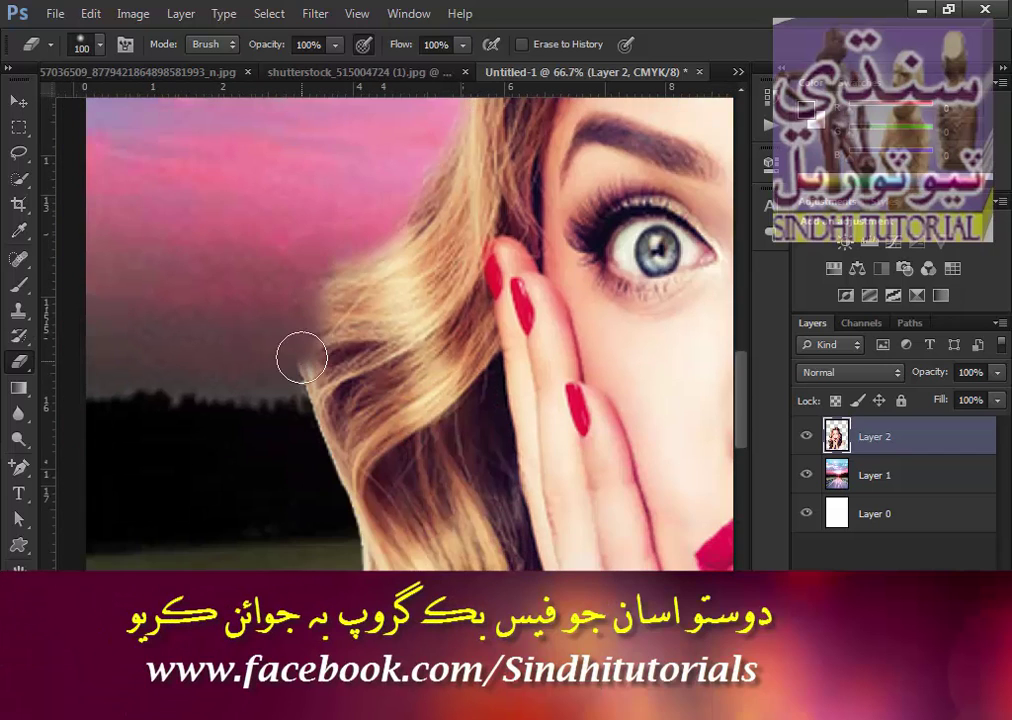
left_click_drag(297, 394, 332, 558)
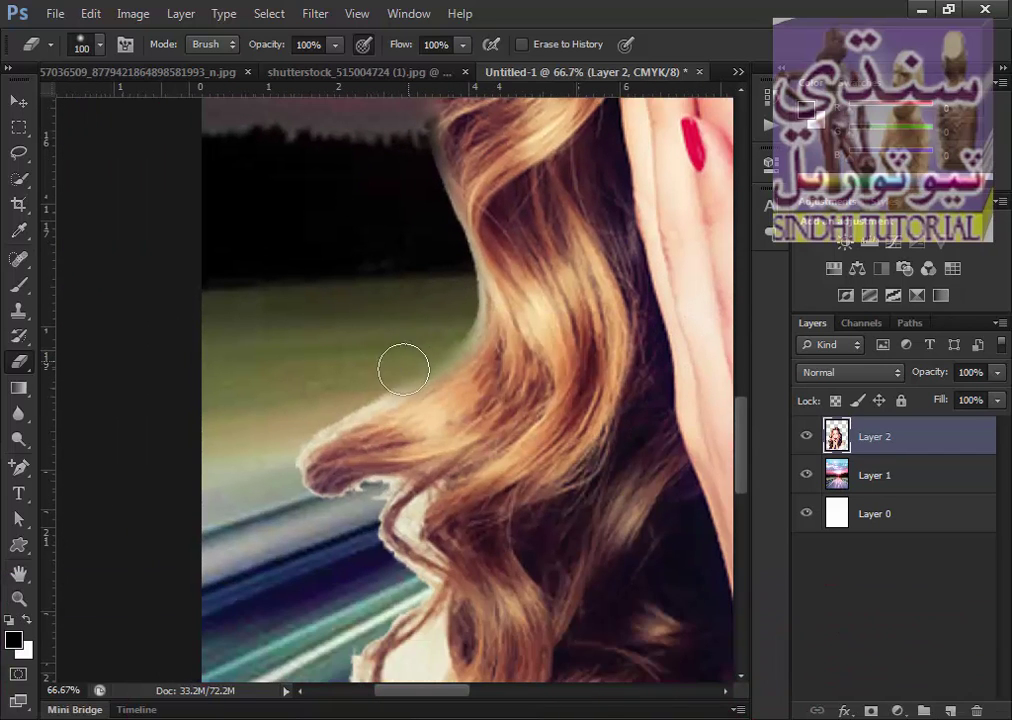
mouse_move(327, 435)
left_mouse_down()
mouse_move(296, 508)
mouse_move(383, 490)
mouse_move(413, 598)
mouse_move(393, 619)
left_mouse_up()
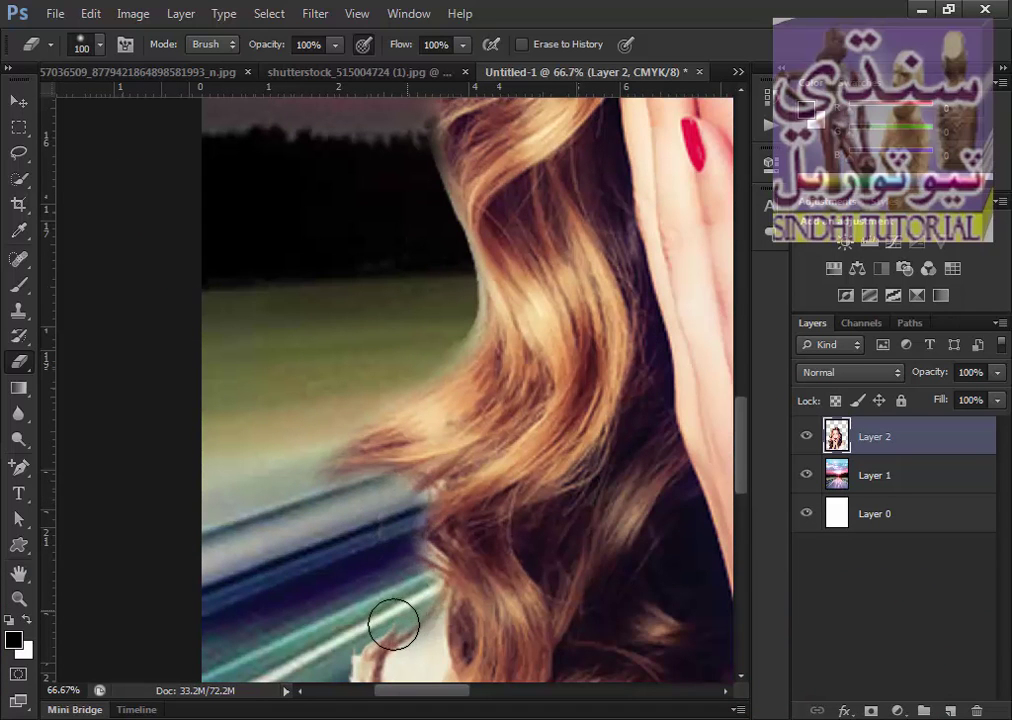
left_click_drag(432, 416, 469, 228)
mouse_move(445, 395)
left_mouse_down()
mouse_move(434, 429)
mouse_move(445, 501)
mouse_move(373, 429)
mouse_move(391, 546)
left_mouse_up()
left_click_drag(393, 434, 395, 304)
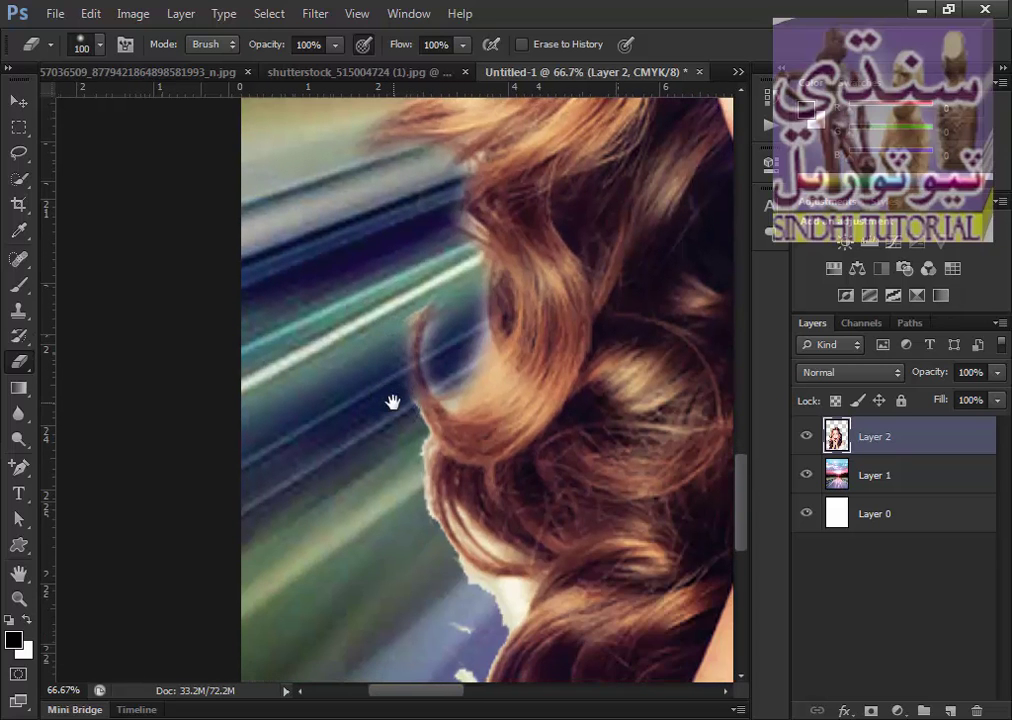
mouse_move(402, 470)
left_mouse_down()
mouse_move(436, 531)
mouse_move(492, 562)
mouse_move(483, 598)
mouse_move(459, 614)
mouse_move(486, 461)
left_mouse_up()
mouse_move(484, 568)
left_mouse_down()
mouse_move(520, 641)
mouse_move(497, 619)
mouse_move(490, 520)
left_mouse_up()
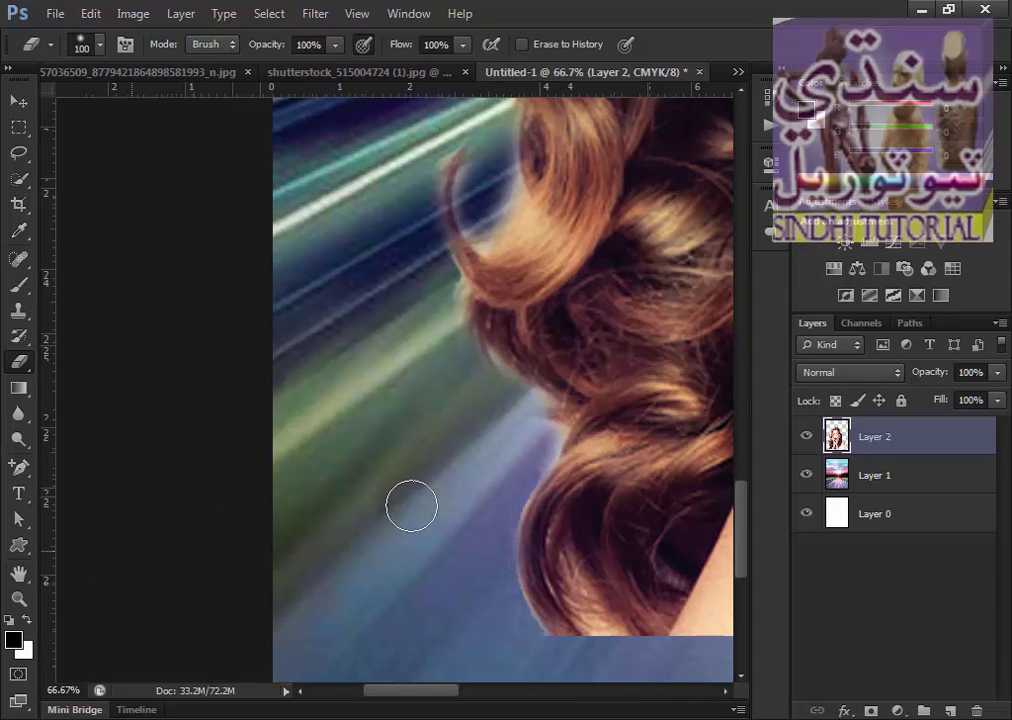
mouse_move(724, 533)
left_mouse_down()
mouse_move(490, 474)
mouse_move(268, 471)
left_mouse_up()
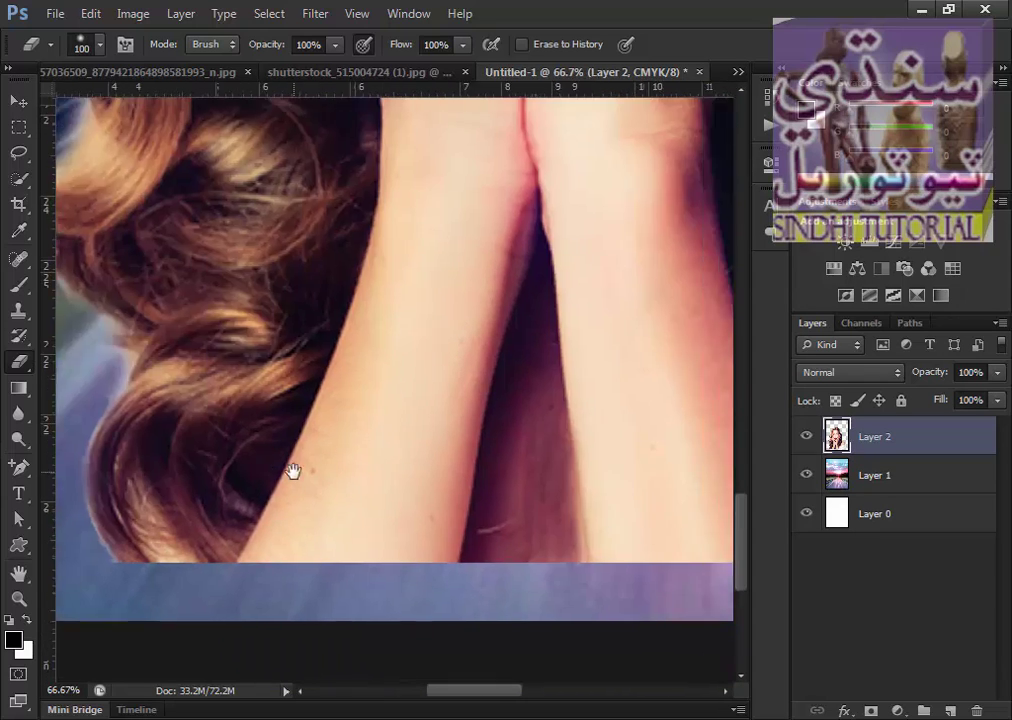
Fit the poster on screen, duplicate Layer 2 as Layer 2 copy, and hide the original.
left_click(22, 598)
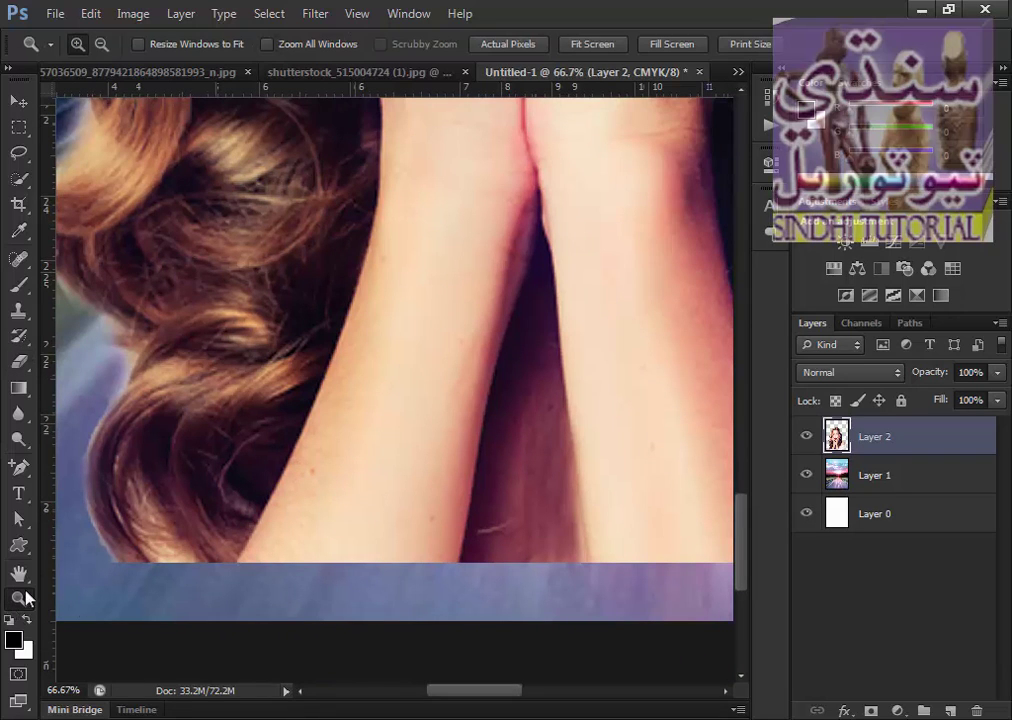
left_click(601, 50)
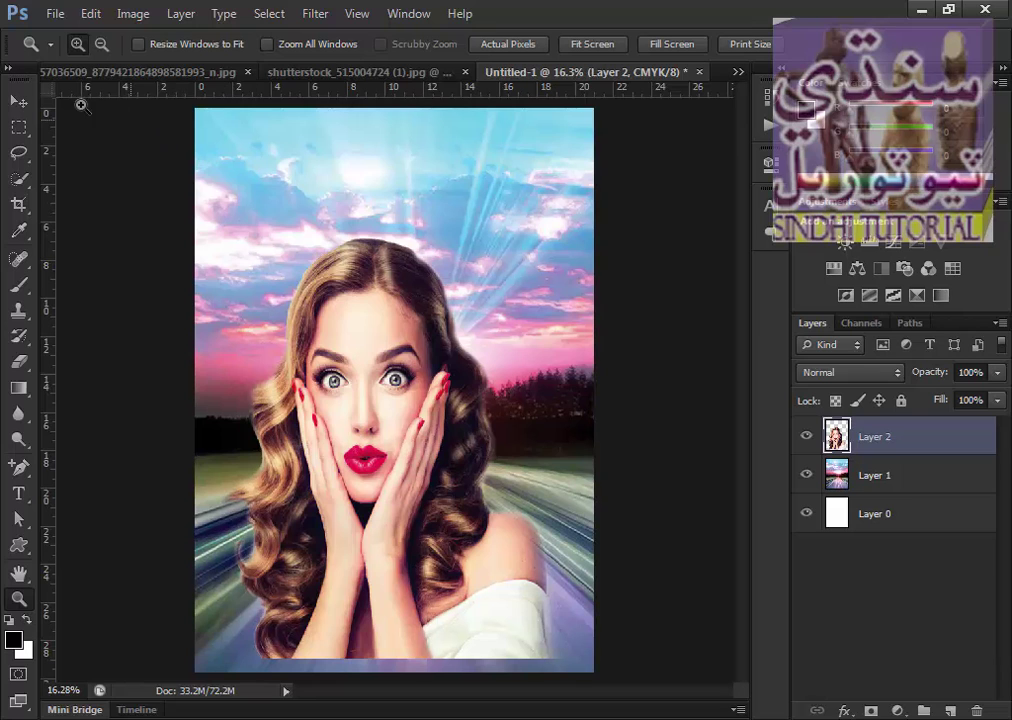
left_click(18, 103)
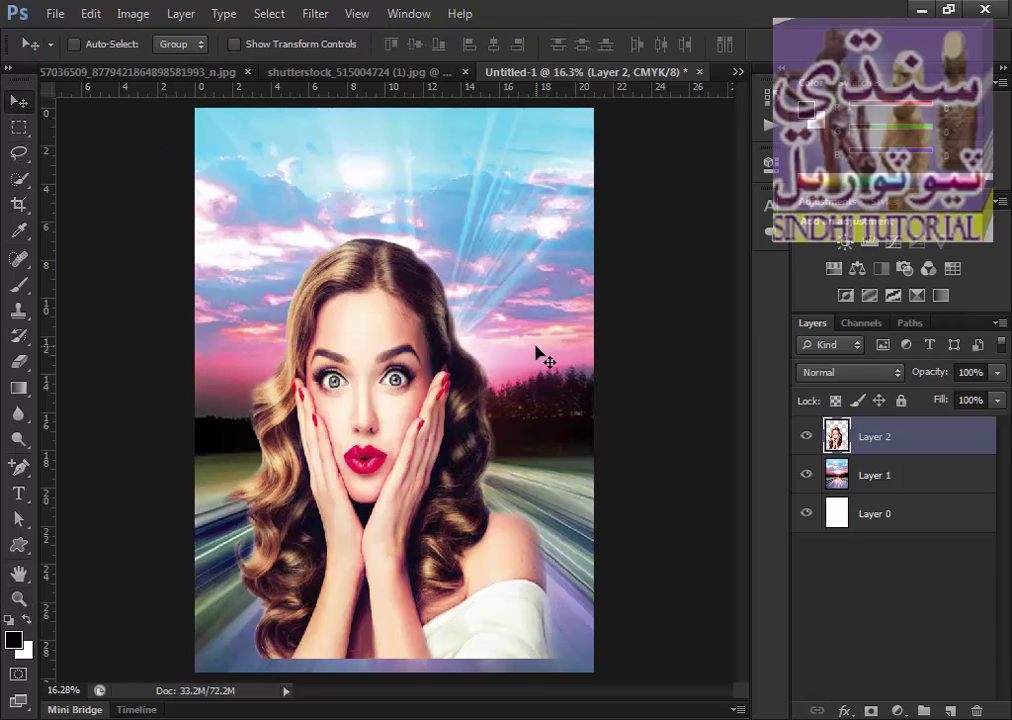
key("ctrl+j")
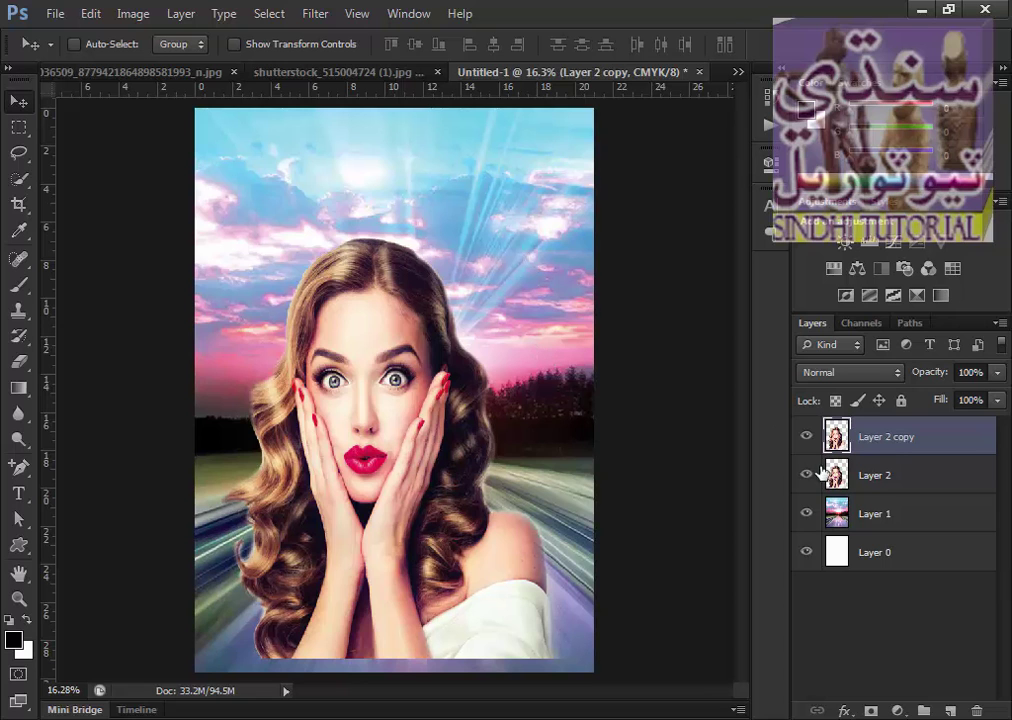
left_click(807, 477)
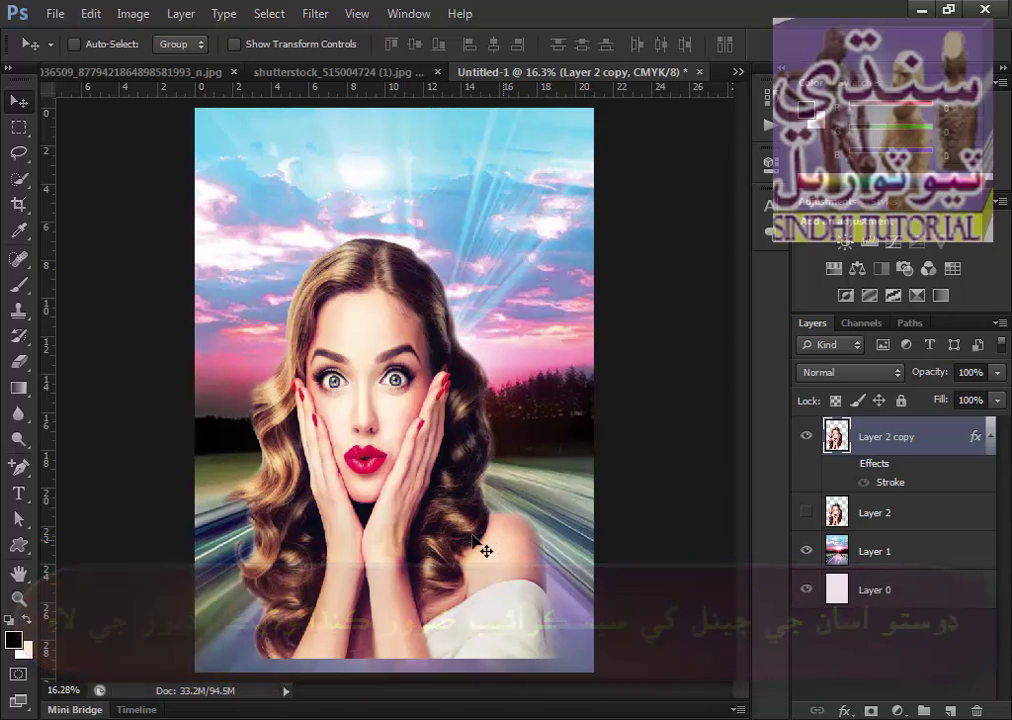
Move the woman's portrait higher and shrink it slightly with free transform.
left_click_drag(401, 497, 413, 467)
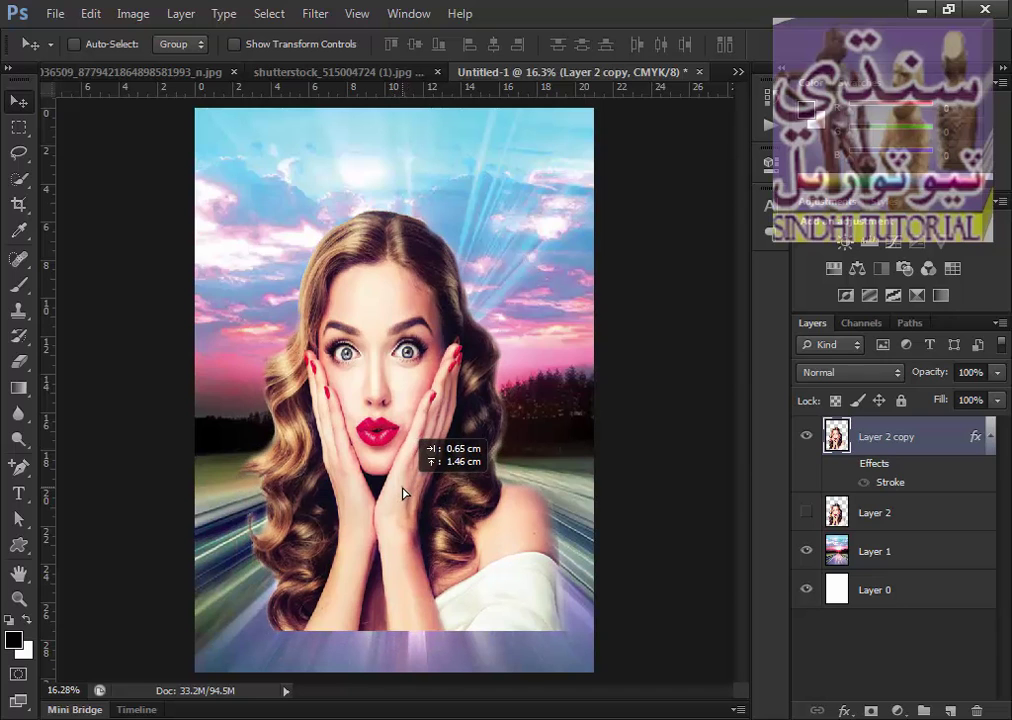
left_click_drag(397, 527, 398, 480)
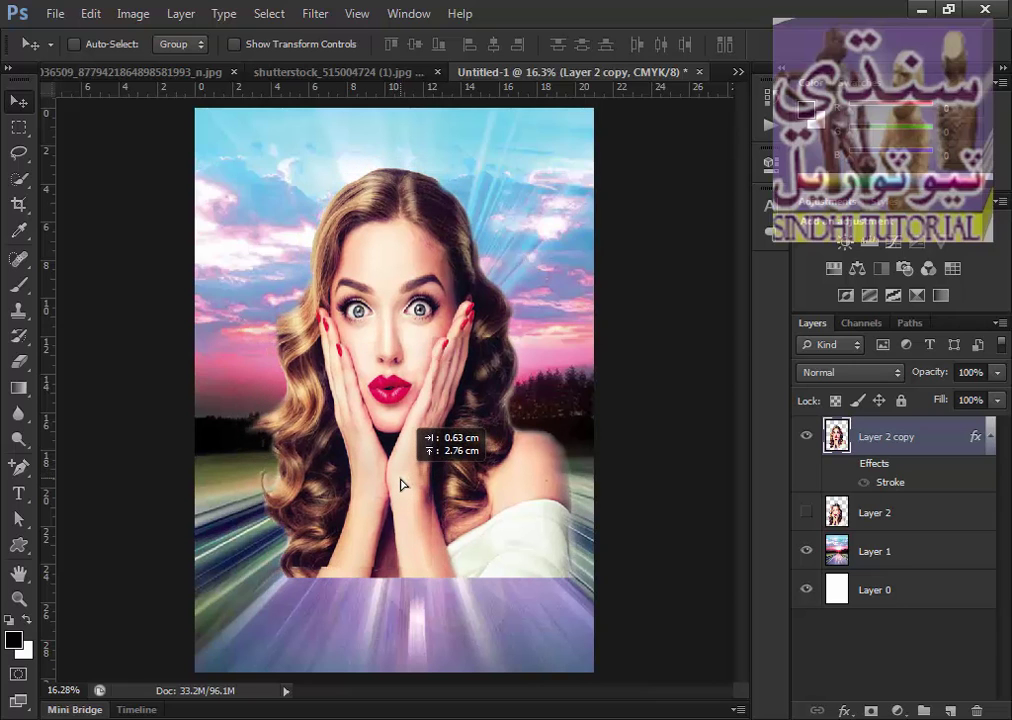
left_click_drag(398, 480, 400, 488)
left_click(235, 44)
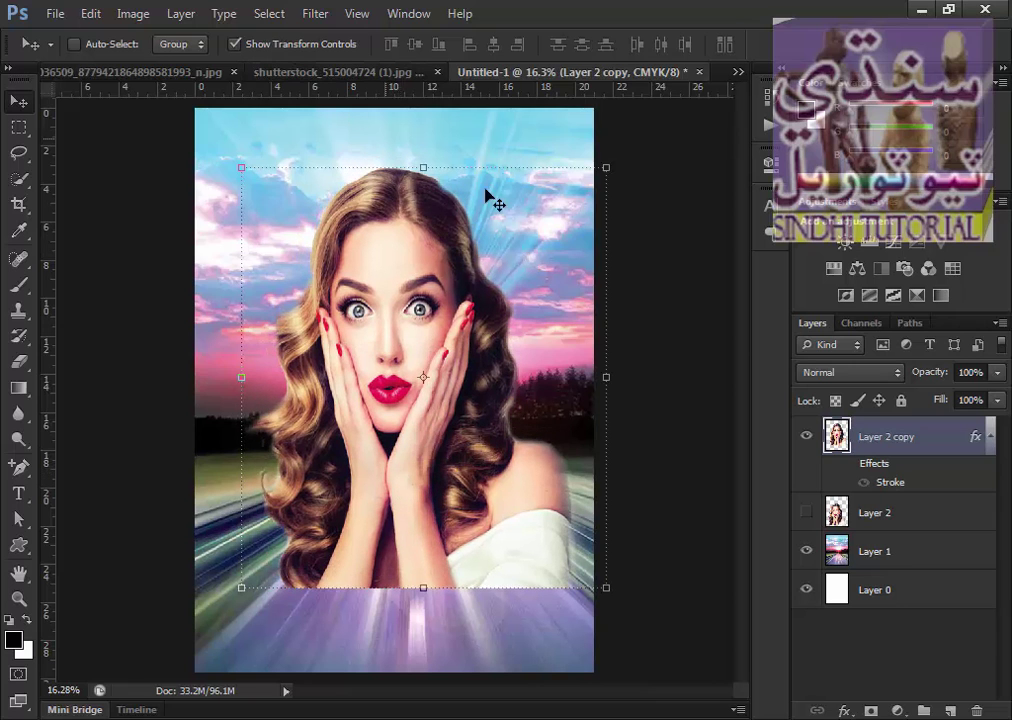
left_click(606, 168)
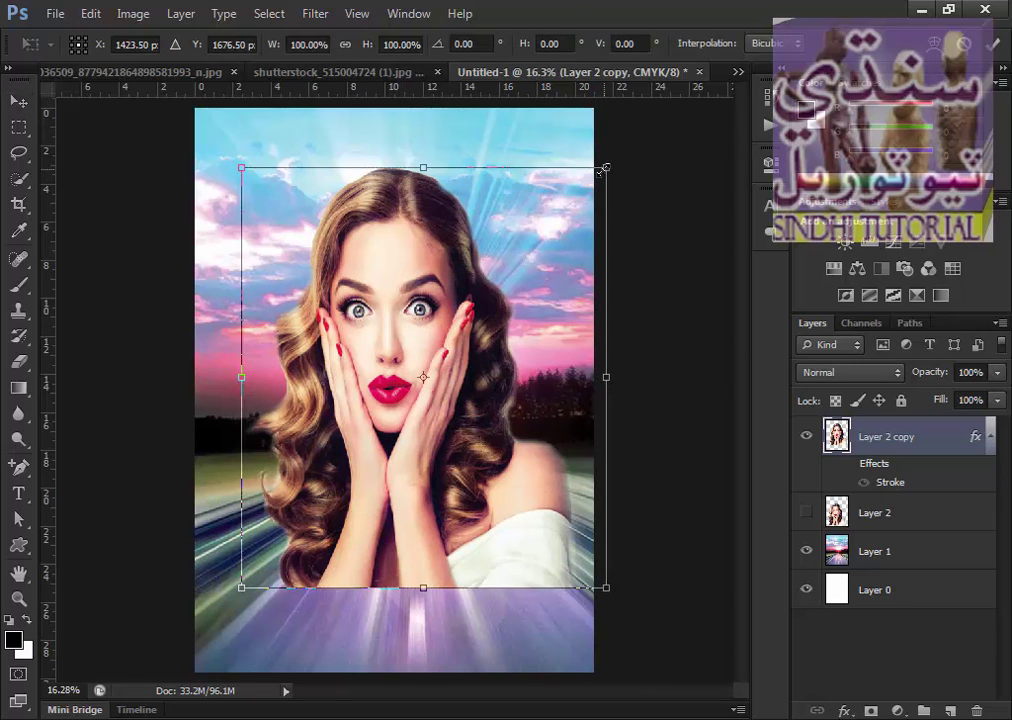
left_click_drag(606, 168, 557, 244)
left_click_drag(465, 344, 479, 388)
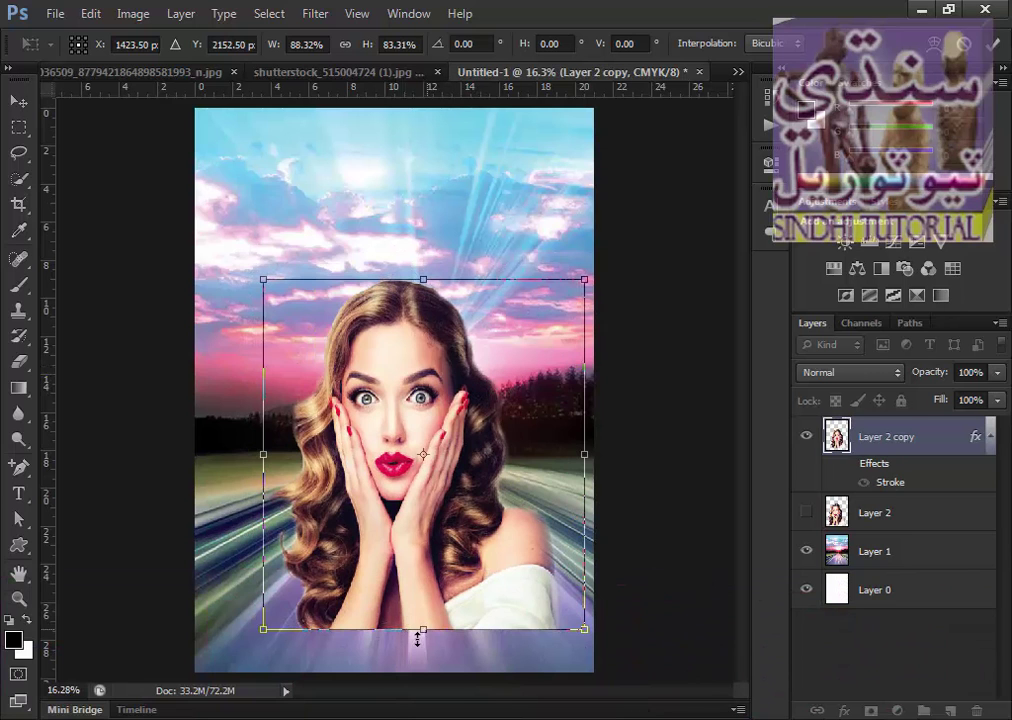
Stretch the portrait to the page's bottom, left, right and top, about 109.69% × 113.51%.
left_click_drag(418, 638, 408, 672)
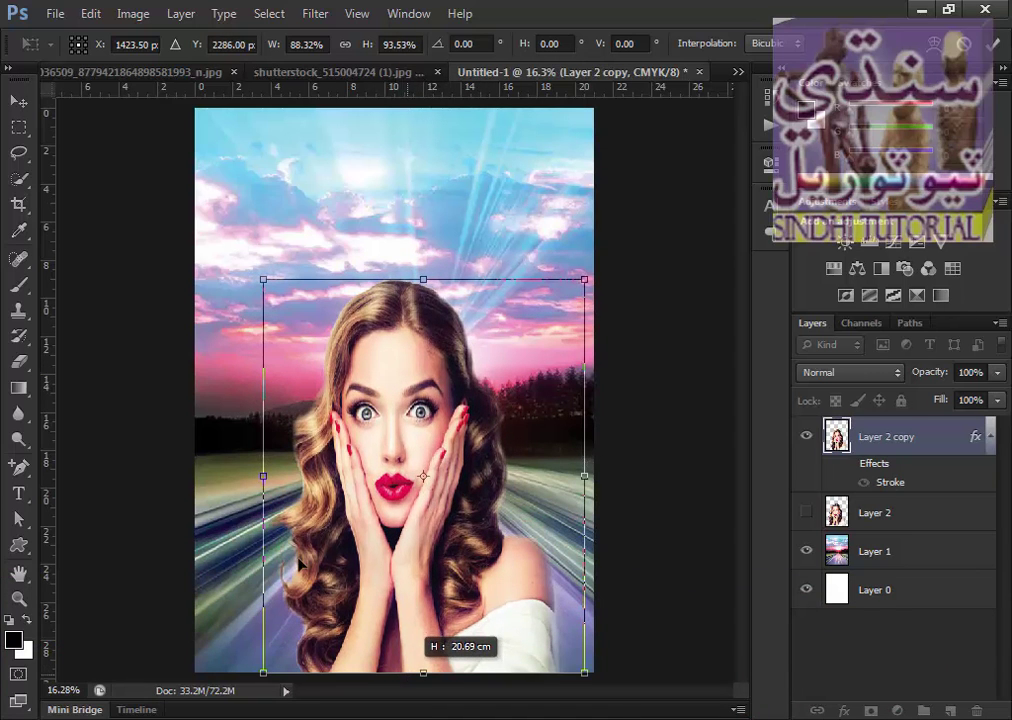
left_click_drag(254, 491, 199, 496)
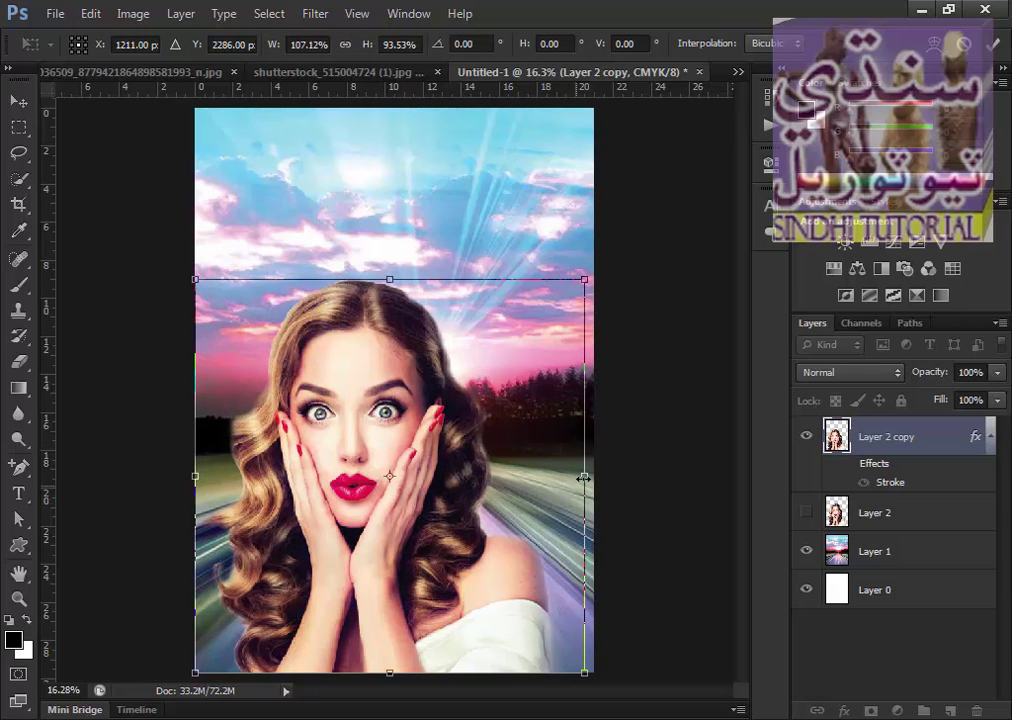
left_click_drag(588, 481, 596, 480)
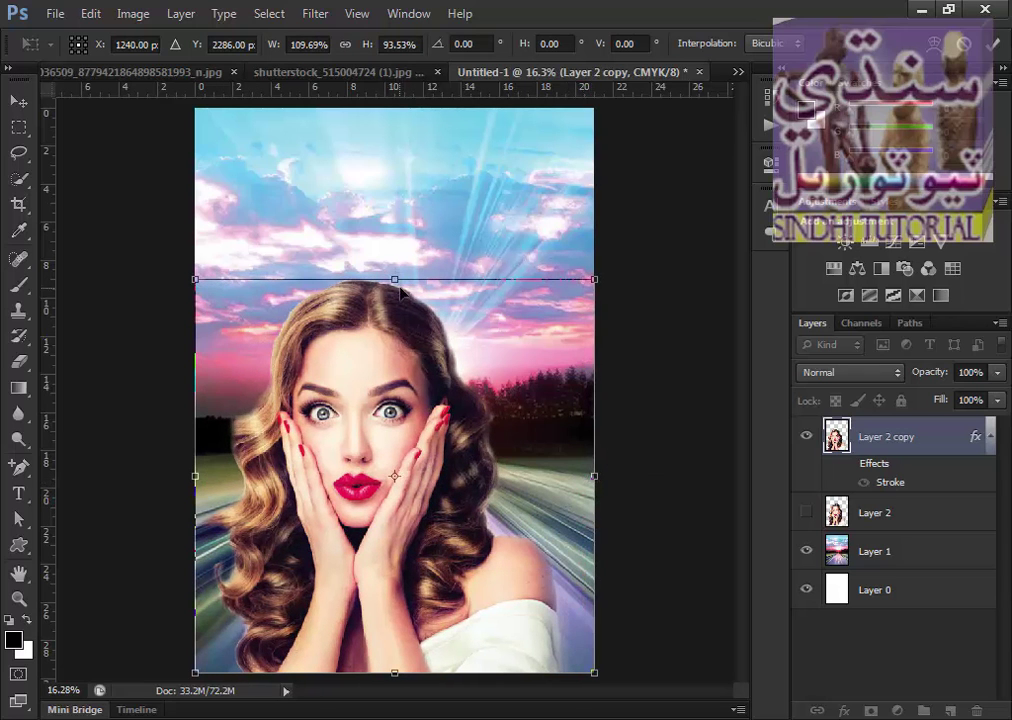
mouse_move(398, 281)
left_mouse_down()
mouse_move(424, 160)
mouse_move(434, 195)
left_mouse_up()
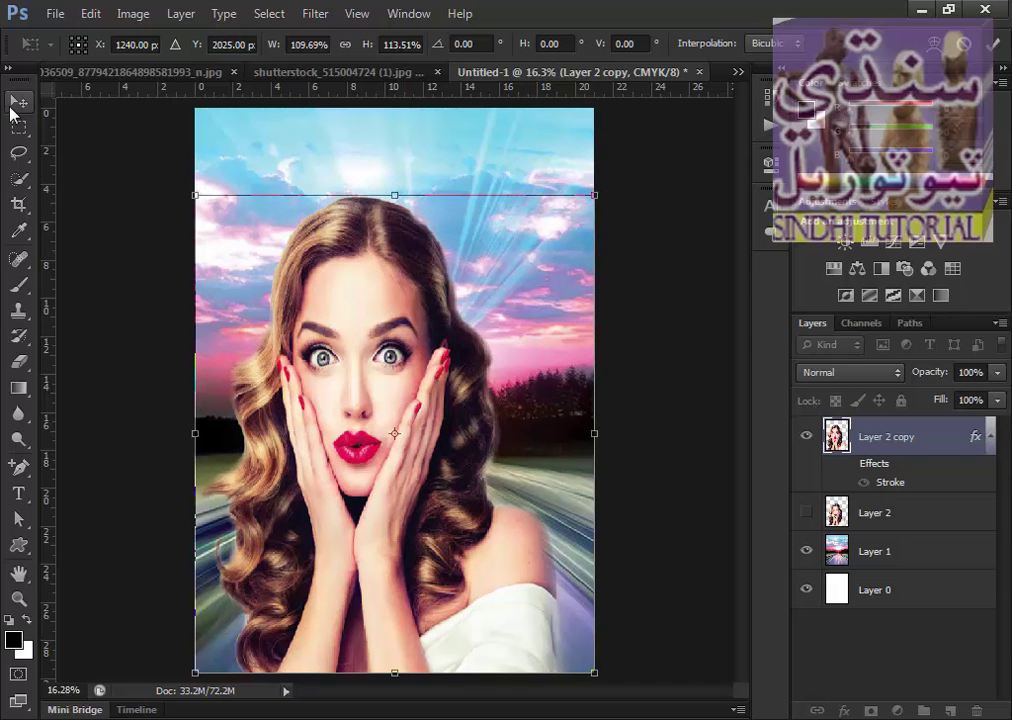
left_click(18, 101)
left_click(455, 292)
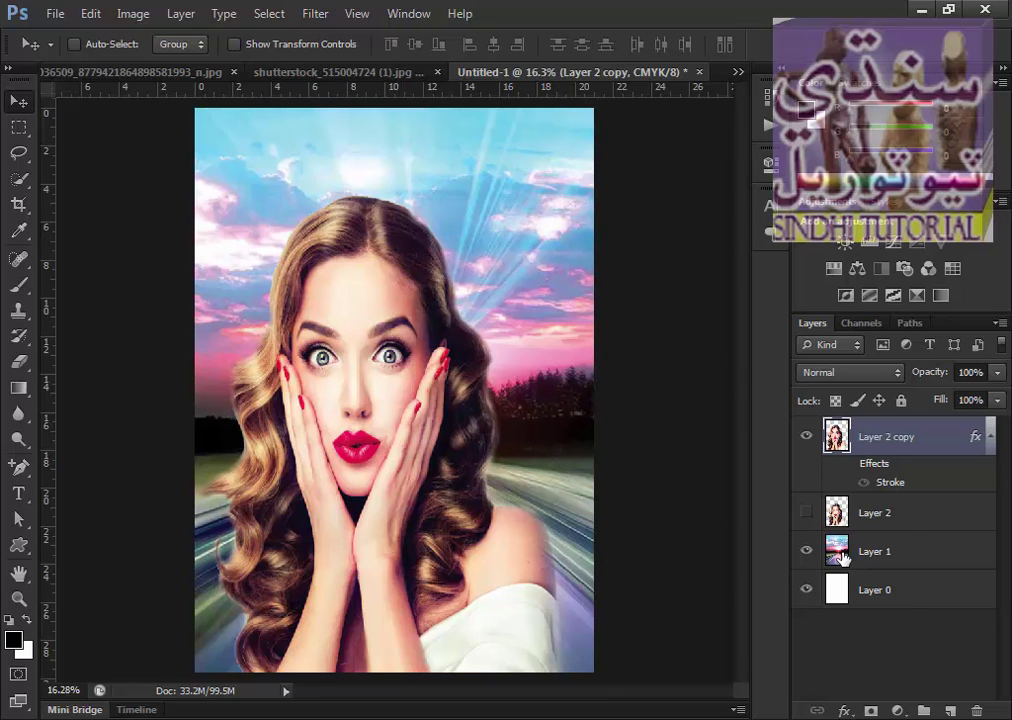
Add Layer 3 above Layer 1 with a linear 90° Medium Spectrum Gradient Overlay.
left_click(843, 557)
left_click(950, 712)
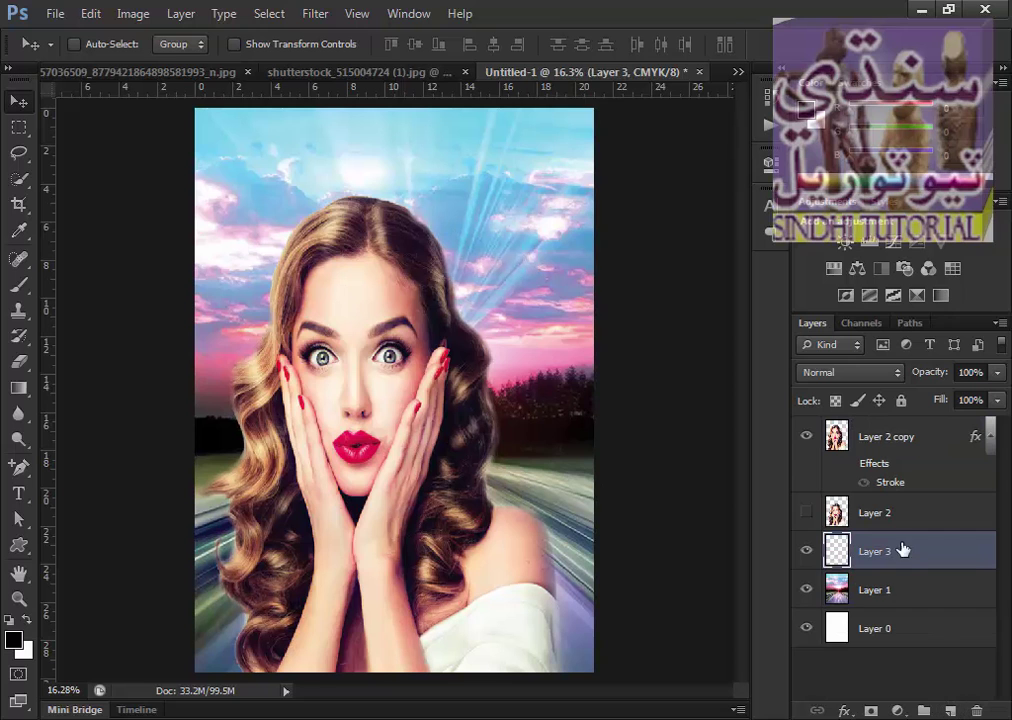
double_click(973, 566)
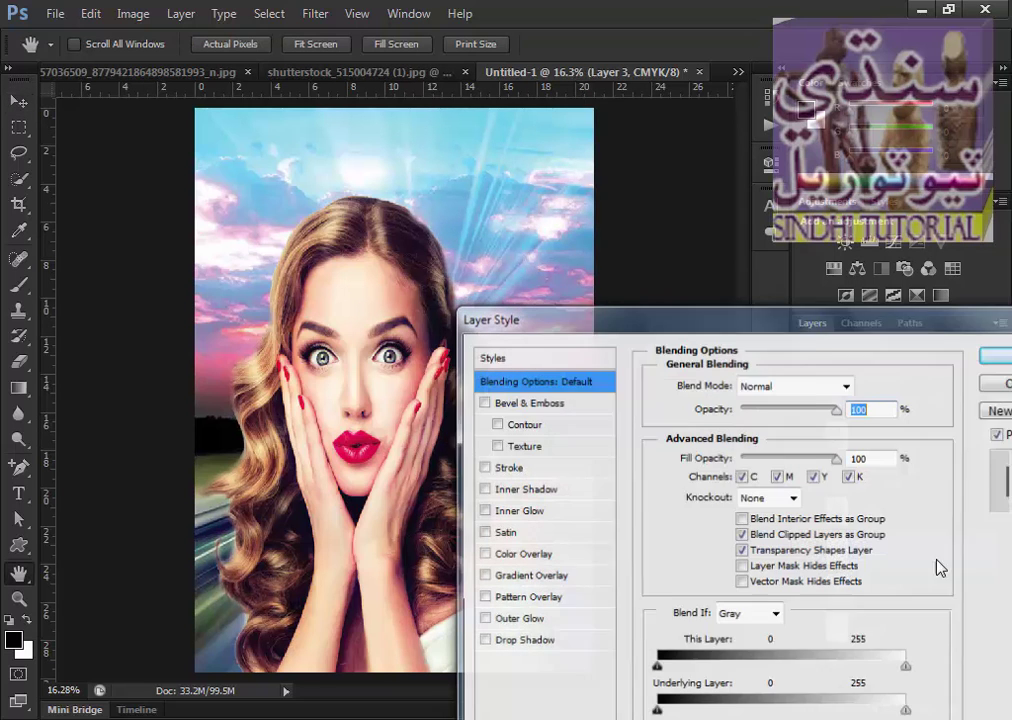
left_click(530, 576)
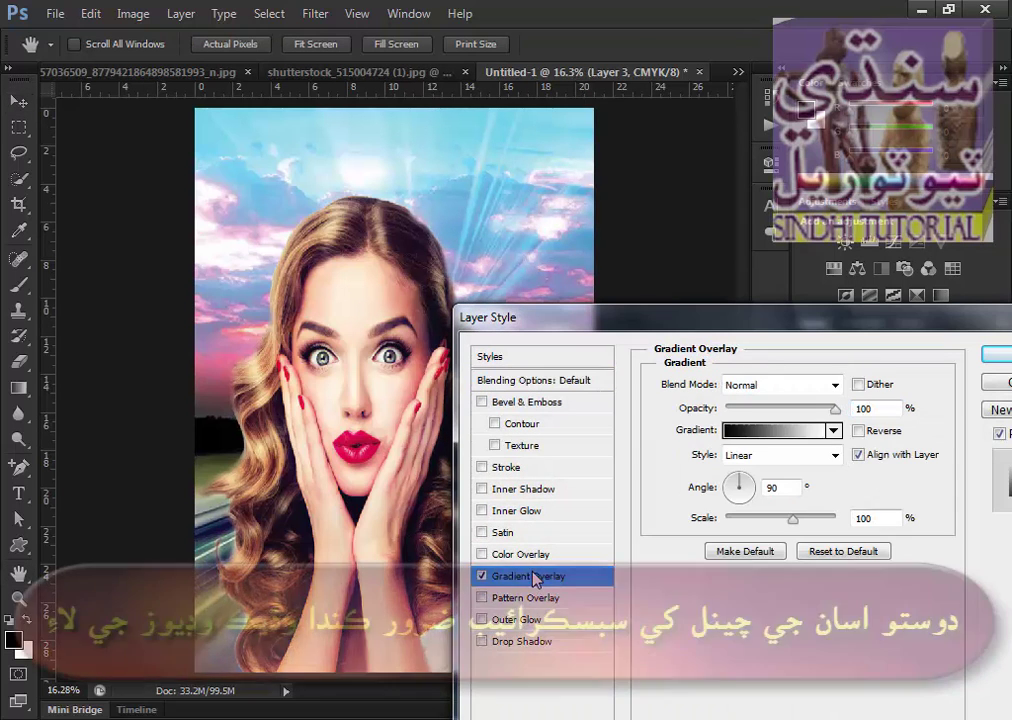
left_click(771, 434)
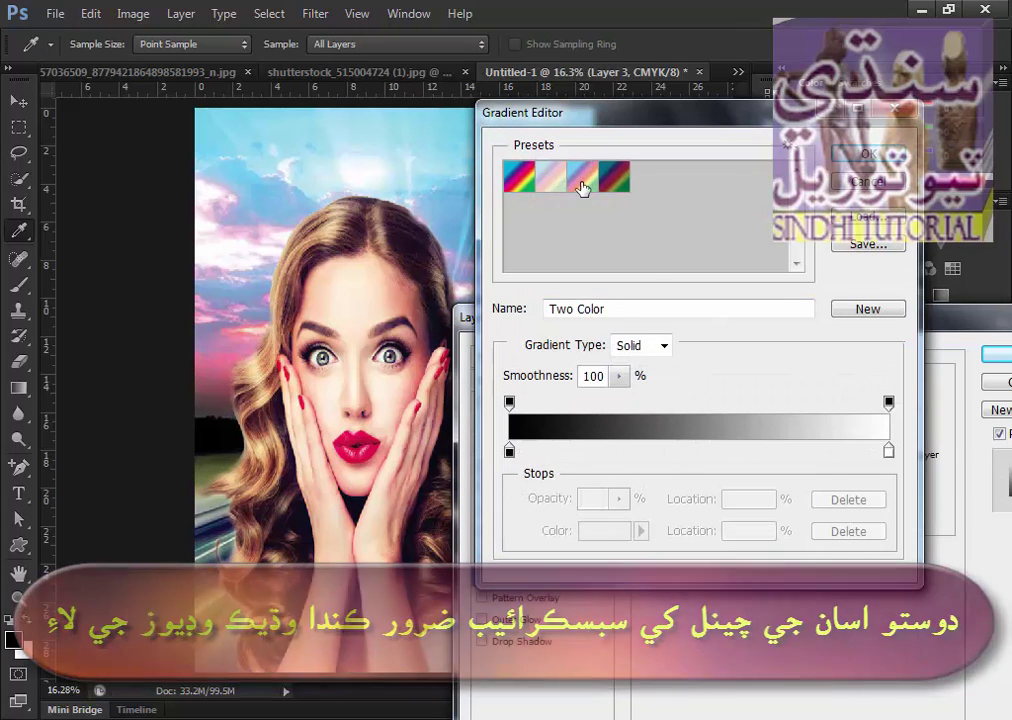
double_click(583, 178)
left_click(718, 251)
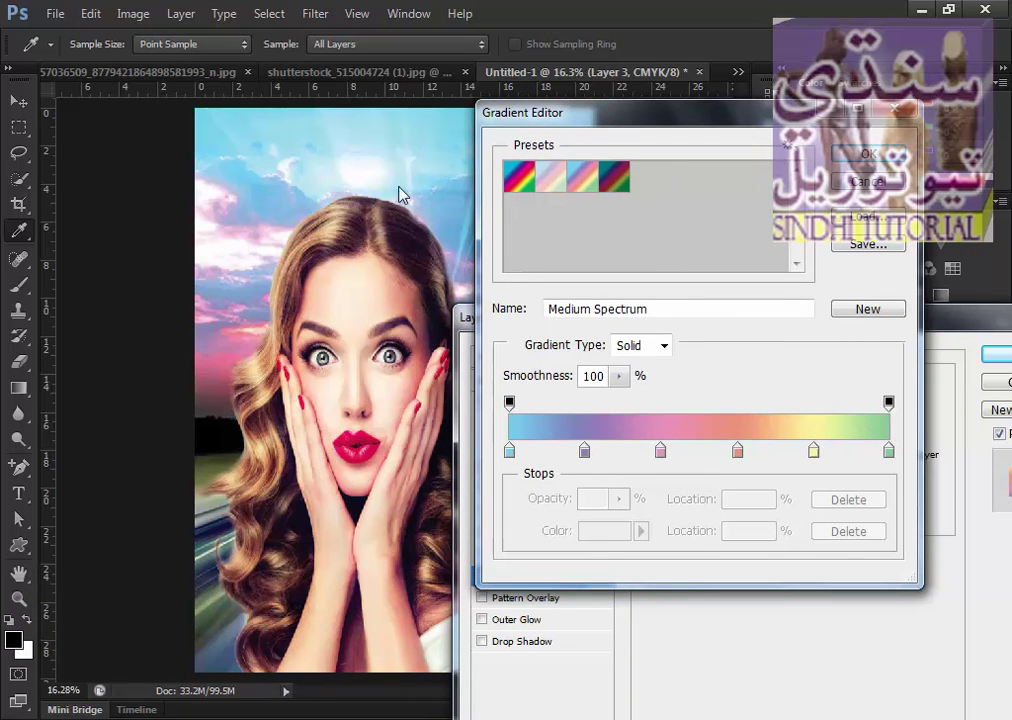
key("Return")
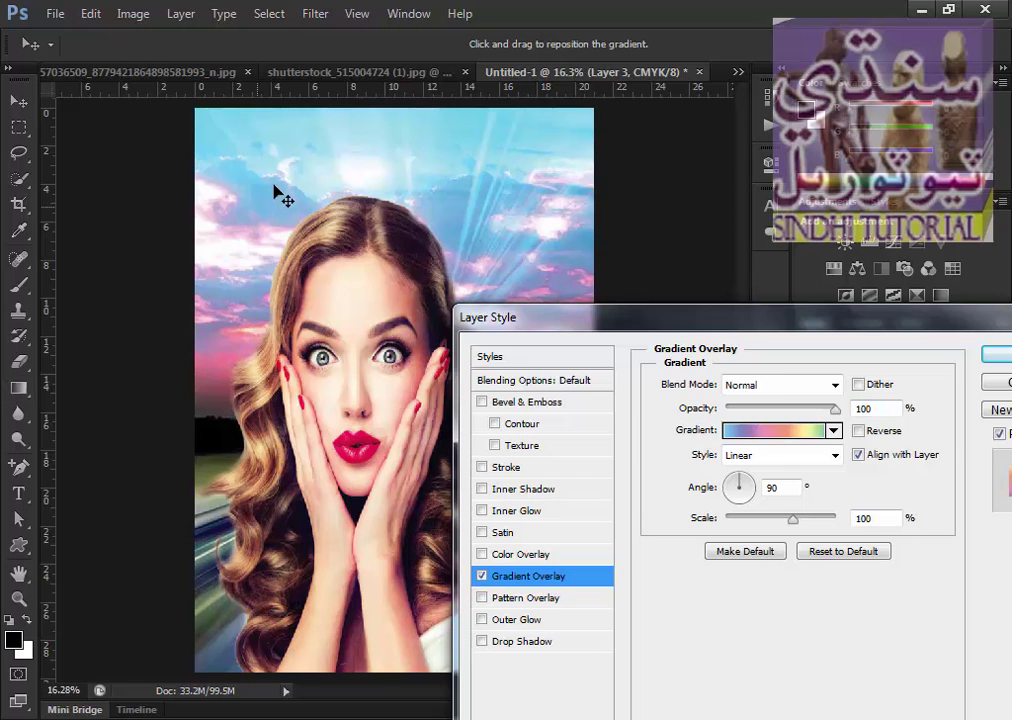
left_click(995, 357)
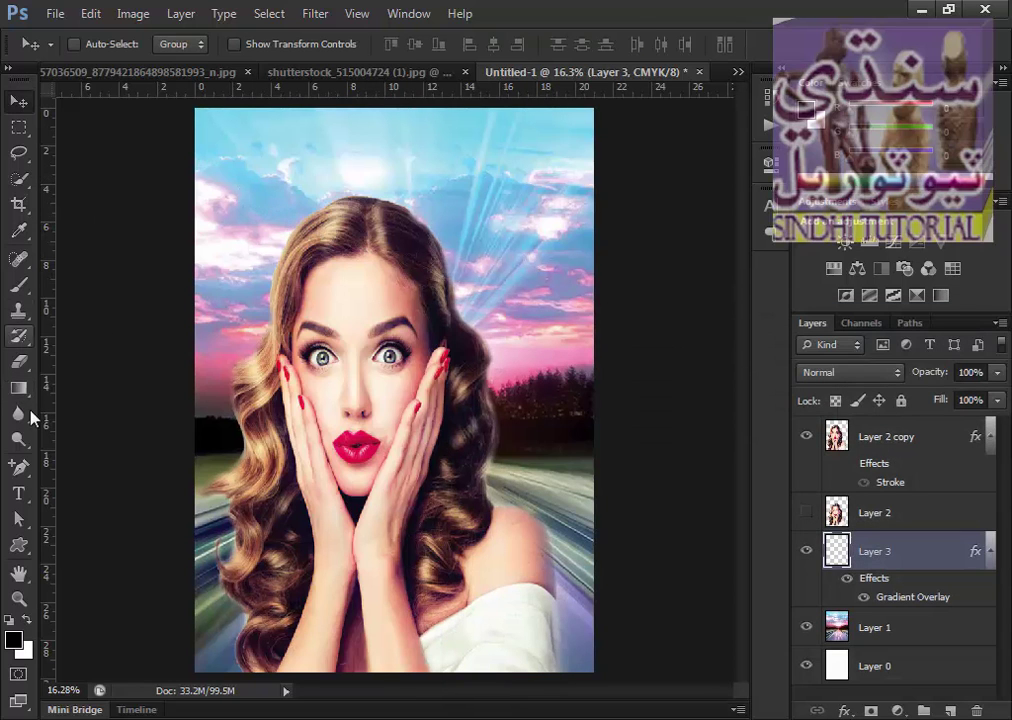
Draw the gradient top to bottom on Layer 3 and set its opacity to 26%.
left_click(18, 388)
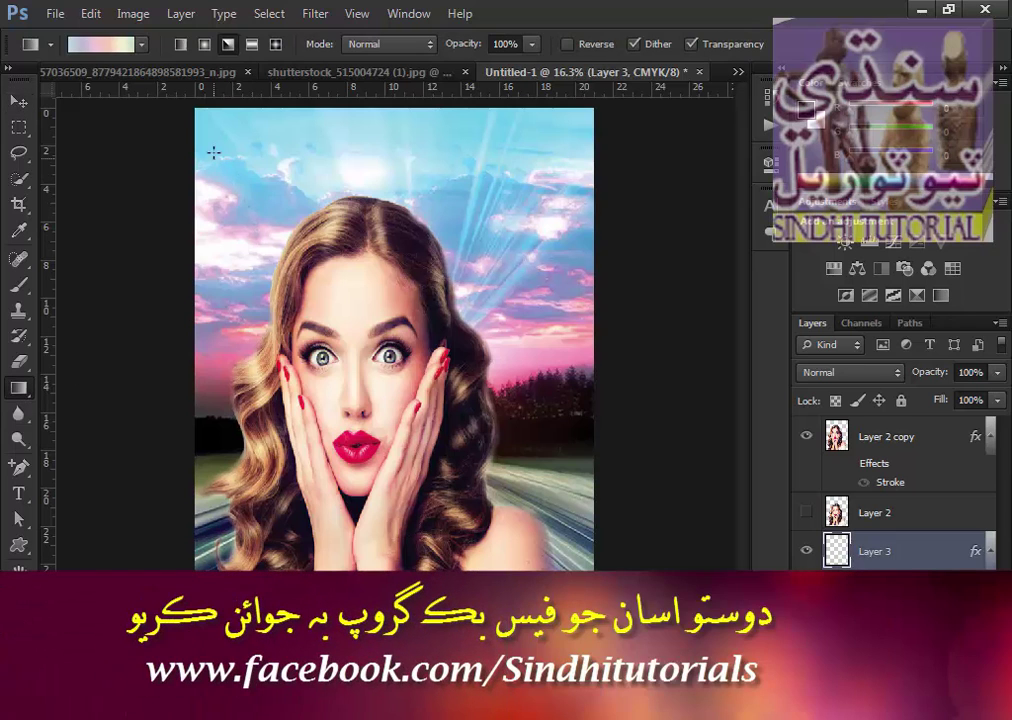
left_click_drag(213, 135, 540, 585)
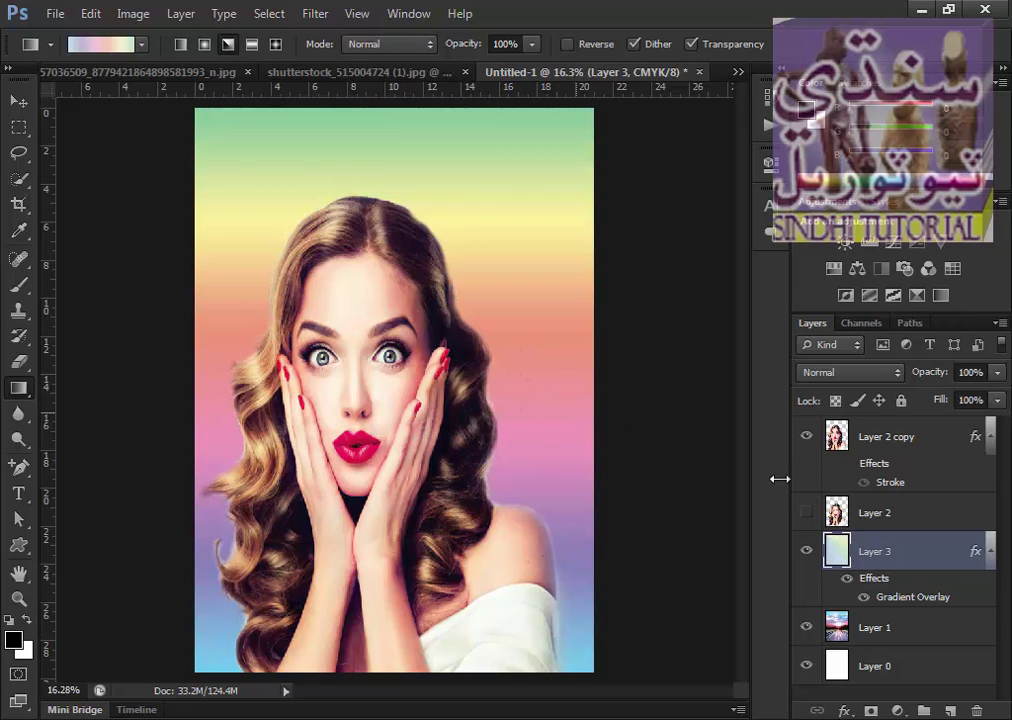
left_click(1003, 377)
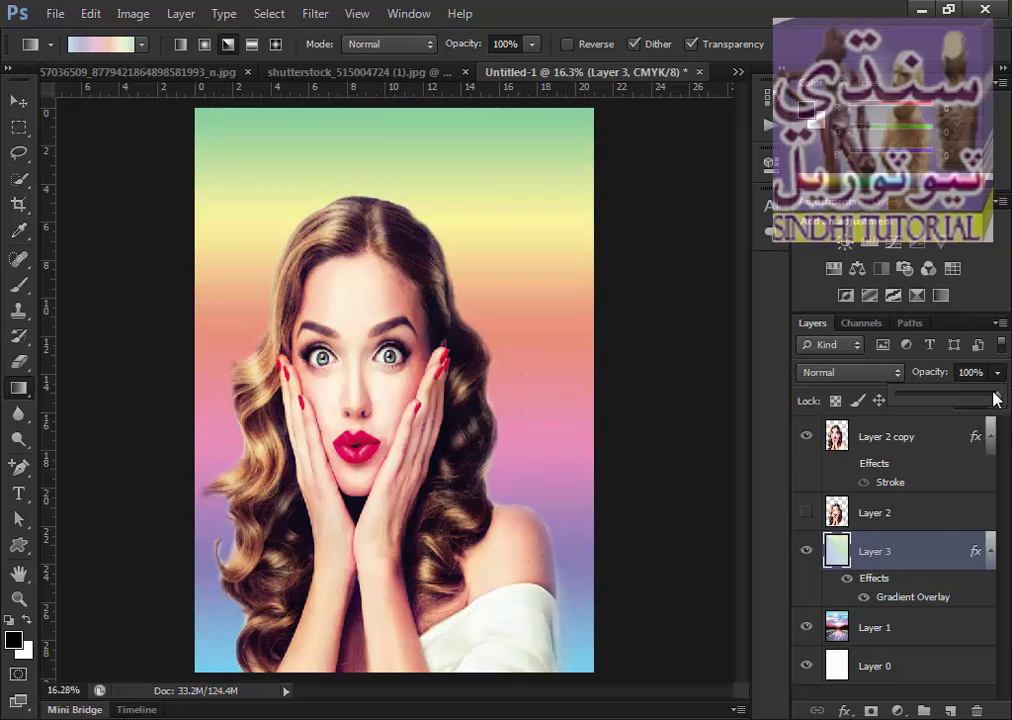
left_click_drag(960, 400, 940, 400)
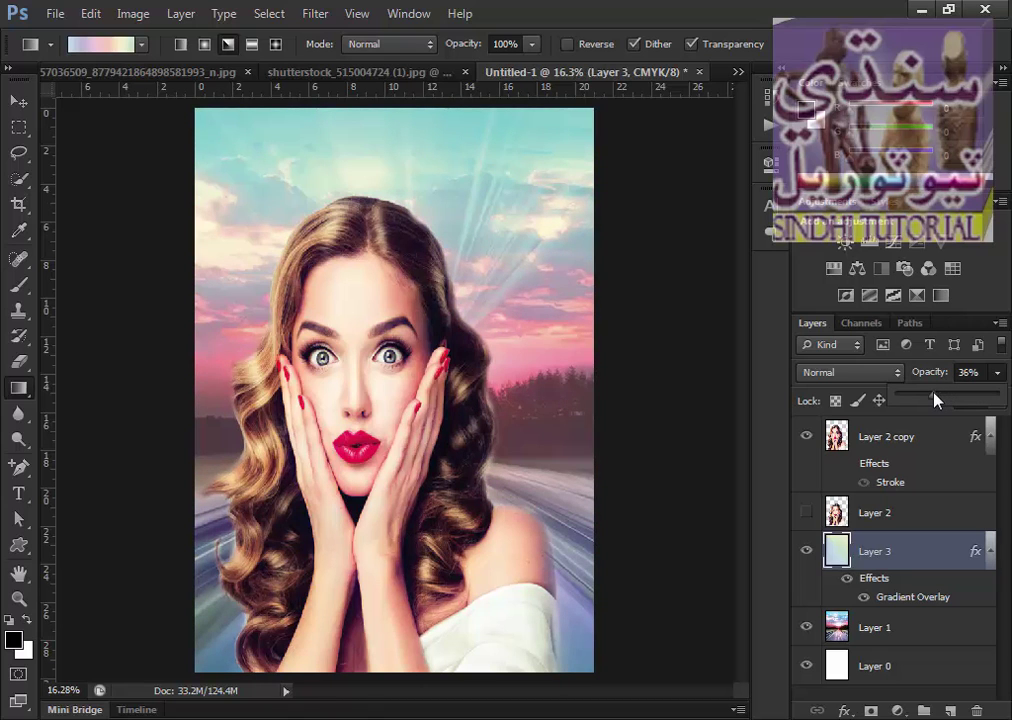
left_click_drag(934, 393, 928, 398)
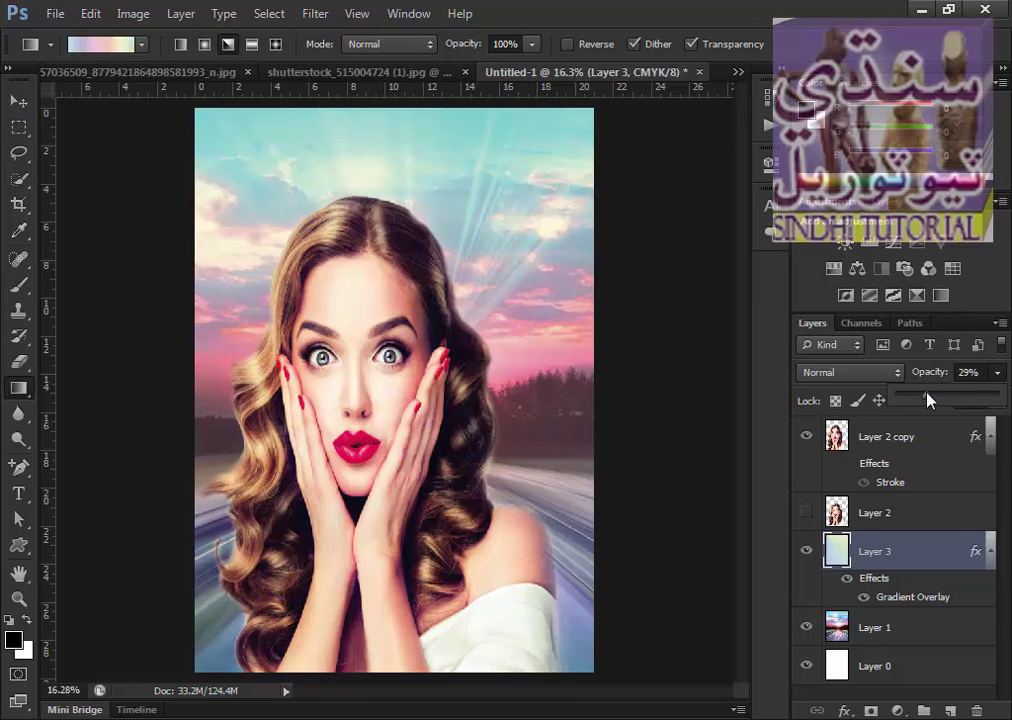
left_click_drag(928, 398, 923, 398)
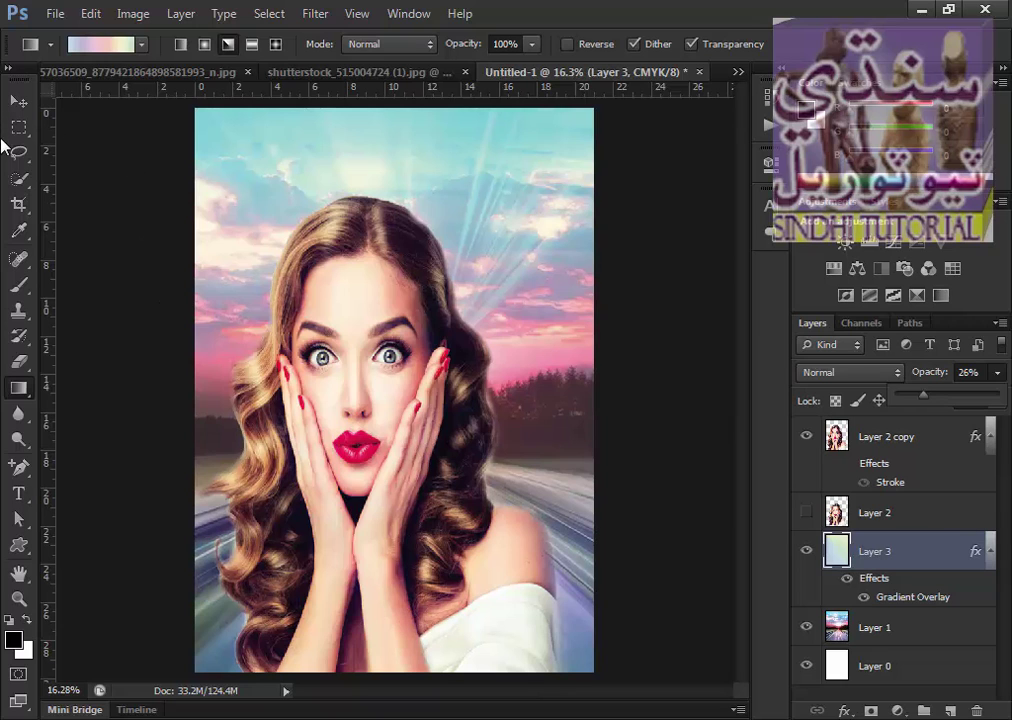
left_click(19, 101)
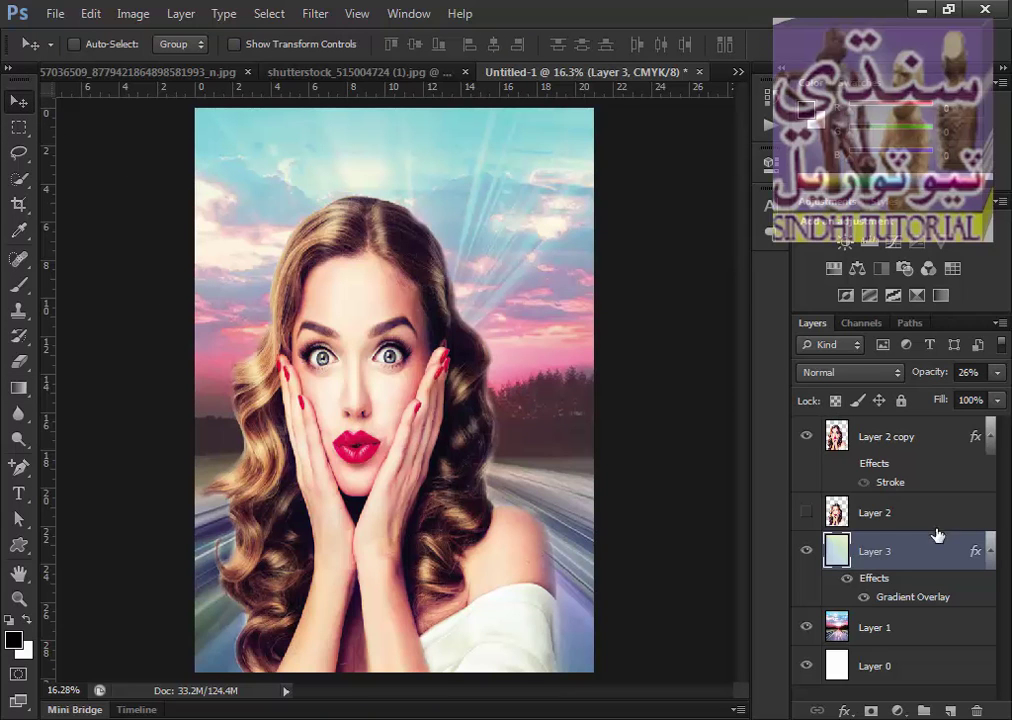
Duplicate Layer 2 copy as Layer 2 copy 2, shift it right, and keep Layer 2 copy on top.
left_click(845, 437)
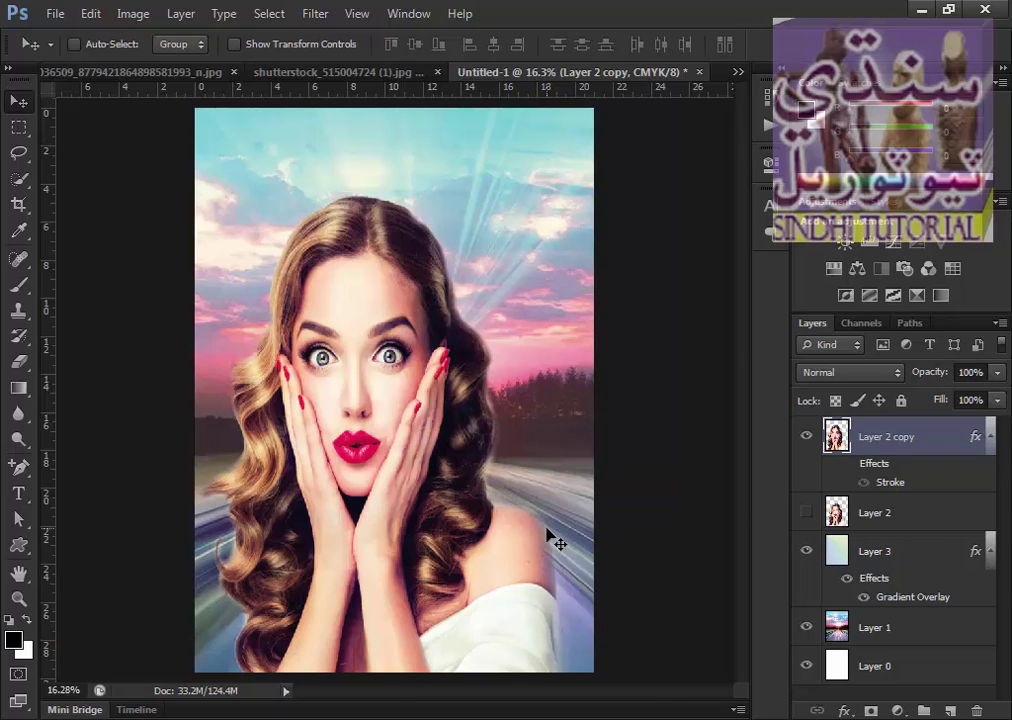
key("ctrl+j")
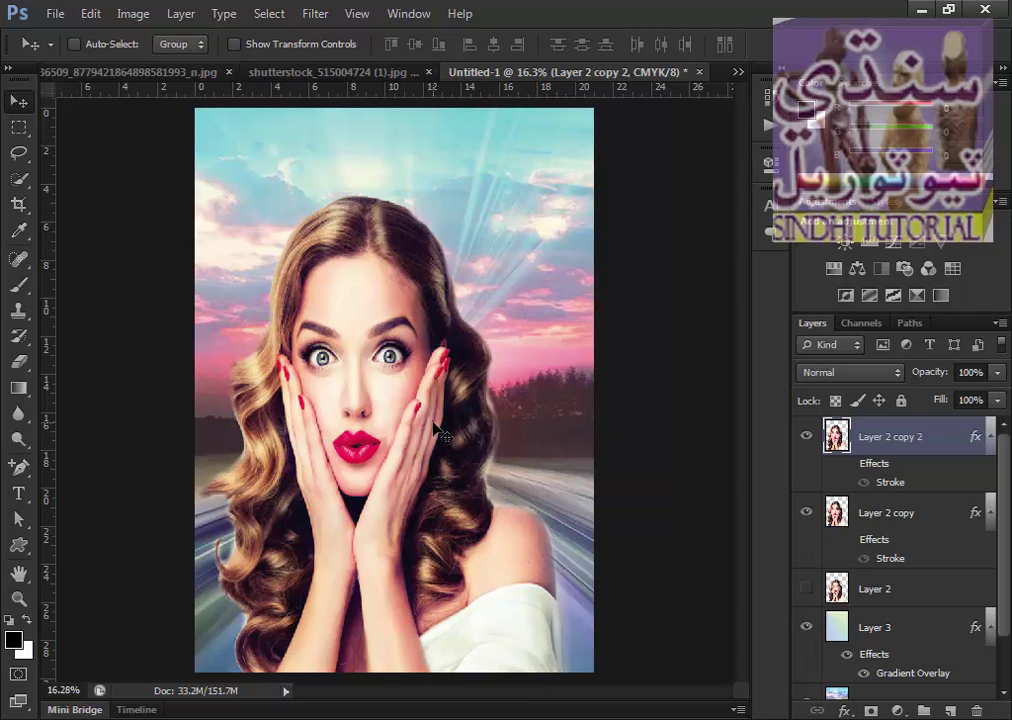
mouse_move(433, 427)
left_mouse_down()
mouse_move(479, 419)
mouse_move(513, 443)
mouse_move(545, 440)
left_mouse_up()
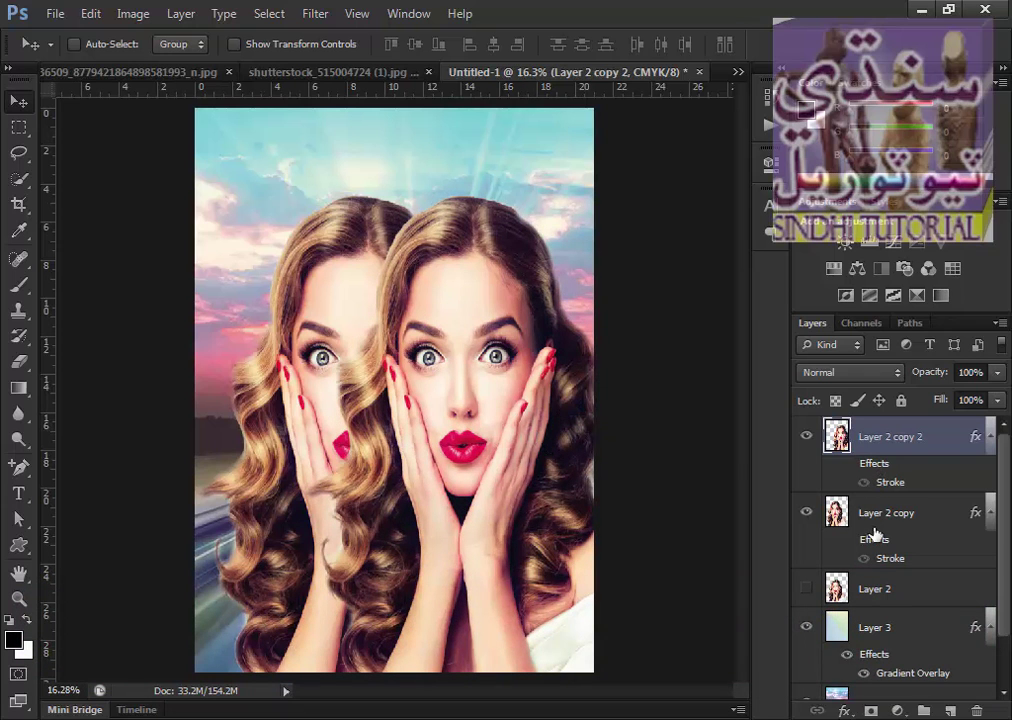
left_click_drag(835, 525, 858, 427)
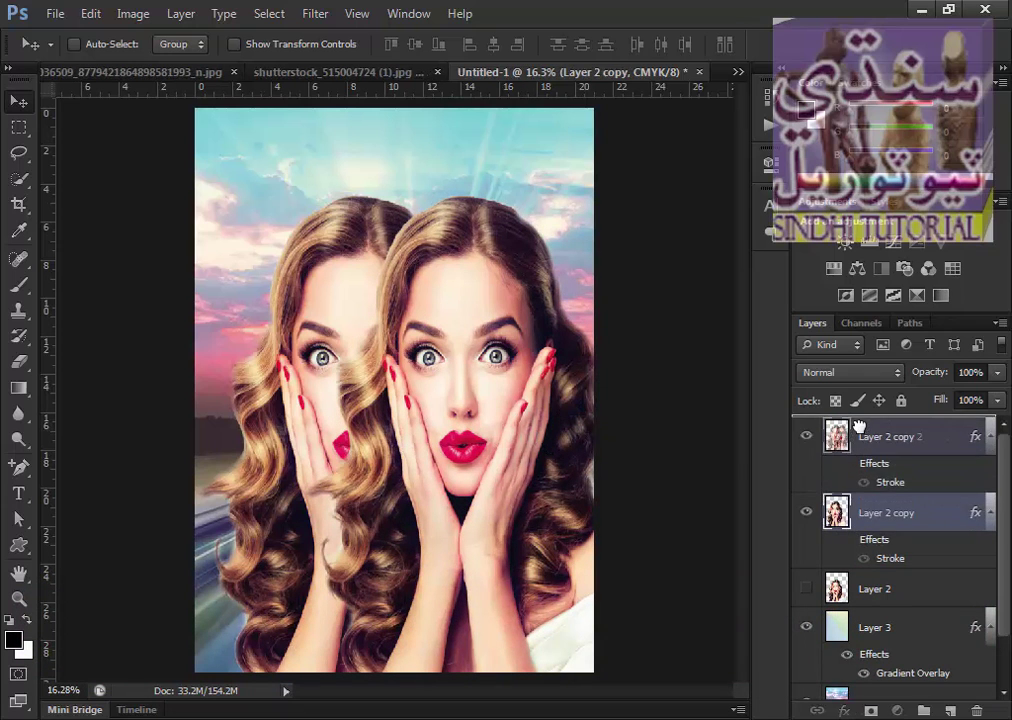
Set Layer 2 copy 2 to 41% opacity, then reselect Layer 2 copy.
left_click(855, 525)
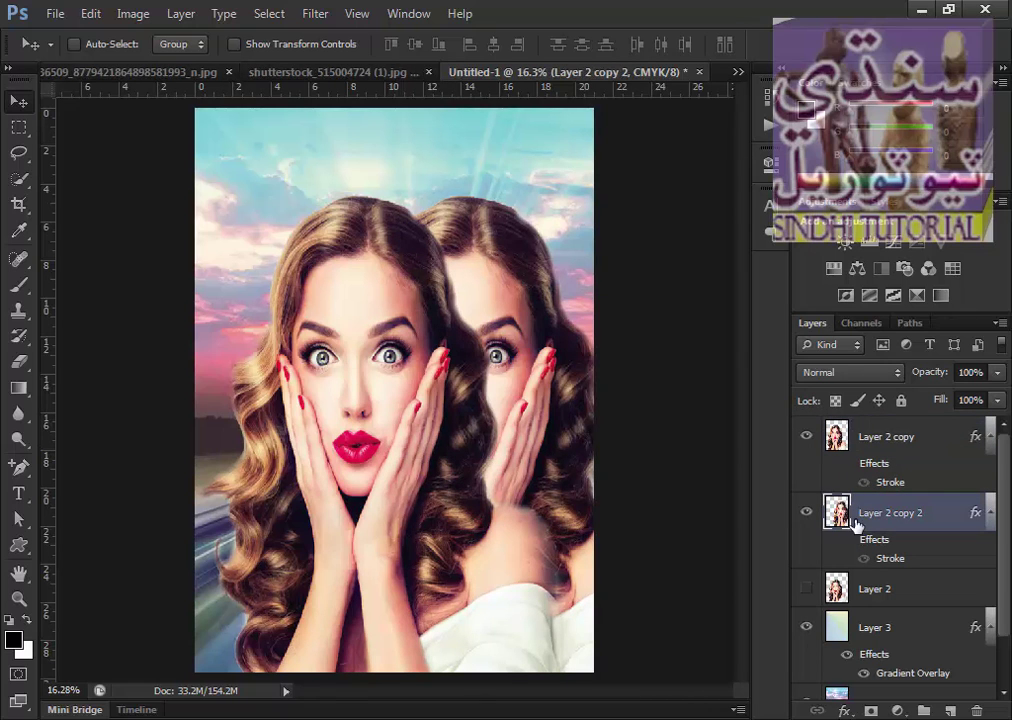
left_click(998, 380)
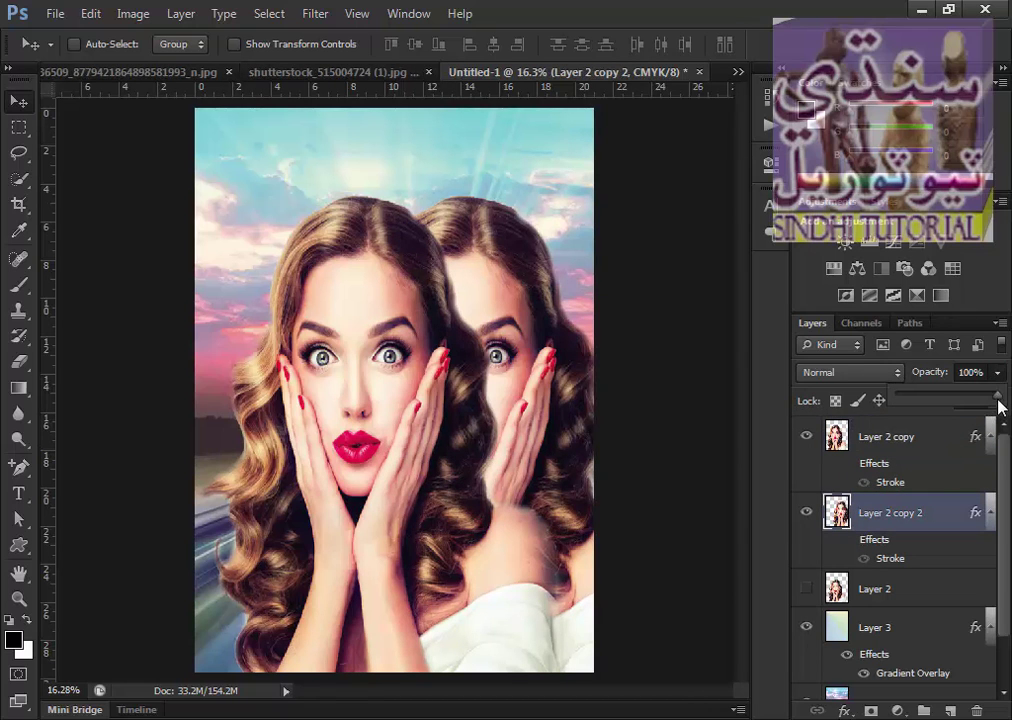
left_click_drag(970, 402, 945, 401)
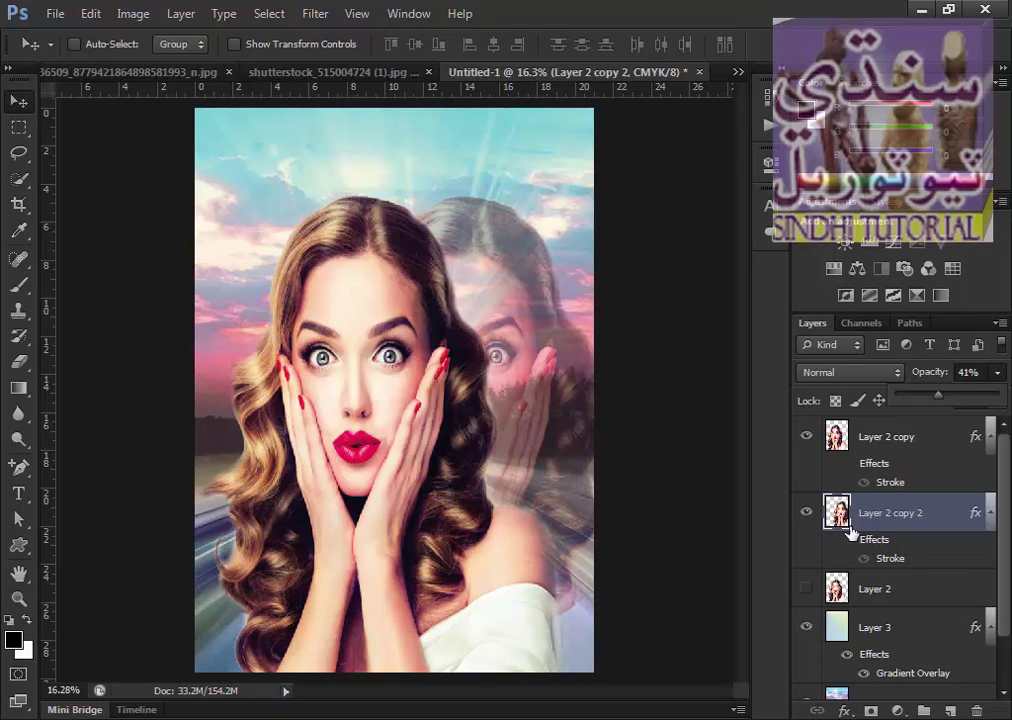
left_click(19, 104)
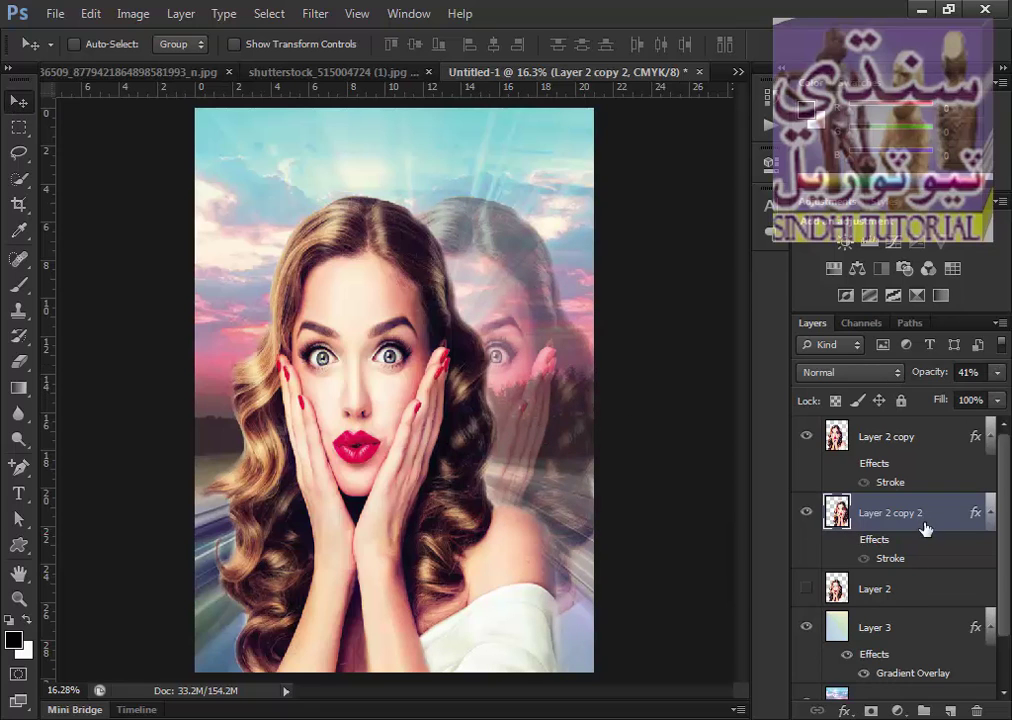
left_click(838, 438)
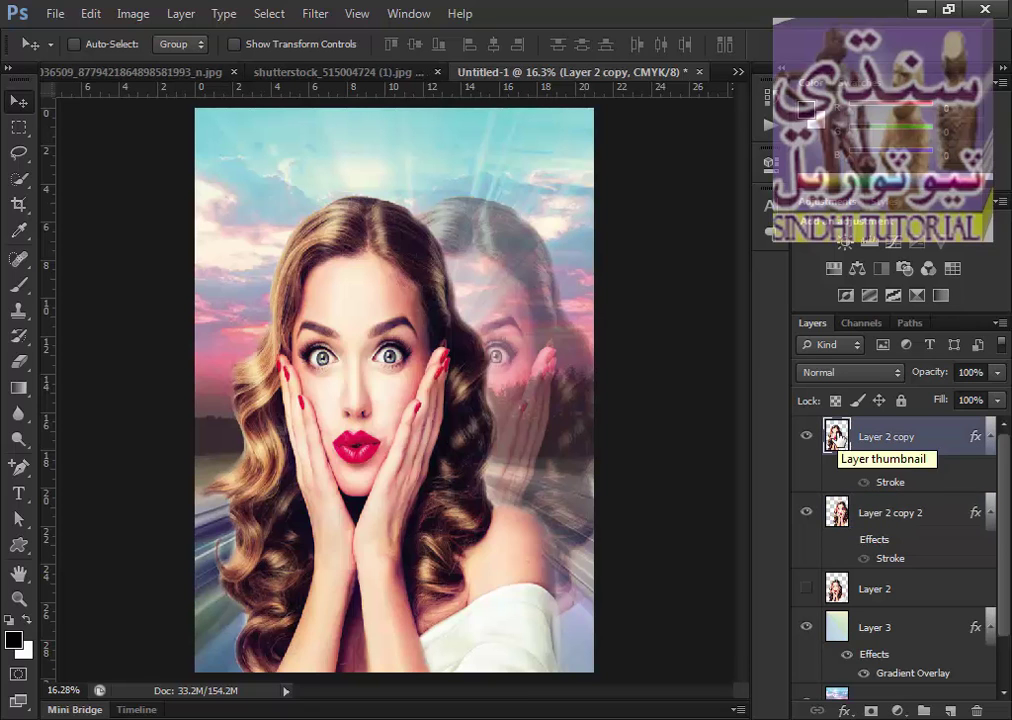
Nudge the front woman, Layer 2 copy, slightly to the left.
key("Left")
key("Left")
key("Left")
key("Left")
key("Left")
key("Left")
key("Left")
key("Left")
key("Left")
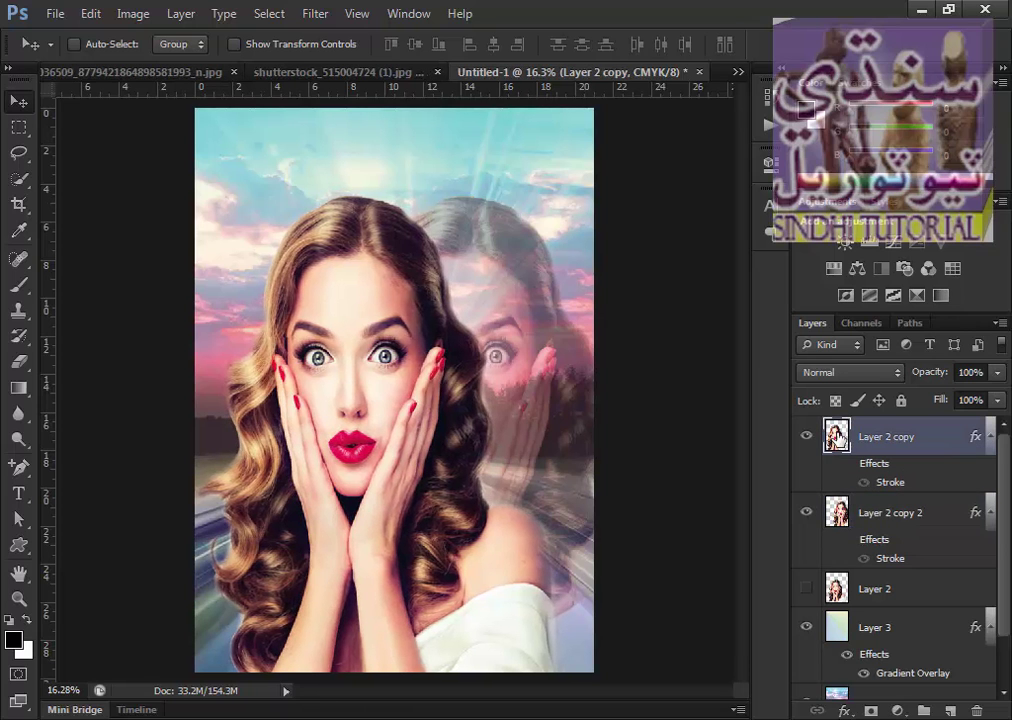
key("Left")
key("Left")
key("Left")
key("Left")
key("Left")
key("Left")
key("Left")
key("Left")
key("Left")
key("Left")
key("Left")
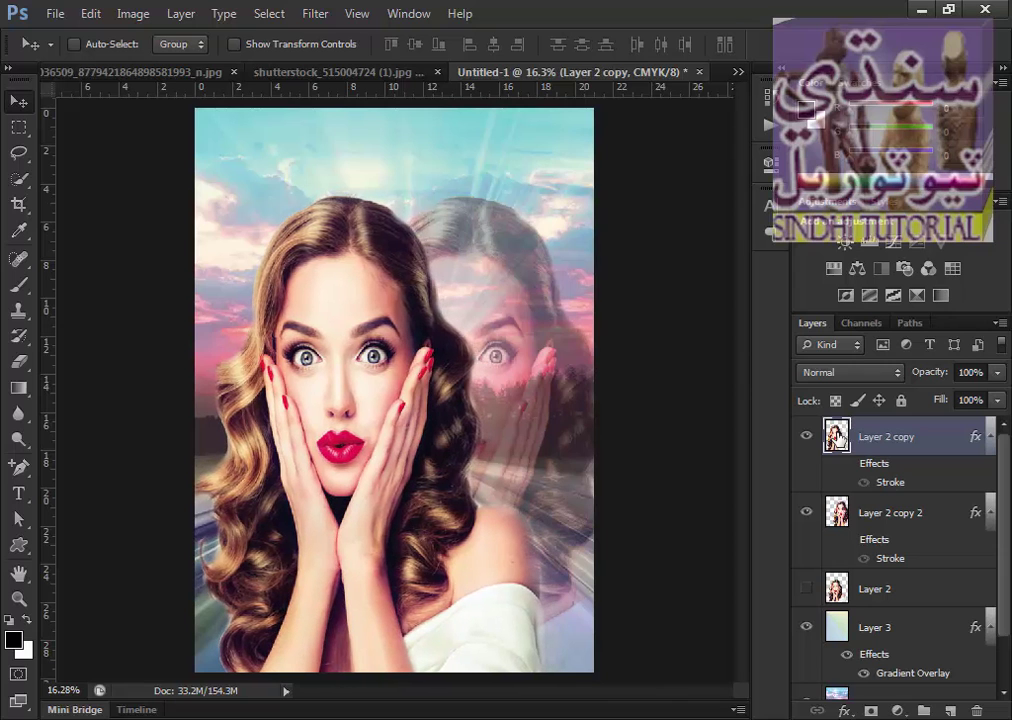
key("Left")
key("Left")
key("Left")
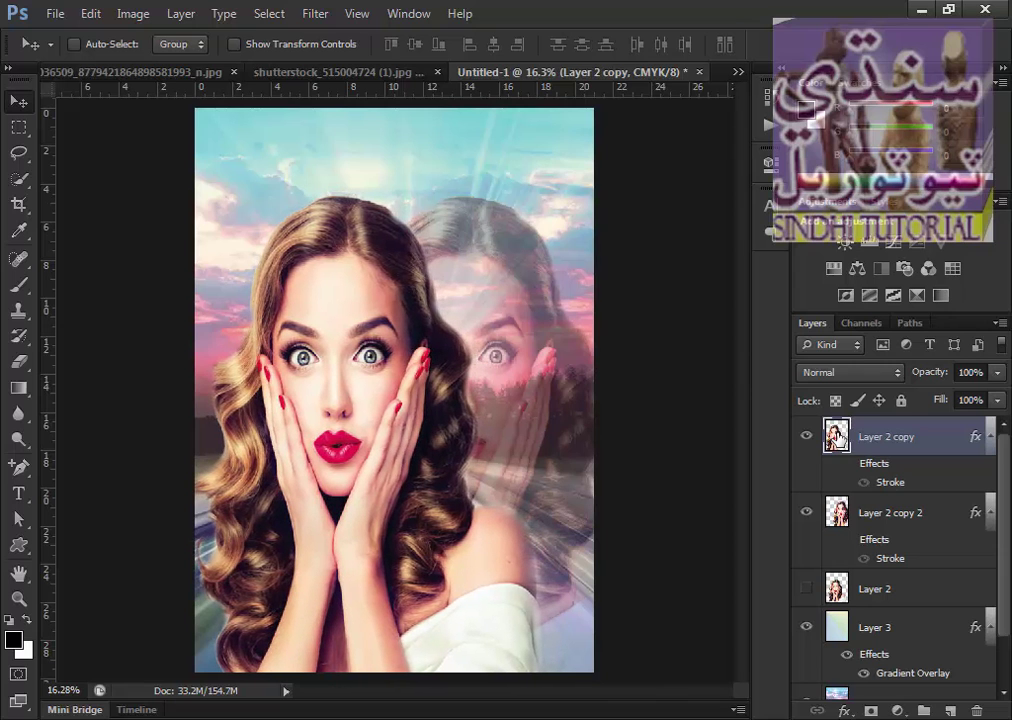
Shift the faded duplicate, Layer 2 copy 2, right and slightly down behind her.
left_click(838, 512)
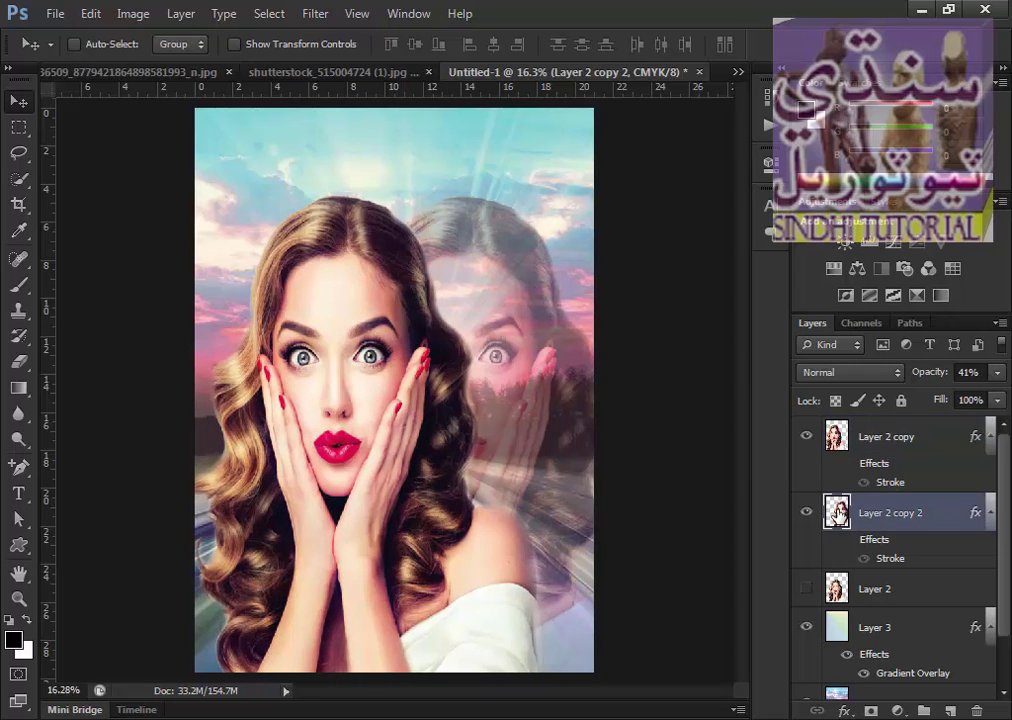
key("Left")
key("Left")
key("Left")
key("Left")
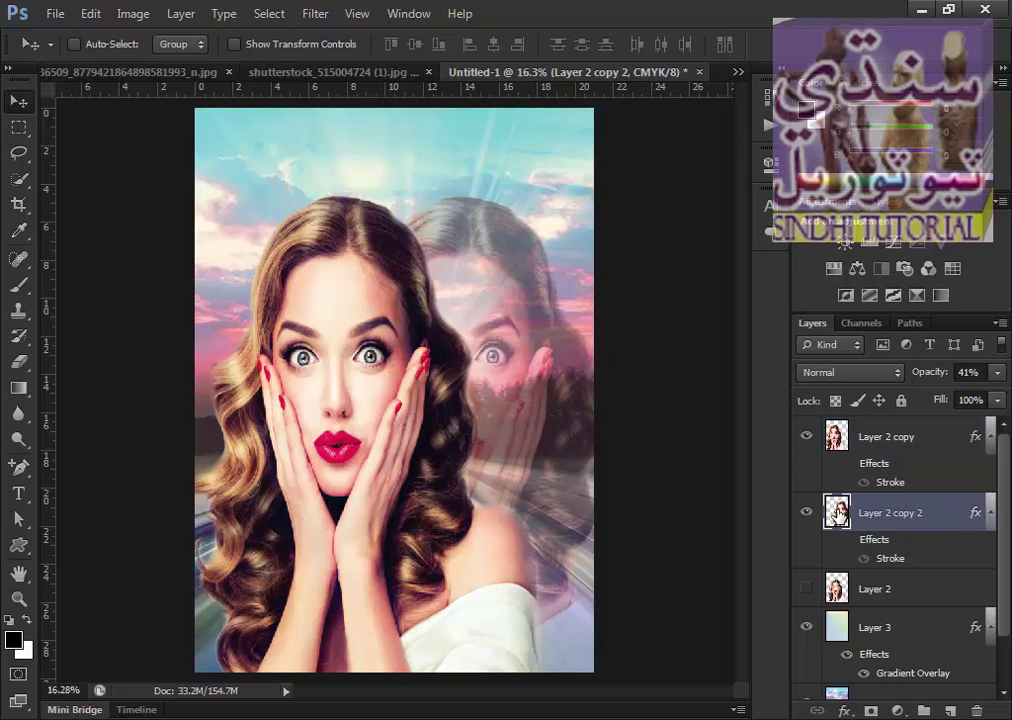
key("Left")
key("Left")
key("Left")
key("Left")
key("Right")
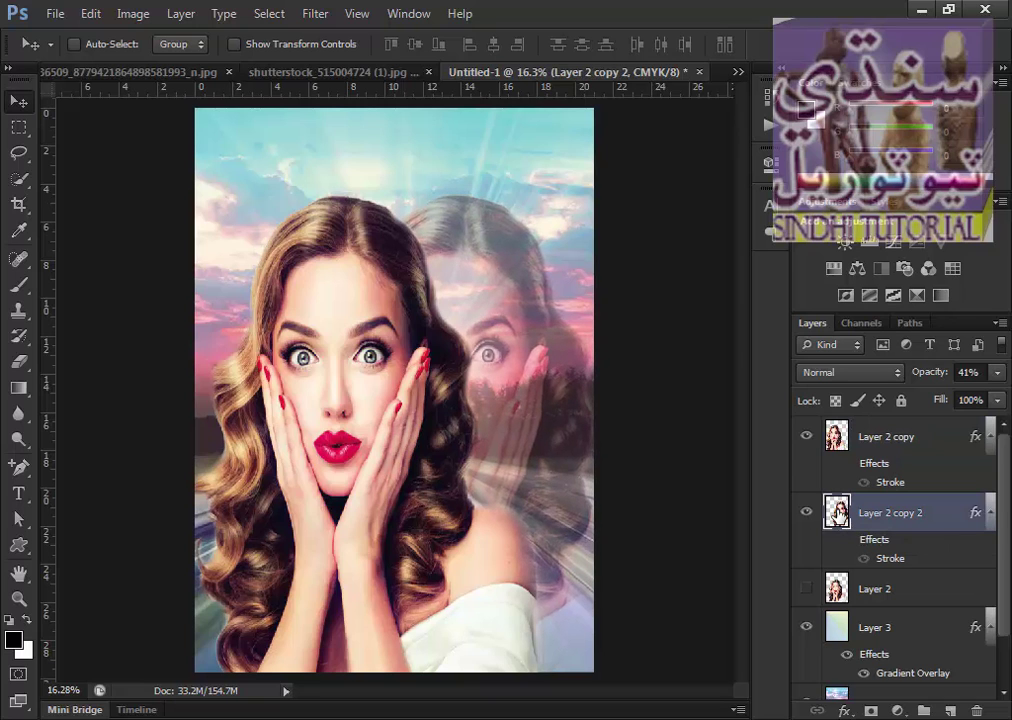
key("Right")
key("Right")
key("Right")
key("Right")
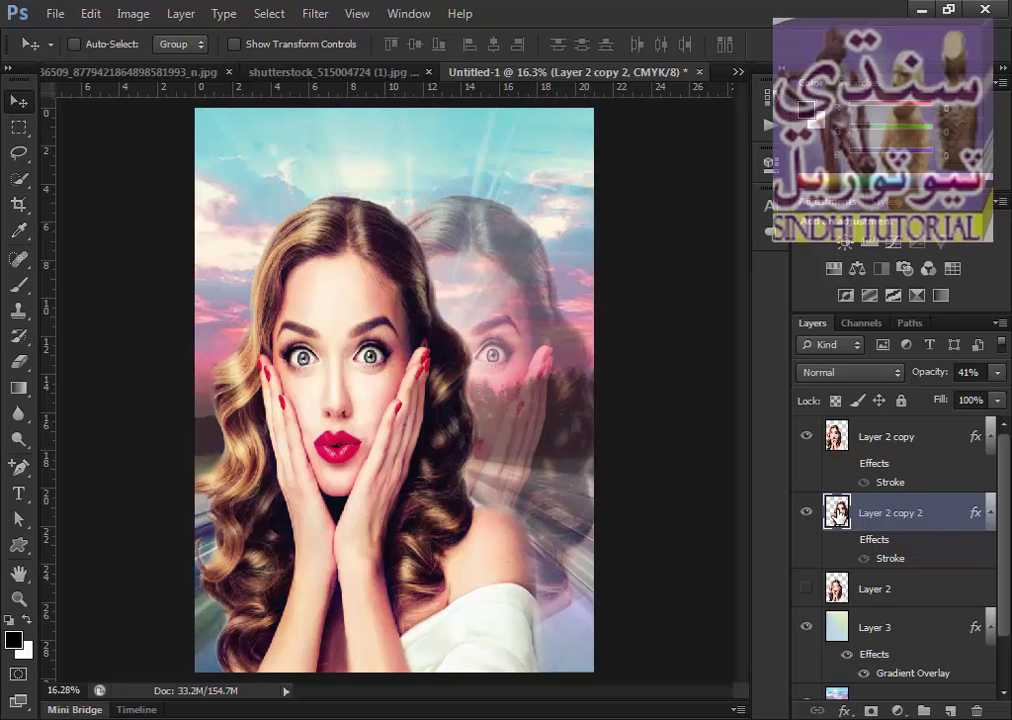
key("Down")
key("Down")
key("Down")
key("Down")
key("Down")
key("Down")
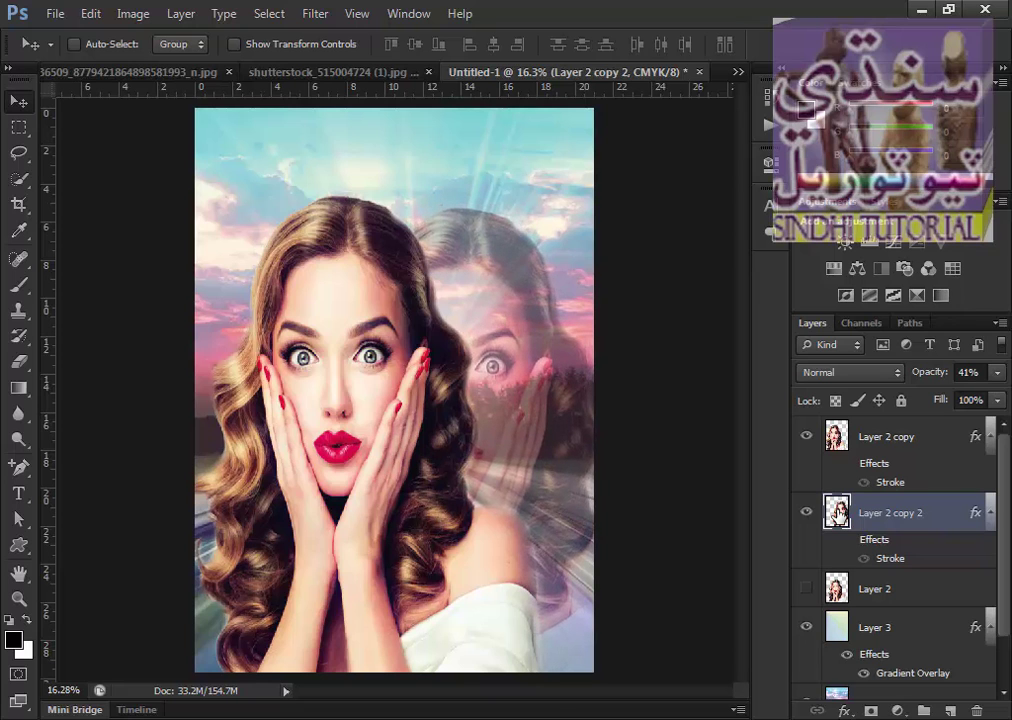
key("Right")
key("Right")
key("Right")
key("Right")
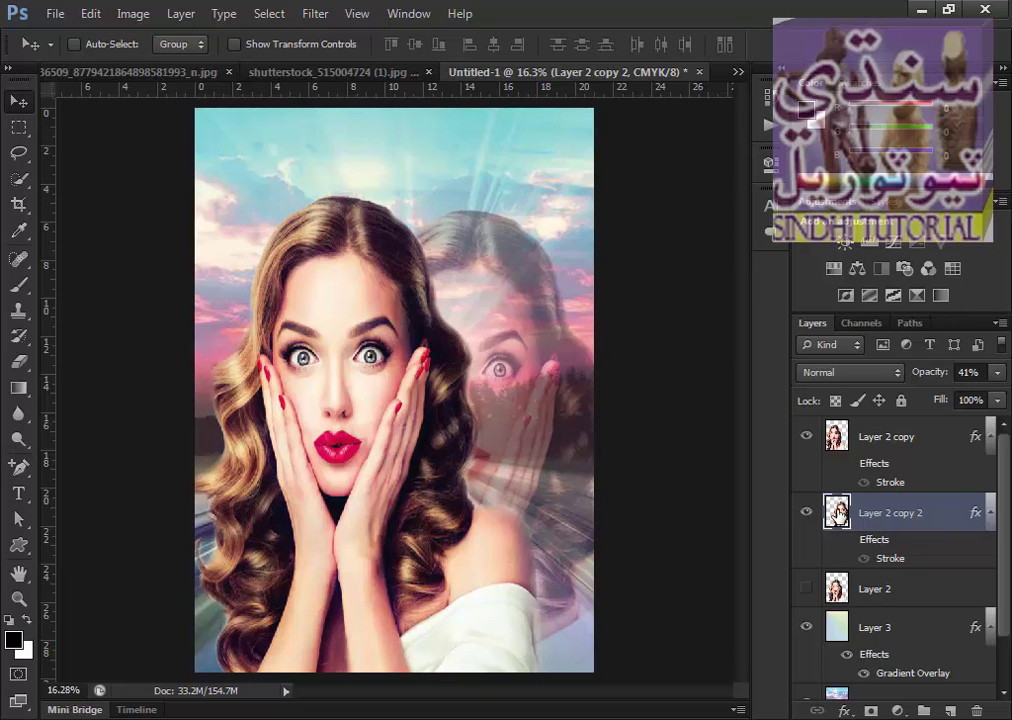
key("Right")
key("Right")
key("Right")
key("Right")
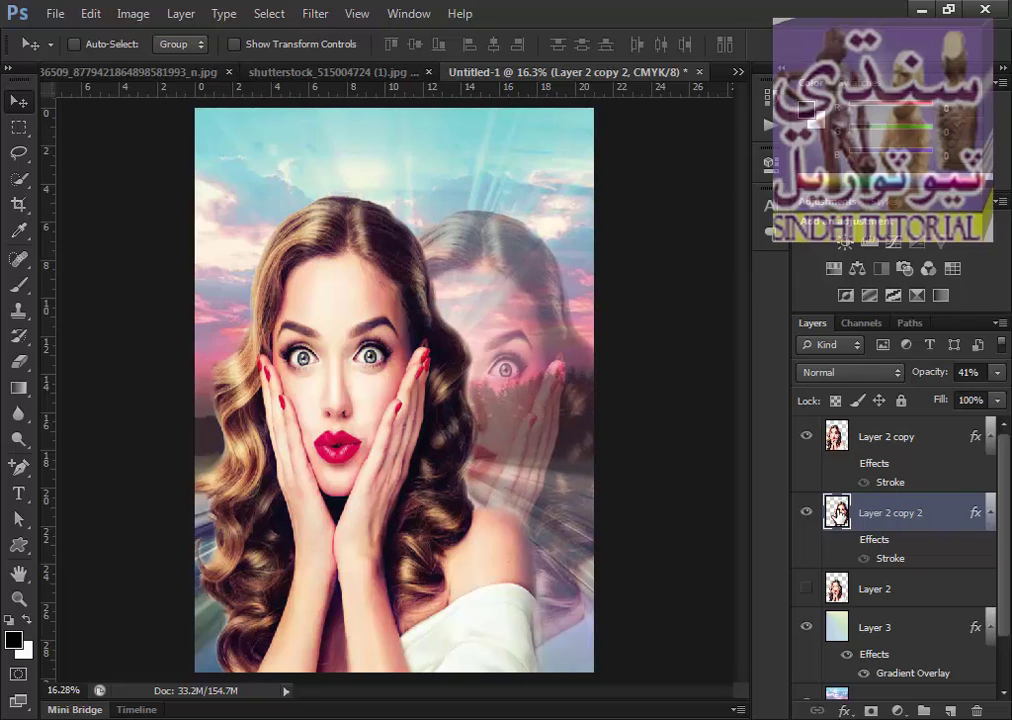
key("Right")
key("Right")
key("Right")
key("Right")
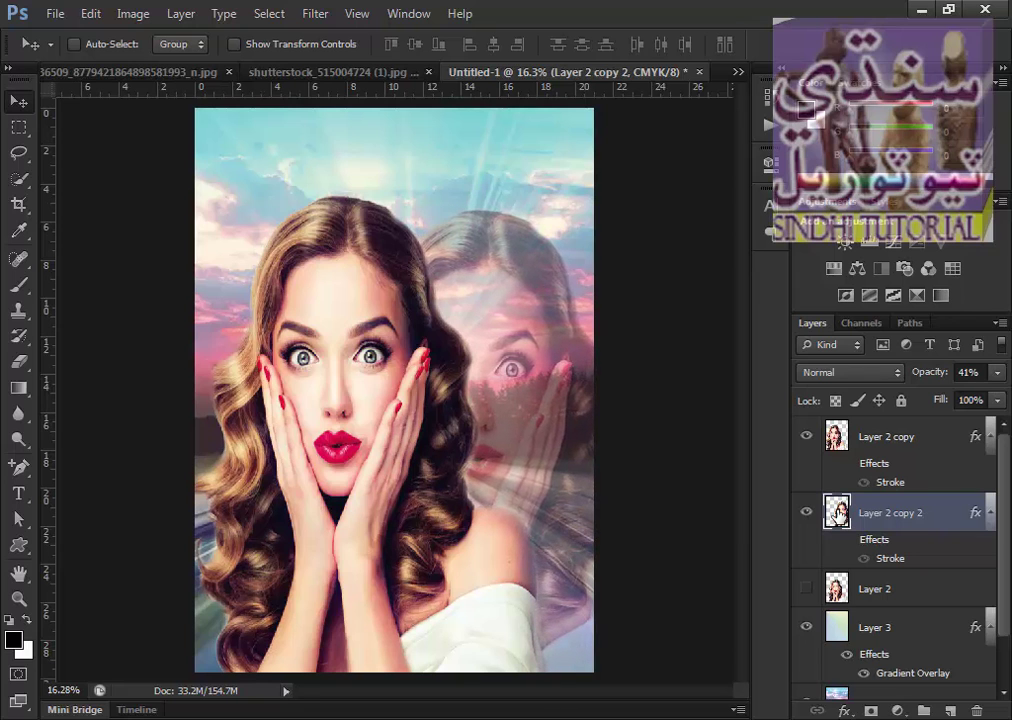
key("Right")
key("Right")
key("Right")
key("Right")
key("Right")
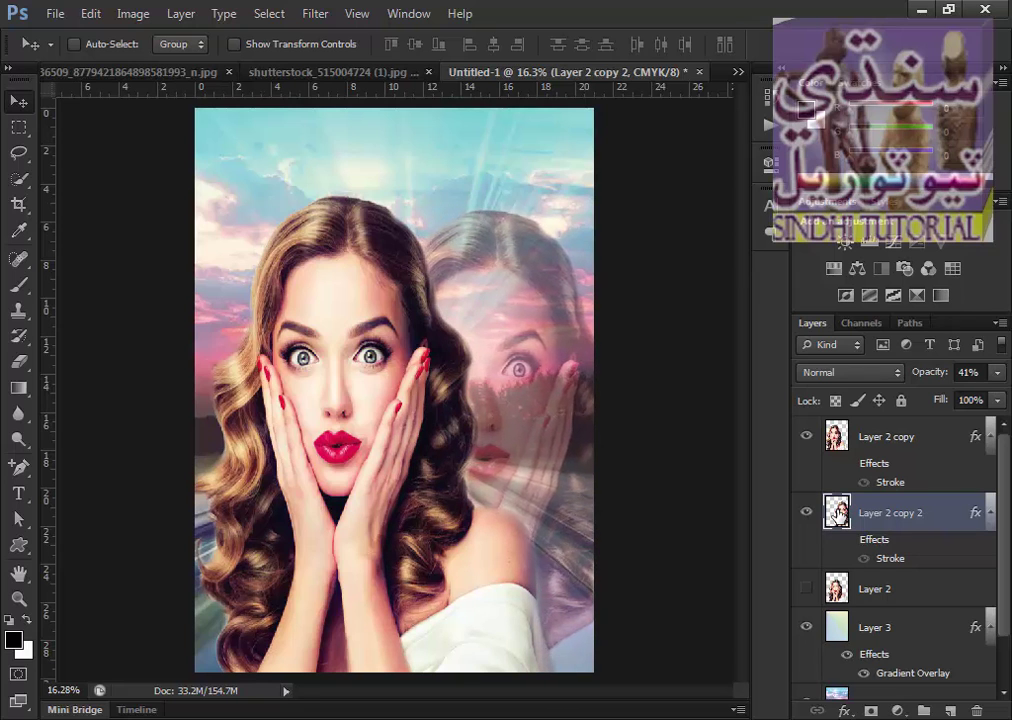
key("Right")
key("Right")
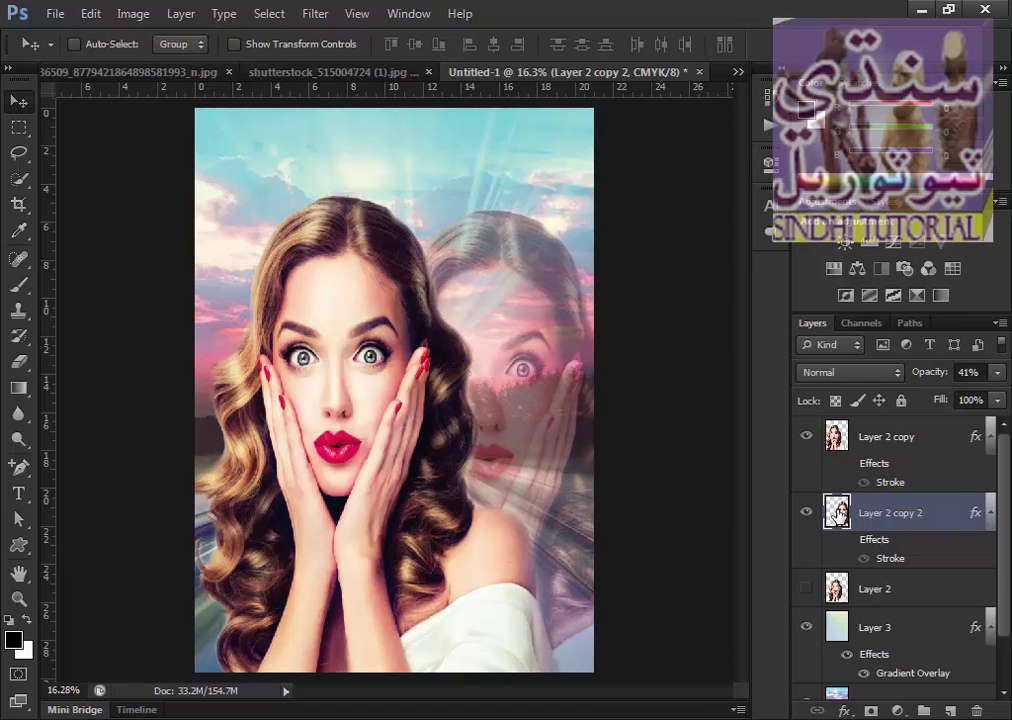
key("Up")
key("Up")
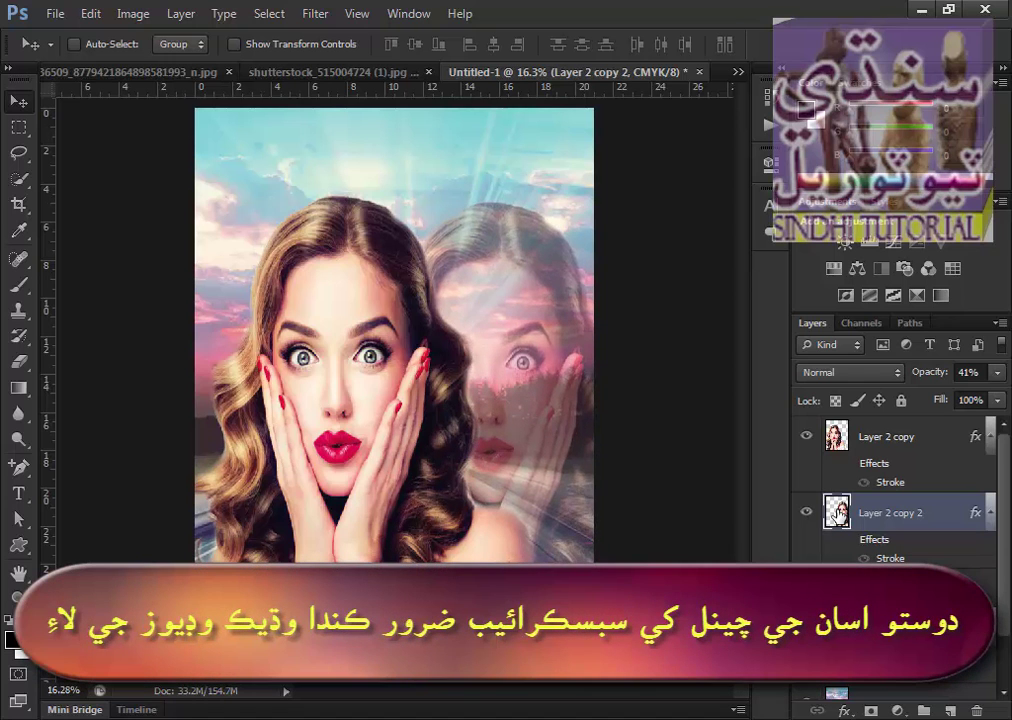
key("Up")
key("Up")
key("Up")
key("Up")
key("Right")
key("Right")
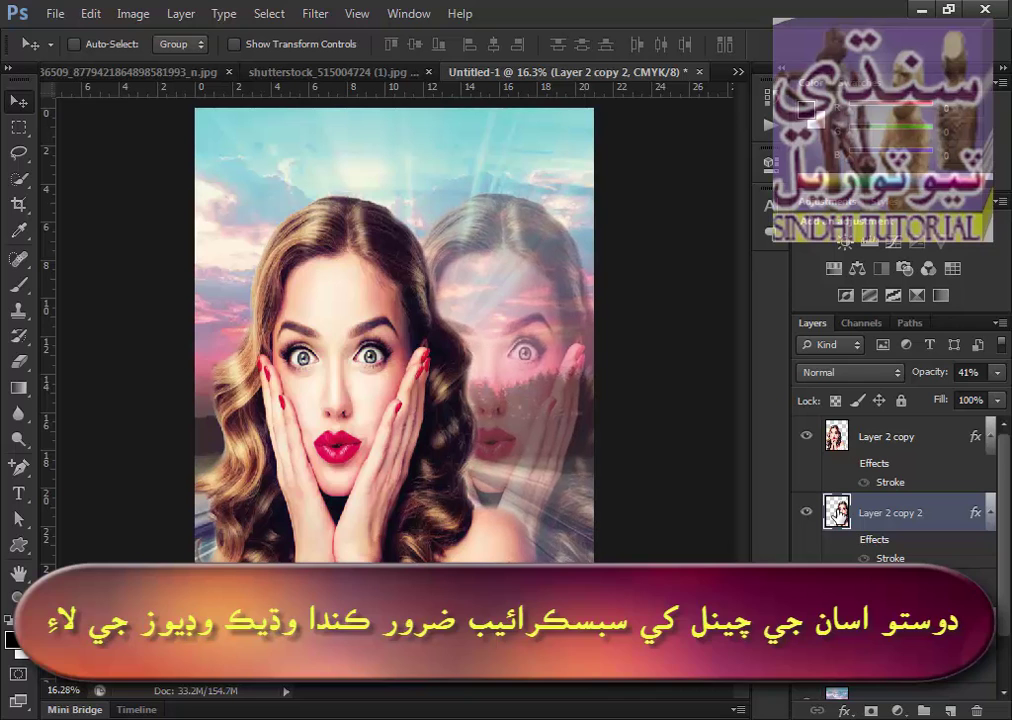
key("Right")
key("Right")
key("Right")
key("Right")
key("Right")
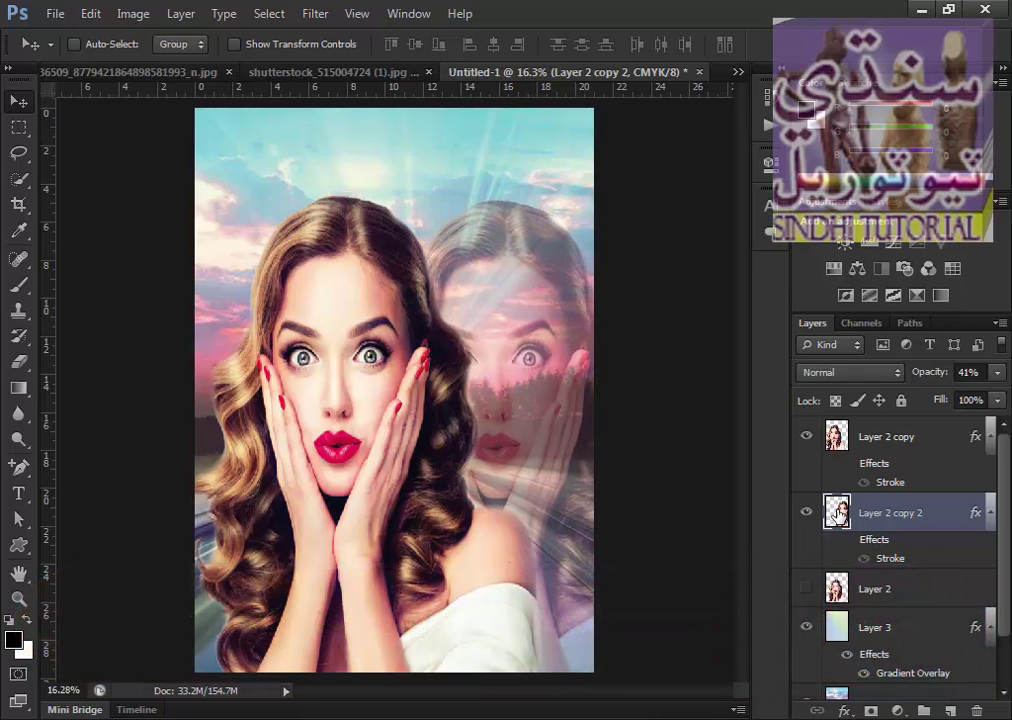
key("Right")
key("Right")
key("Right")
key("Down")
key("Down")
key("Down")
key("Down")
key("Right")
key("Right")
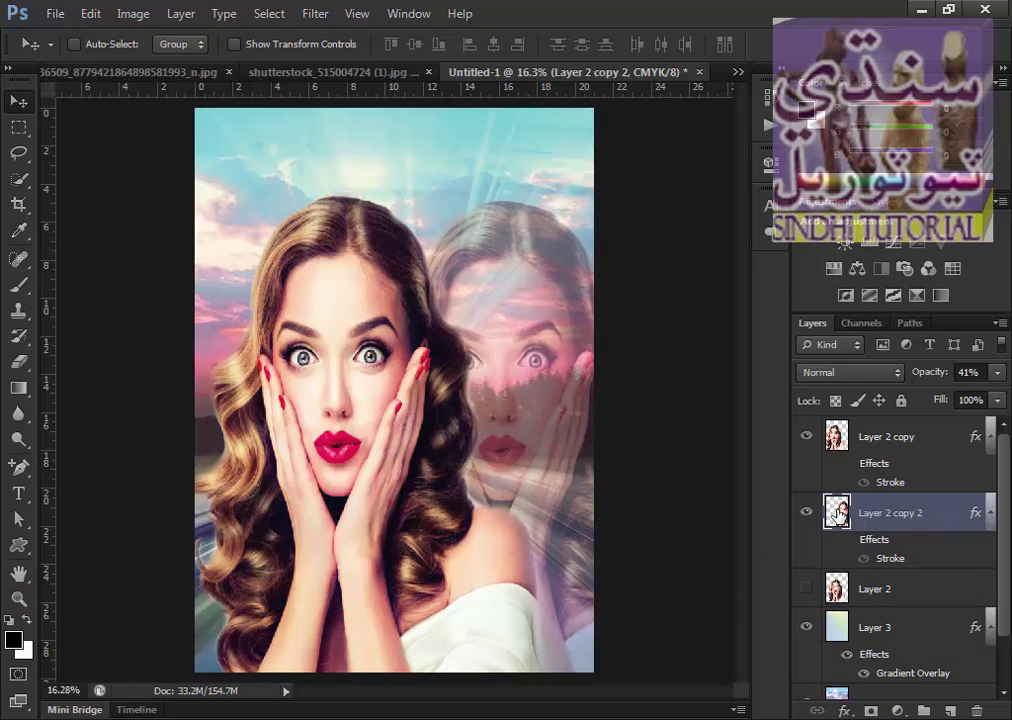
key("Down")
key("Down")
key("Right")
key("Right")
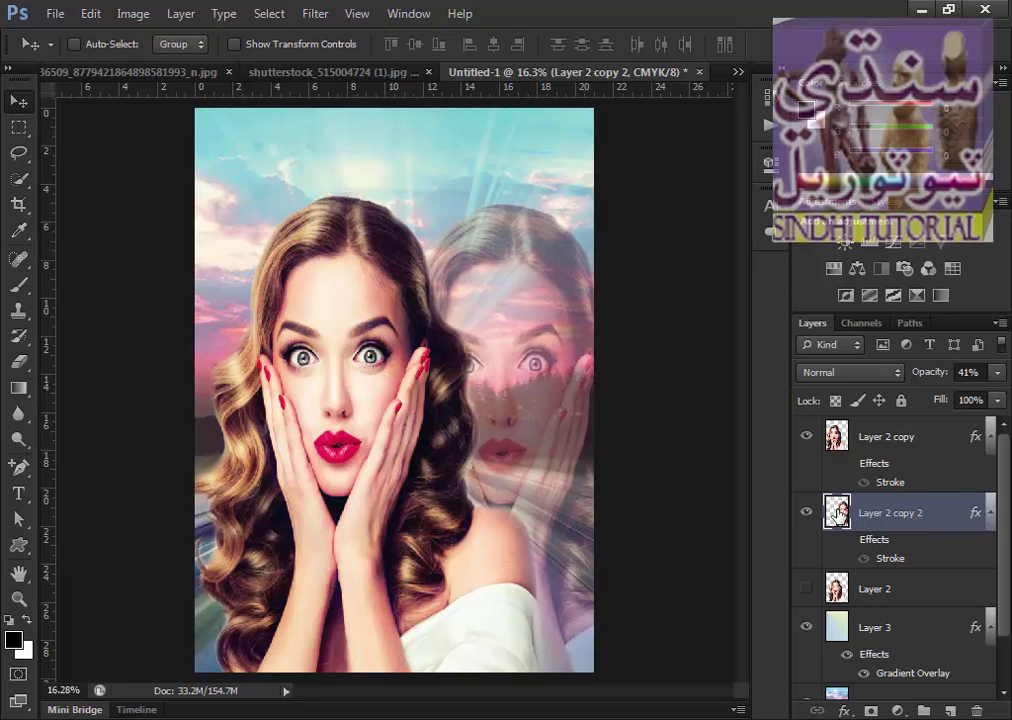
Narrow the faded duplicate portrait from its left side to about 79% width and apply.
left_click(266, 45)
left_click_drag(339, 441, 424, 445)
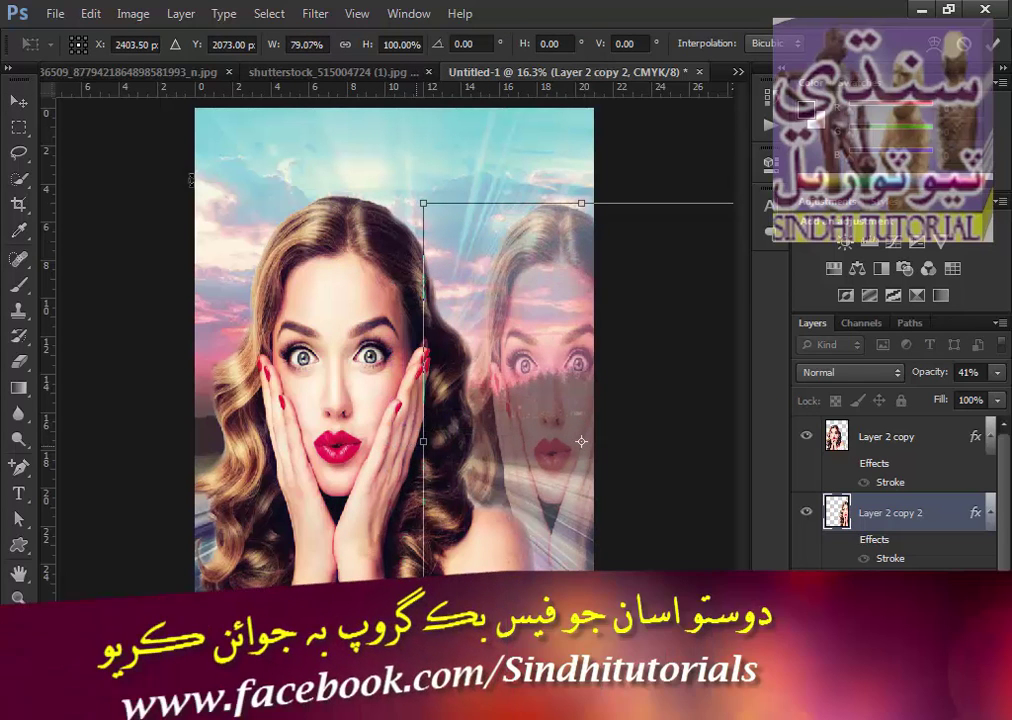
left_click(18, 101)
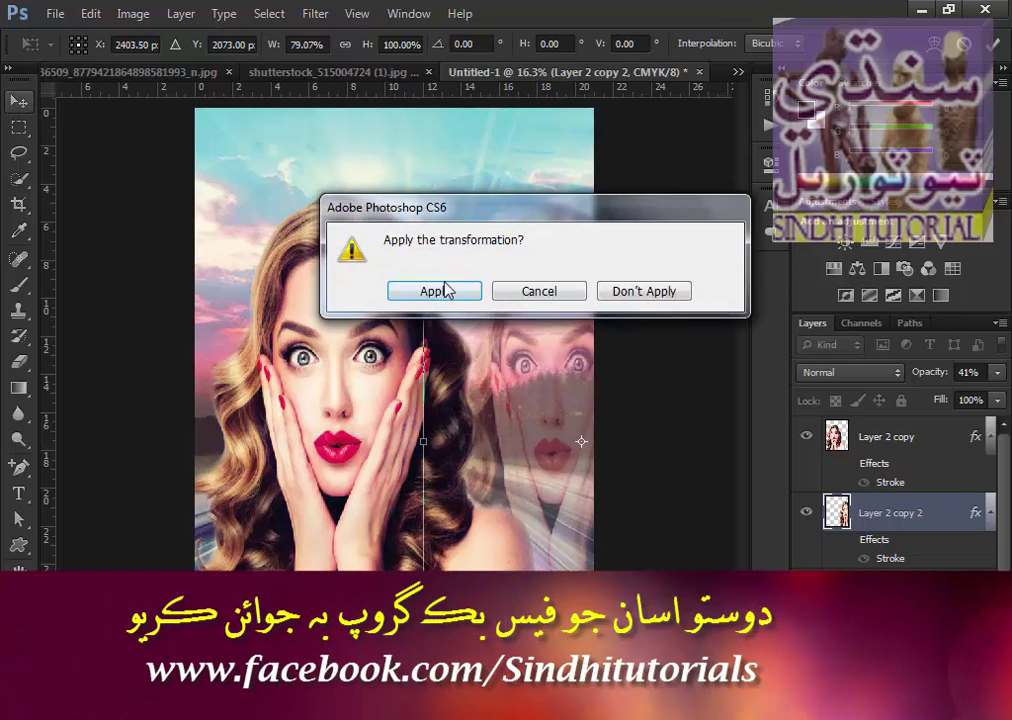
left_click(445, 289)
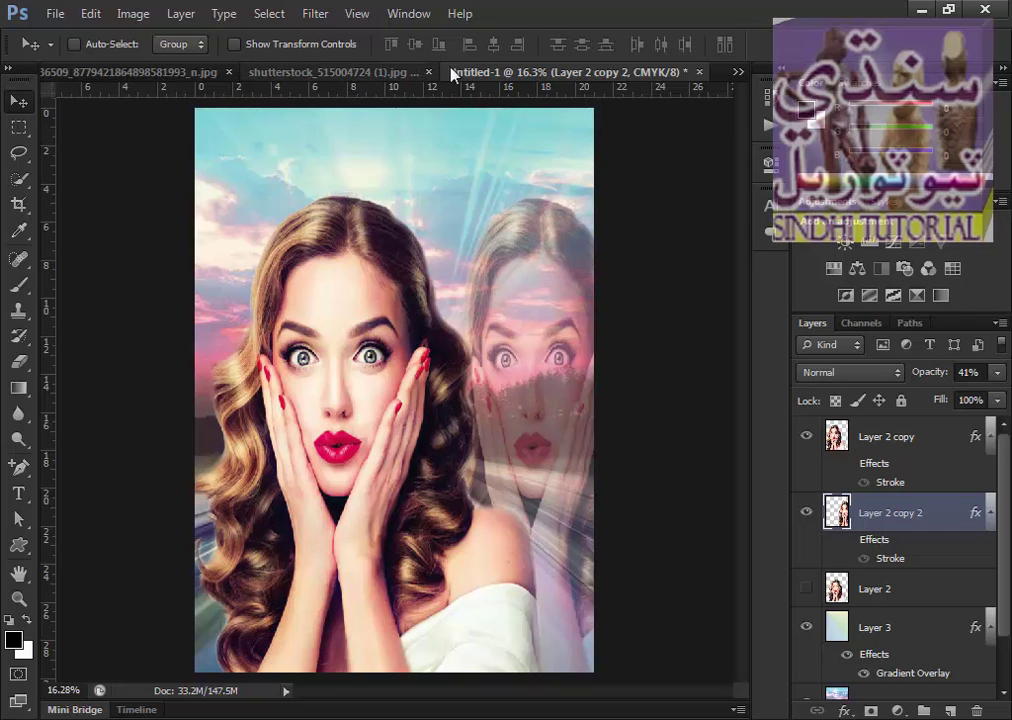
left_click(856, 440)
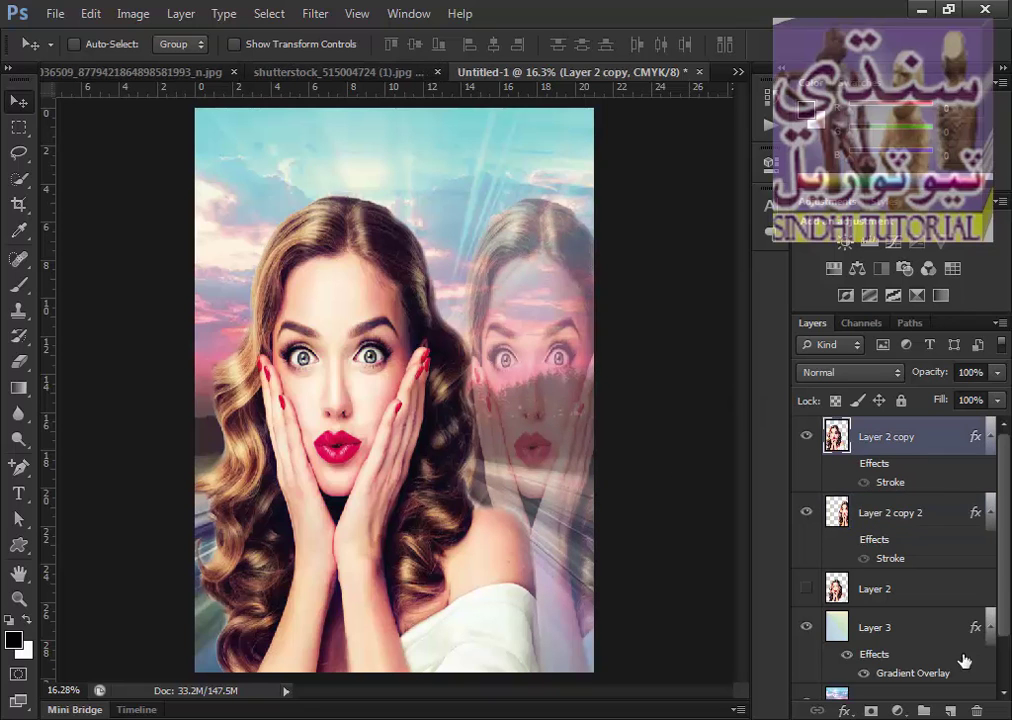
Type 'BEAUTY AND FASHION WEEK' on a new text layer near the poster's top.
left_click(951, 711)
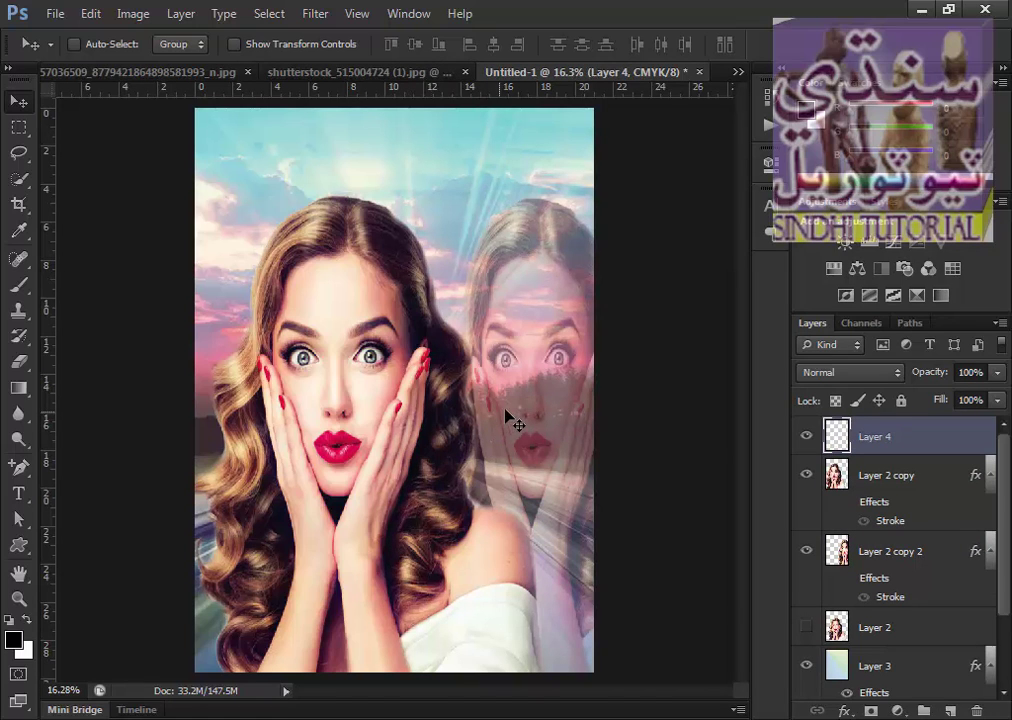
left_click(18, 493)
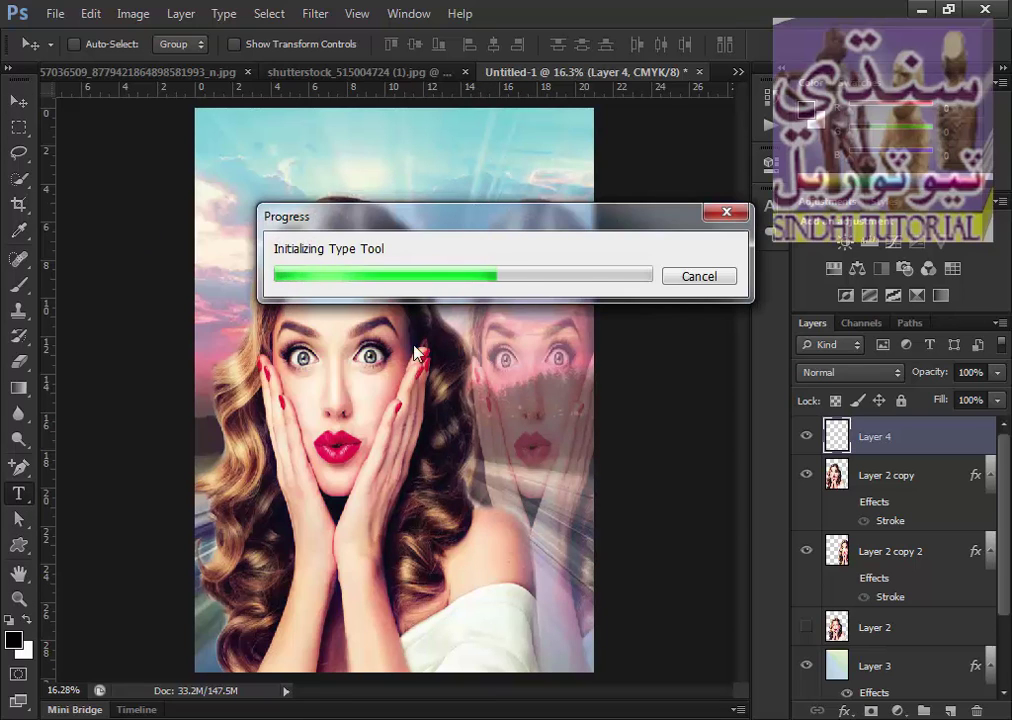
left_click(369, 150)
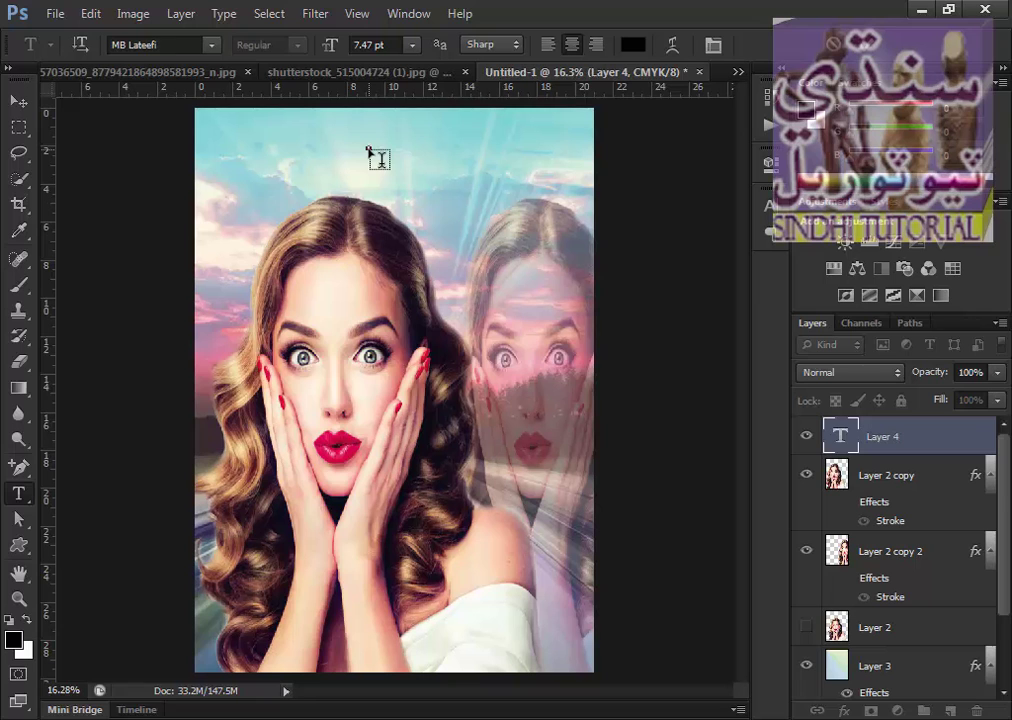
type("BEAUTY AND FASHION WEEK")
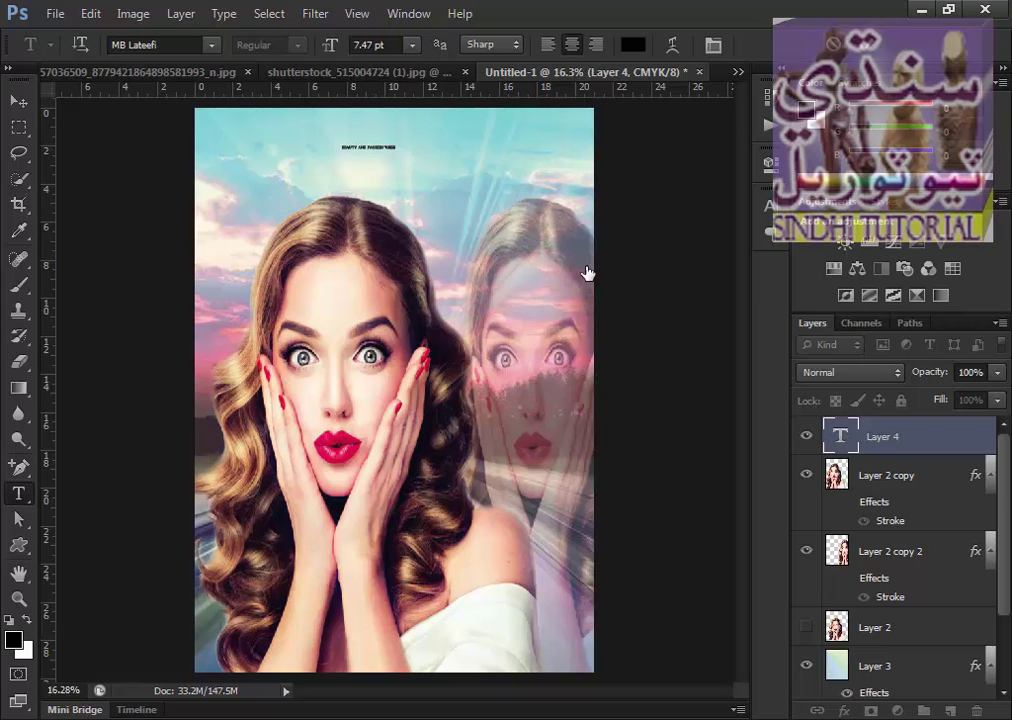
key("ctrl+a")
Set the headline font to Forte at 24 pt and commit the text.
left_click(213, 45)
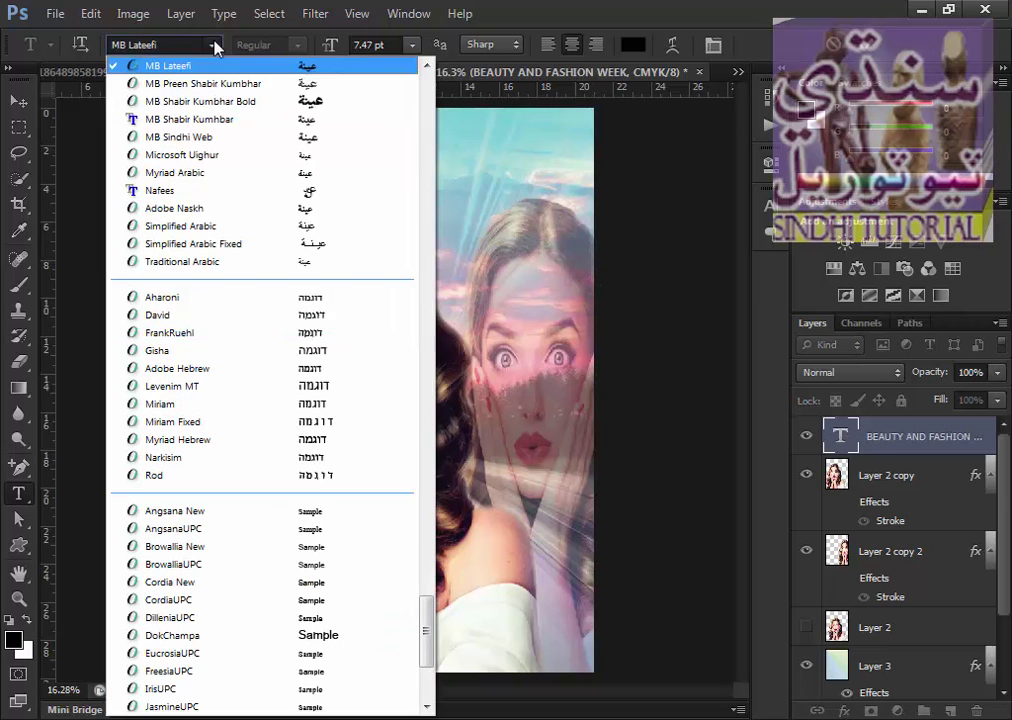
left_click_drag(424, 630, 433, 228)
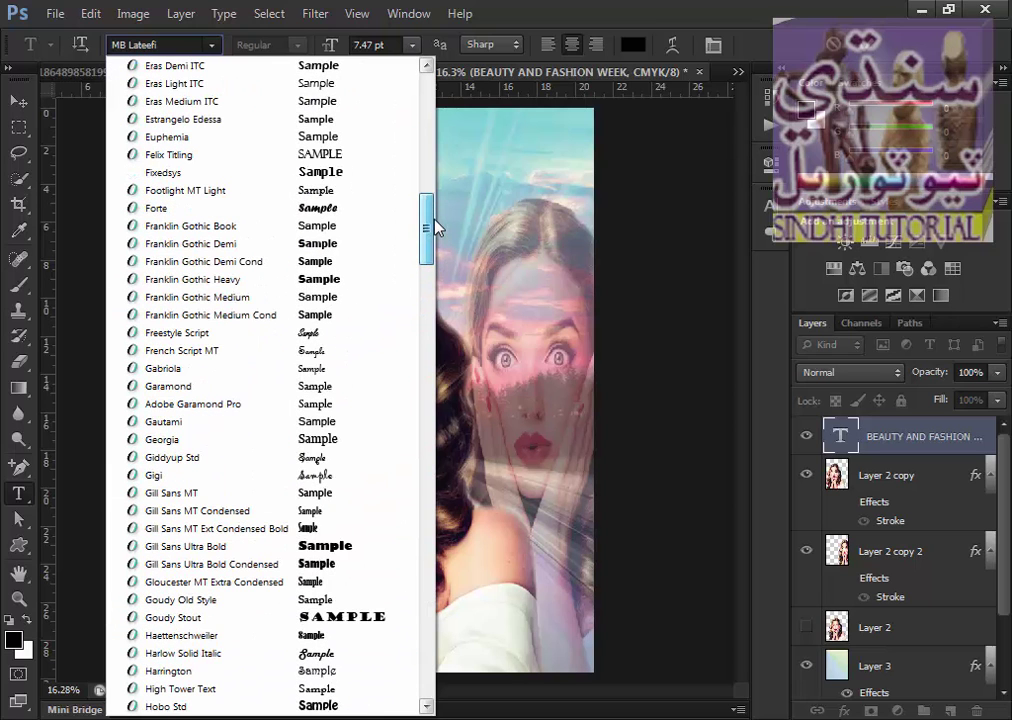
left_click(382, 208)
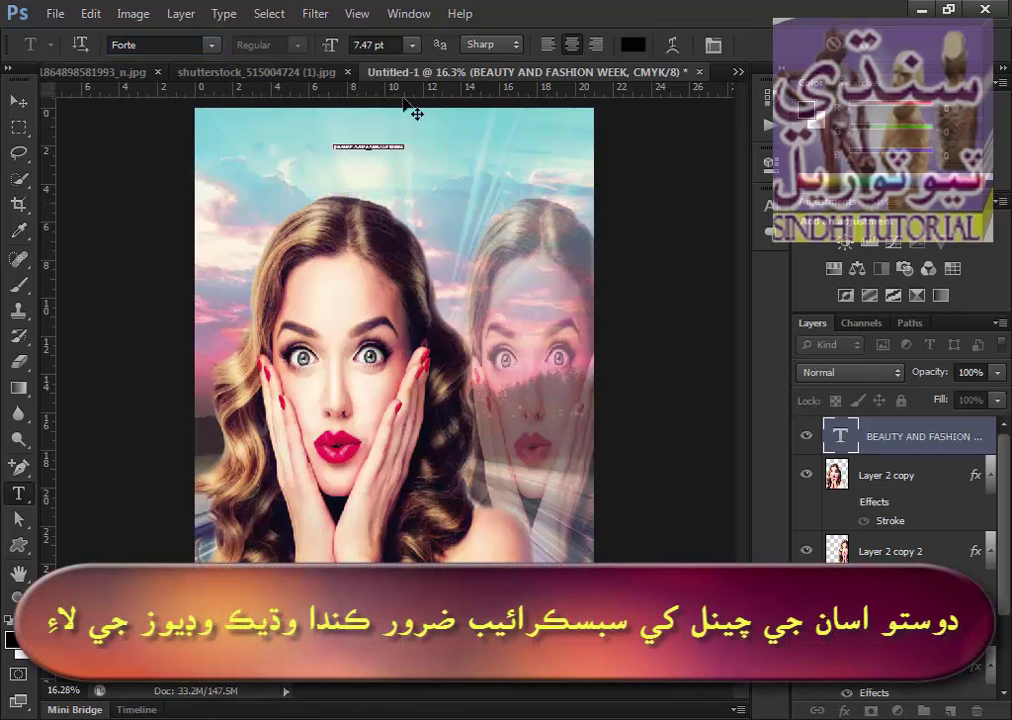
left_click(411, 44)
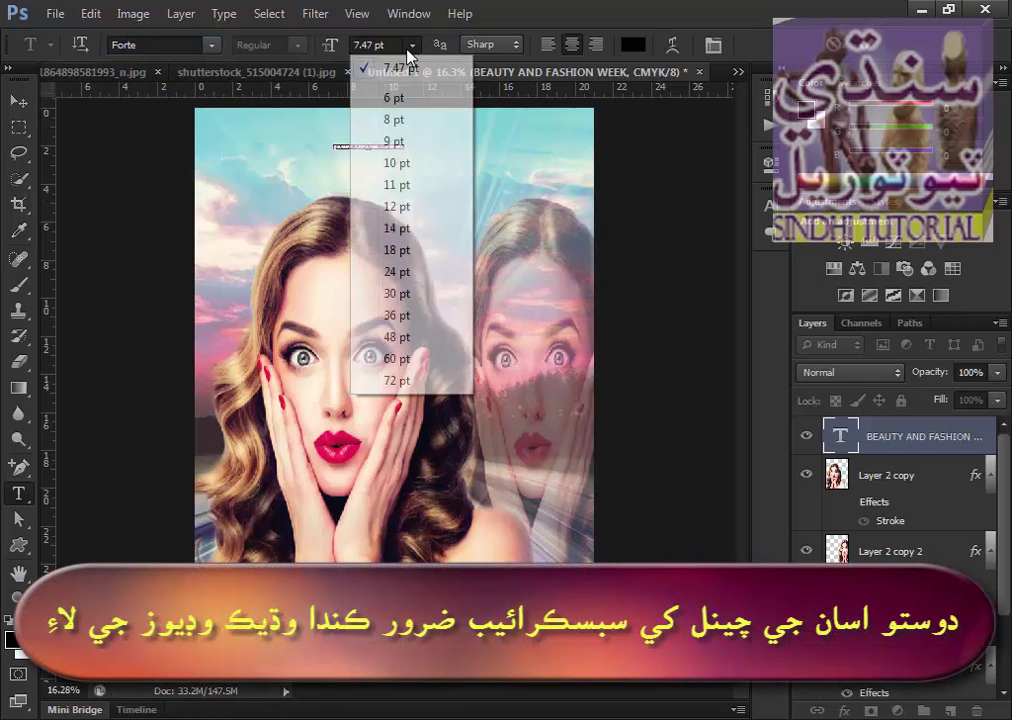
left_click(402, 268)
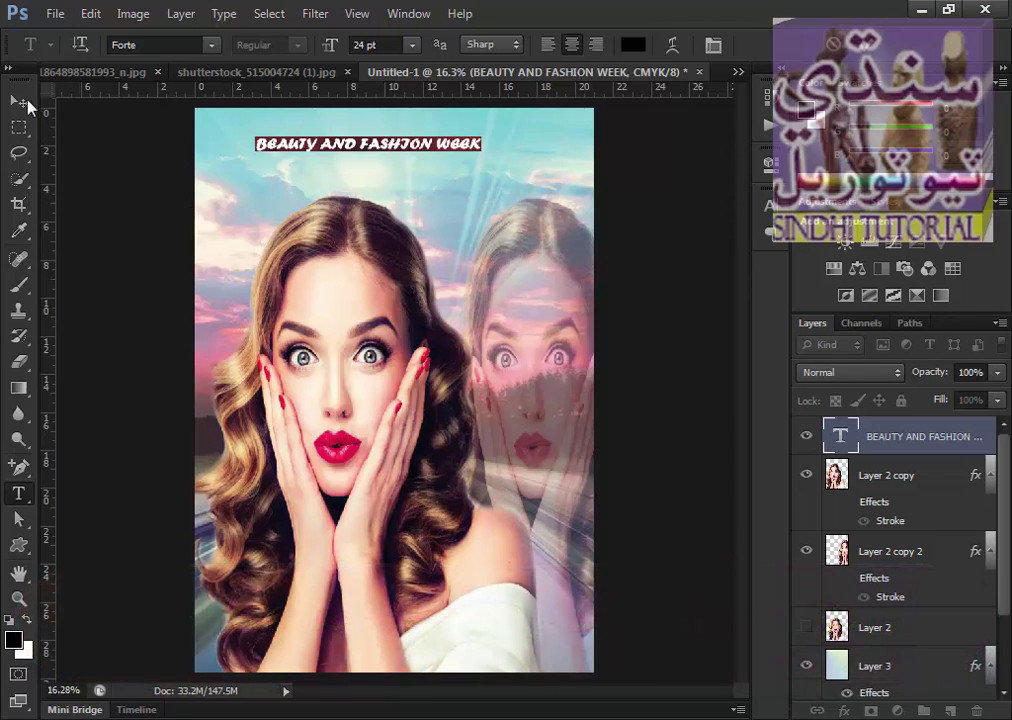
left_click(18, 101)
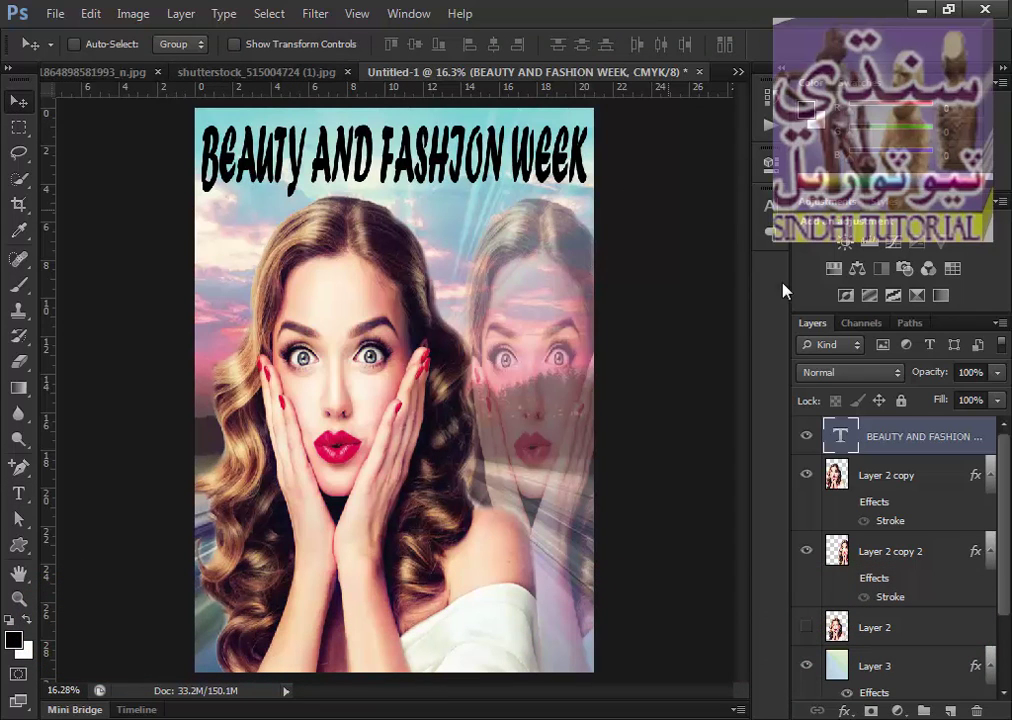
Change the headline font to Showcard Gothic and commit the edit.
double_click(840, 437)
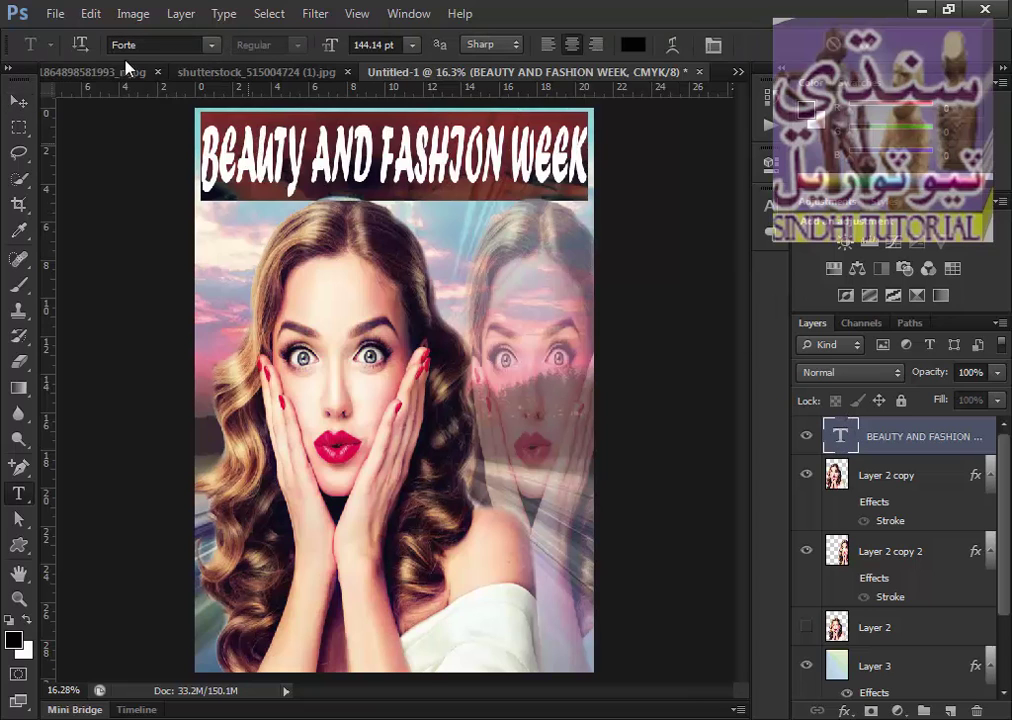
left_click(212, 45)
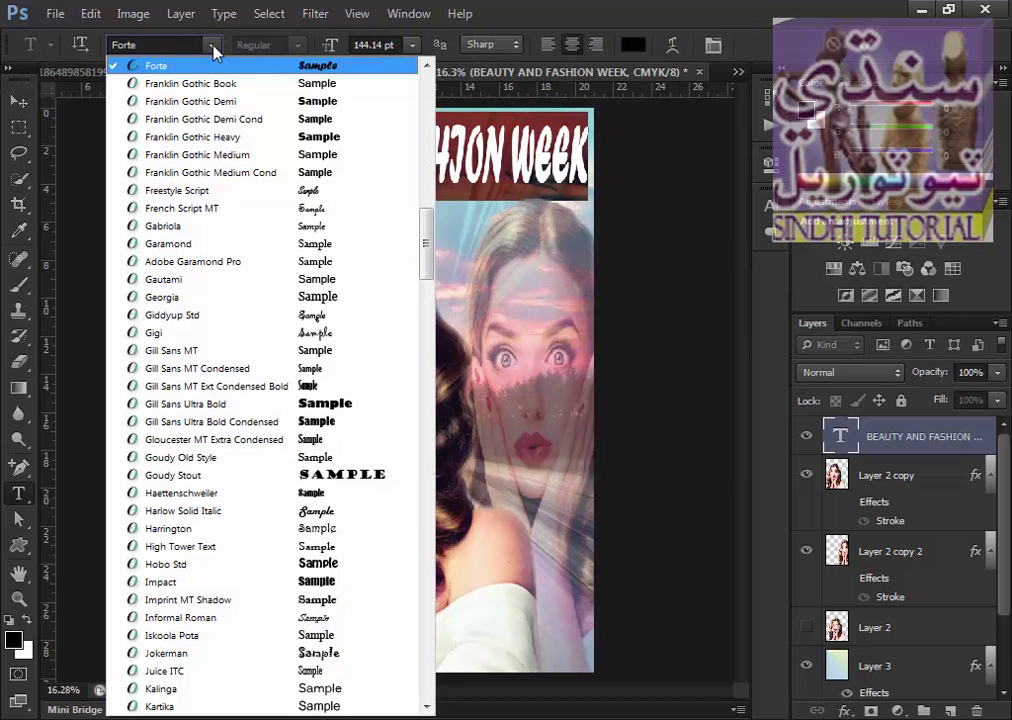
left_click(212, 45)
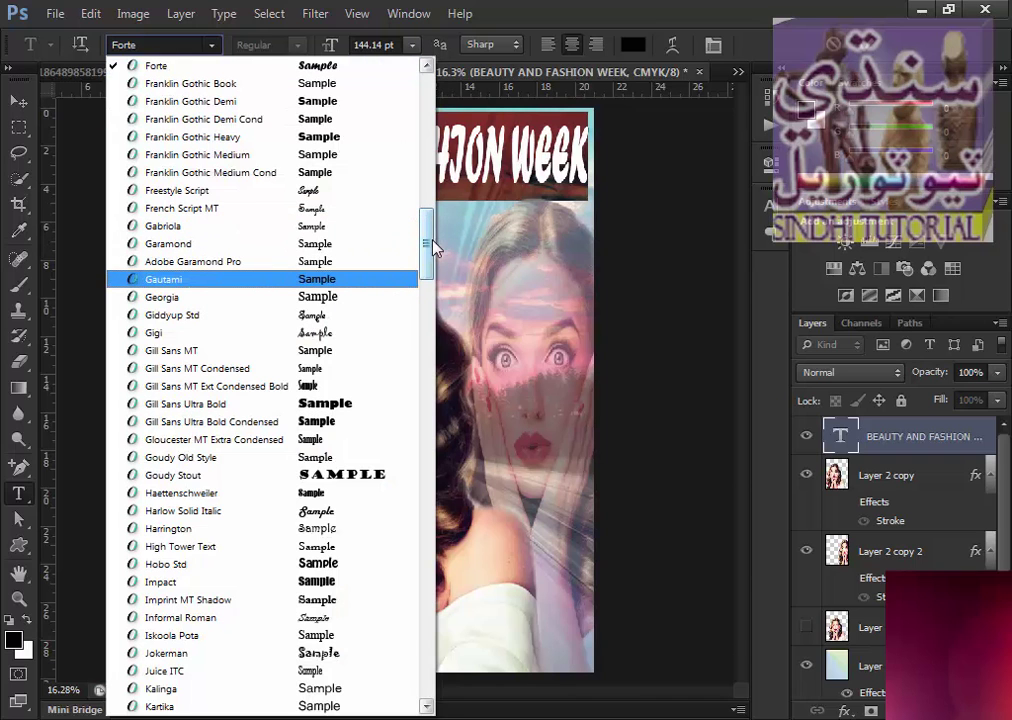
type("tr")
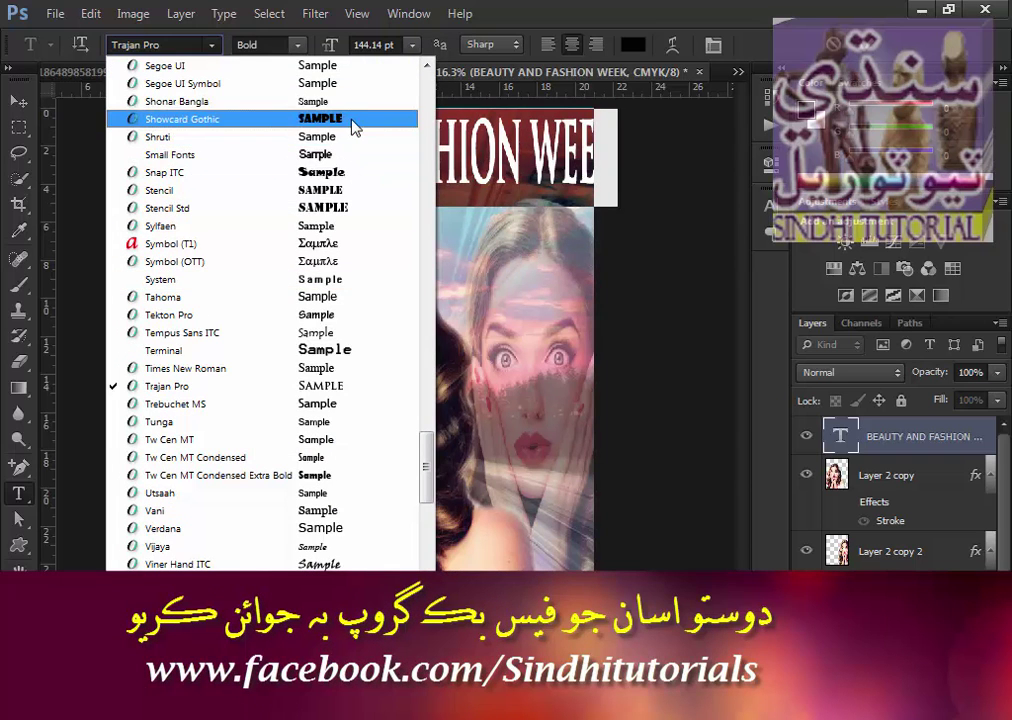
left_click(350, 119)
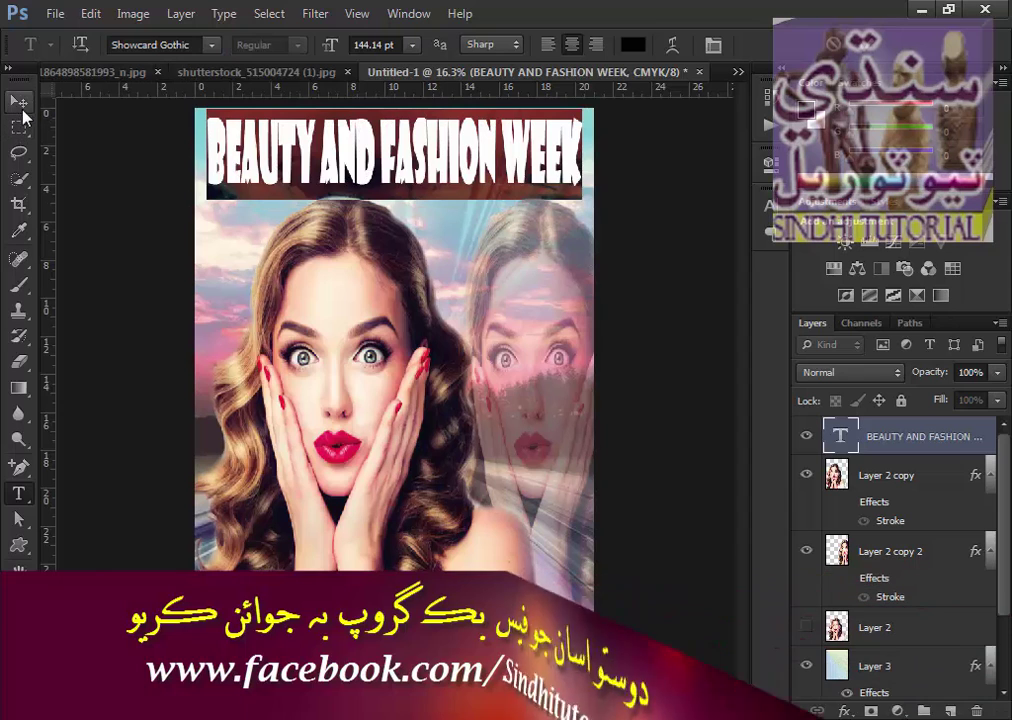
left_click(18, 101)
Stretch the headline to about 111% height, apply, and confirm the layer name.
left_click(296, 47)
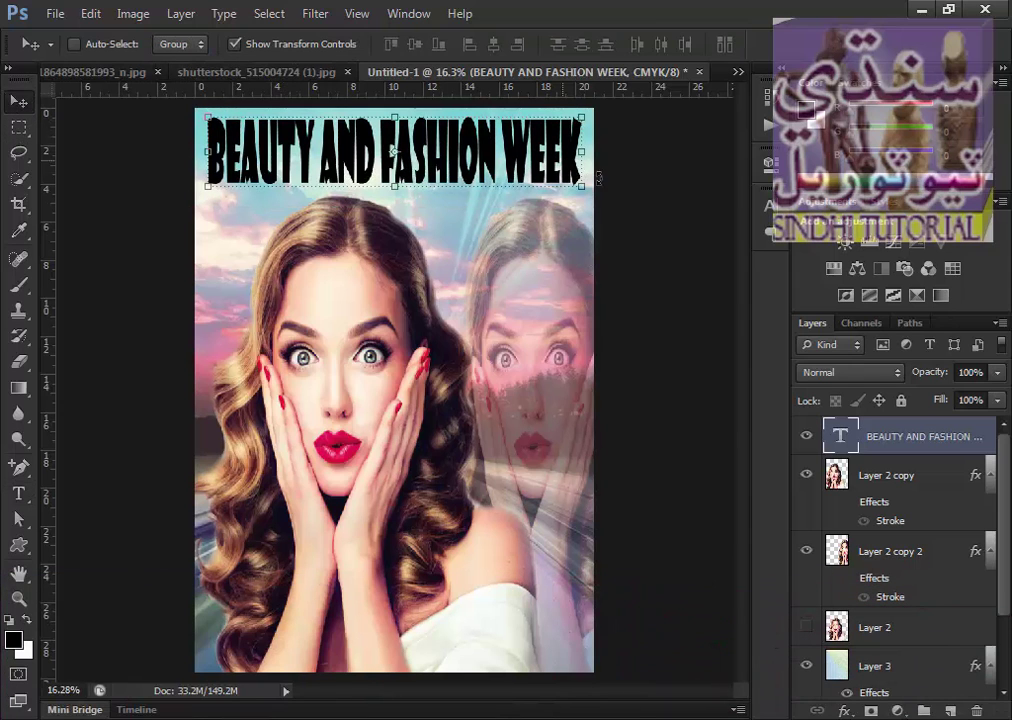
left_click_drag(584, 185, 585, 203)
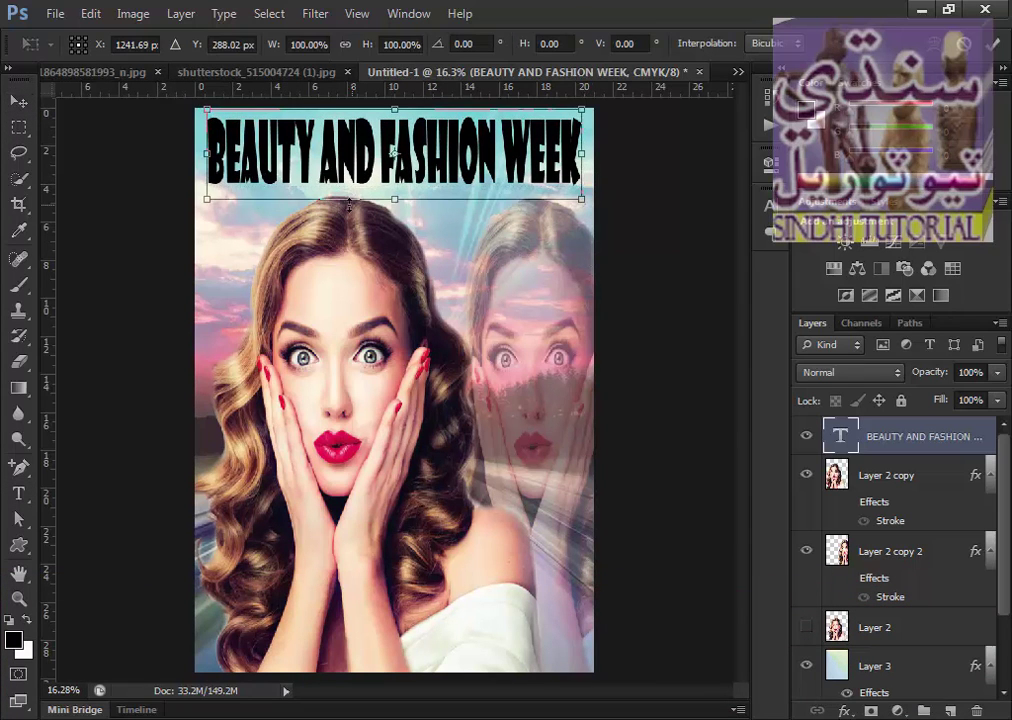
left_click_drag(207, 196, 205, 209)
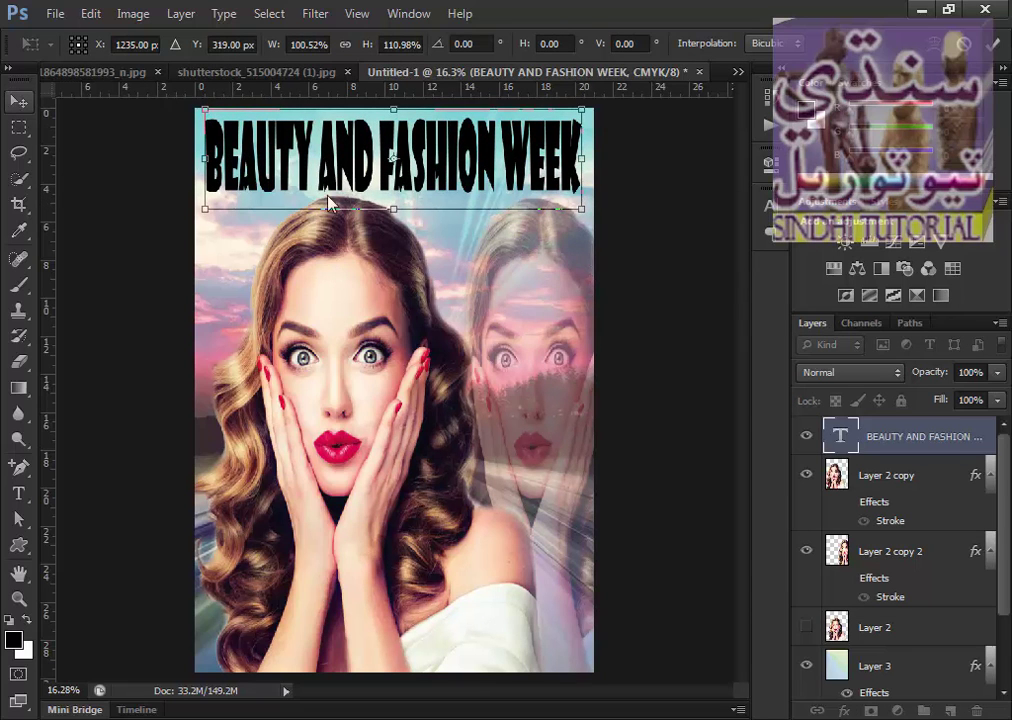
left_click(443, 293)
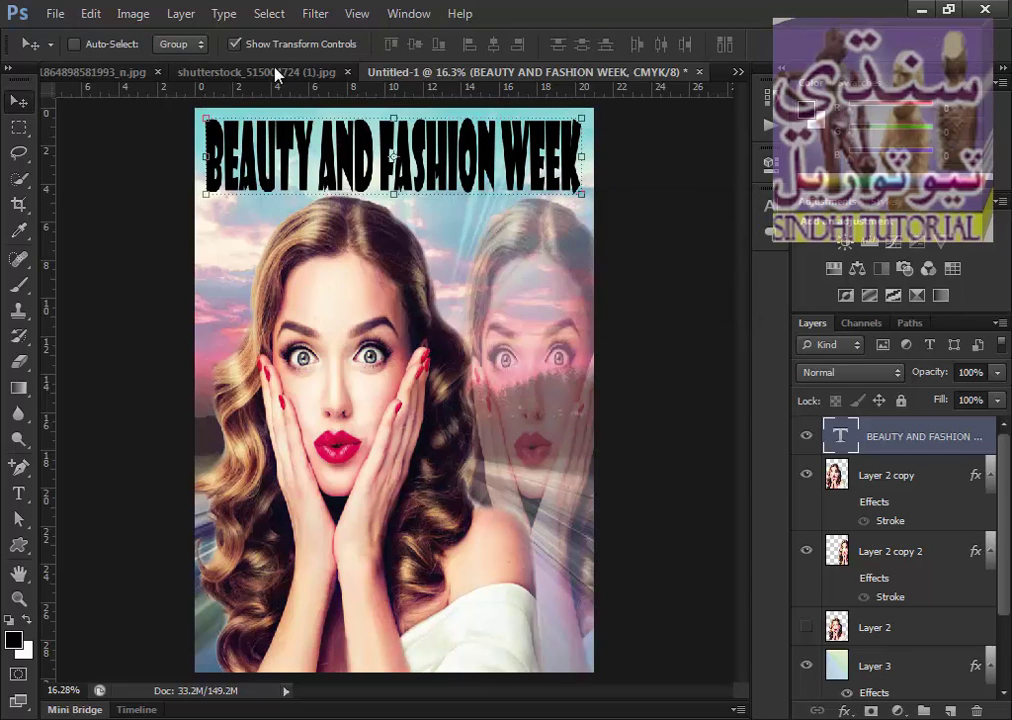
left_click(269, 47)
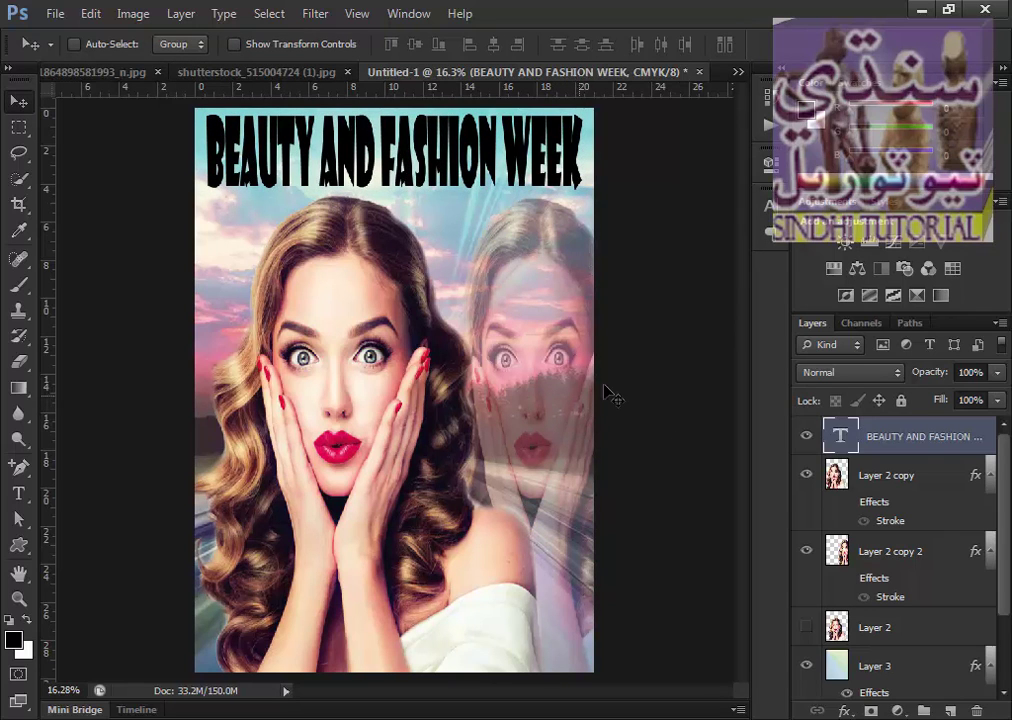
double_click(977, 446)
key("Return")
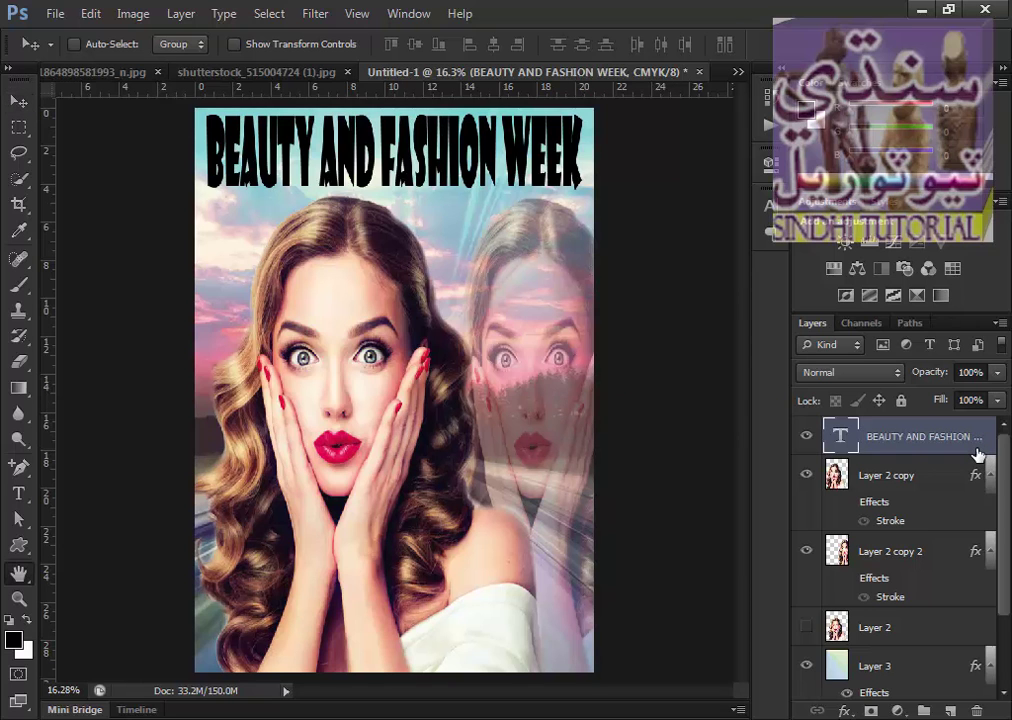
Give the headline a drop shadow, red colour overlay and bright yellow stroke of size 5.
double_click(977, 455)
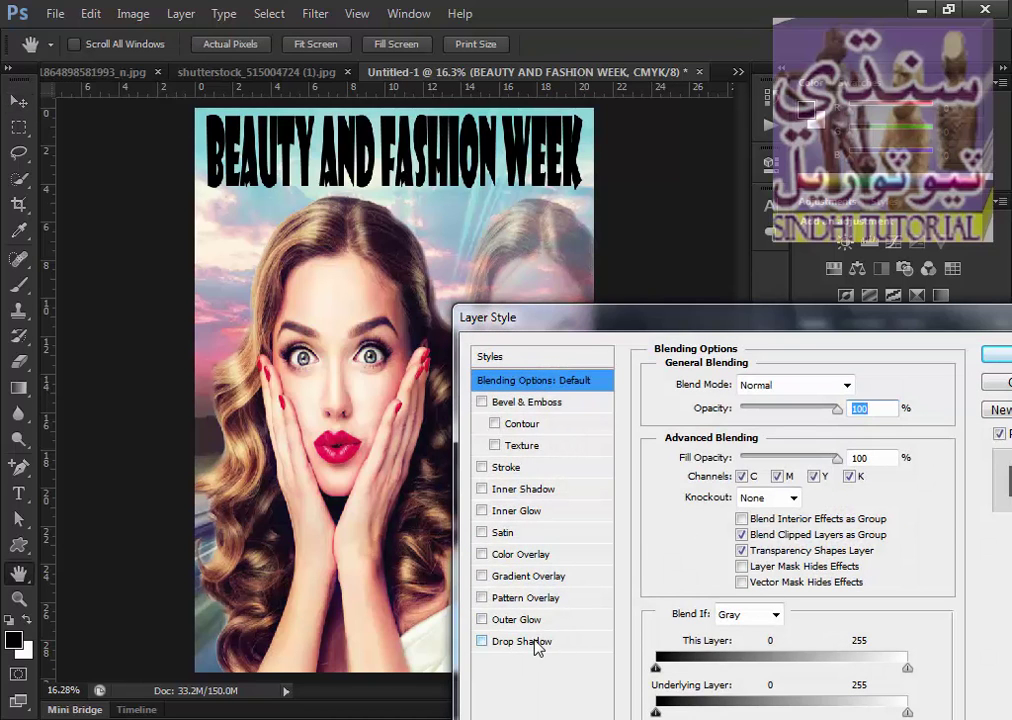
left_click(535, 643)
left_click(527, 560)
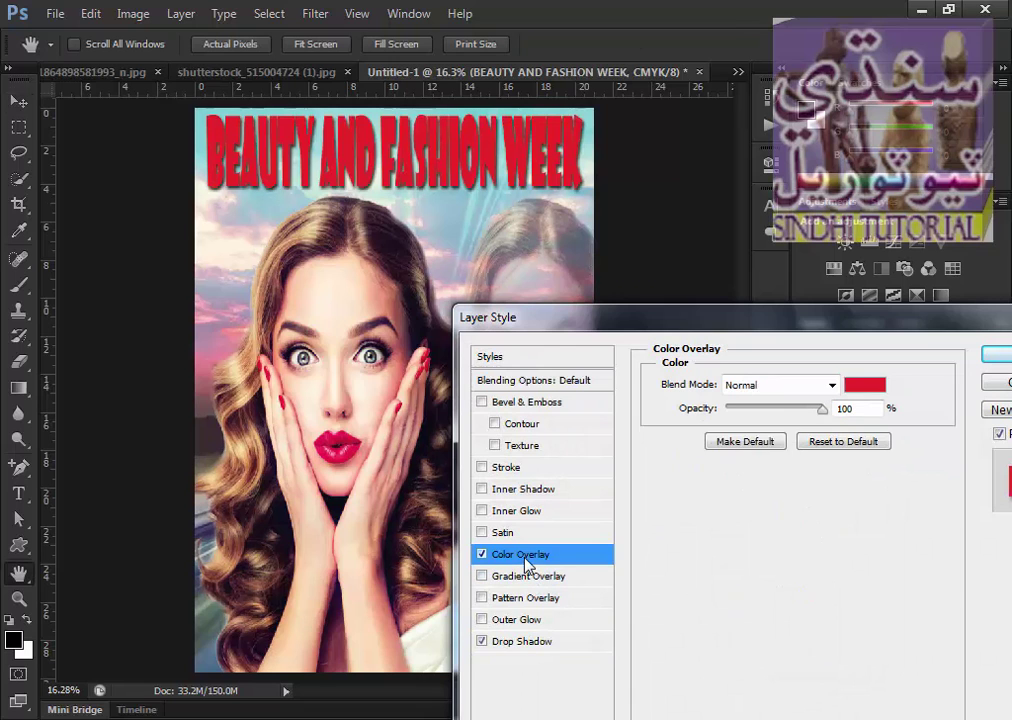
left_click(500, 470)
left_click(703, 519)
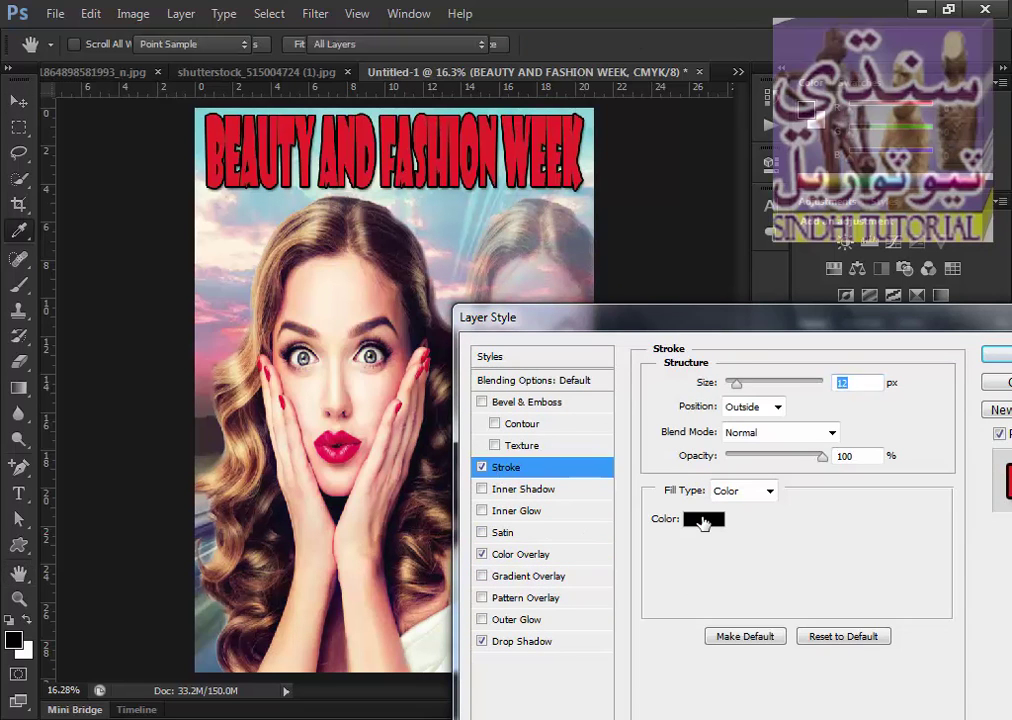
left_click(746, 553)
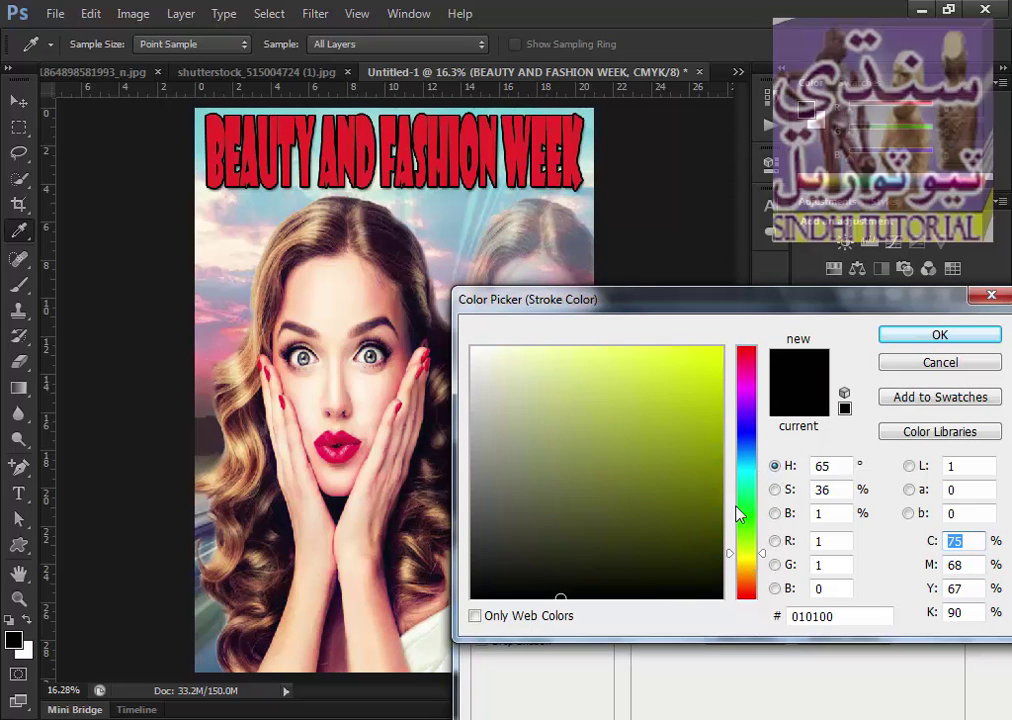
left_click(720, 351)
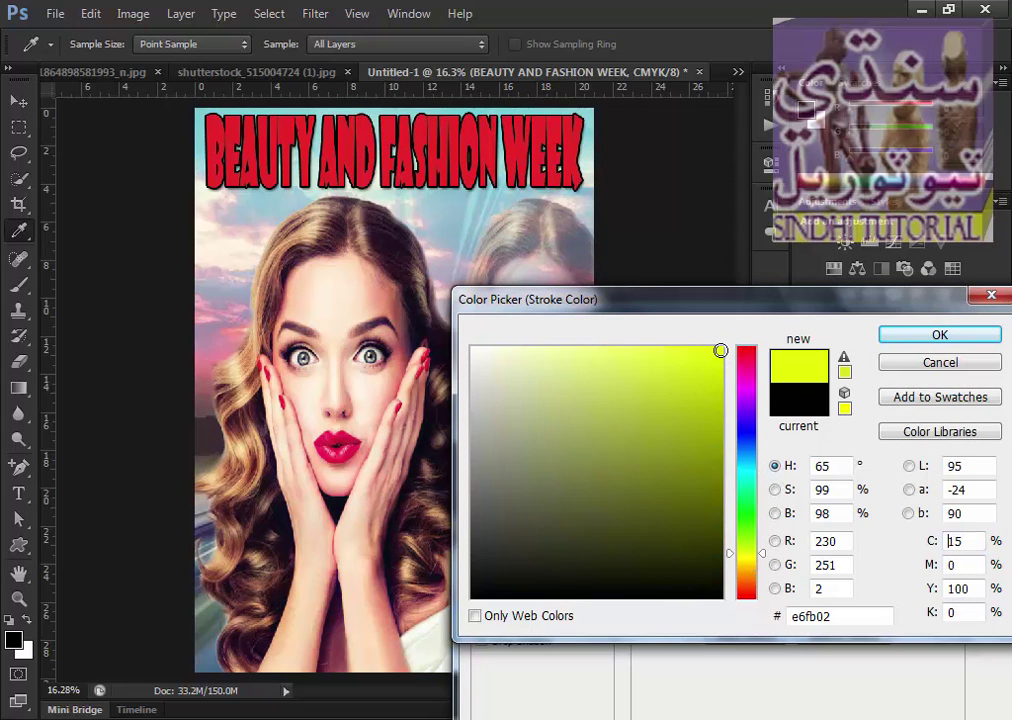
key("Return")
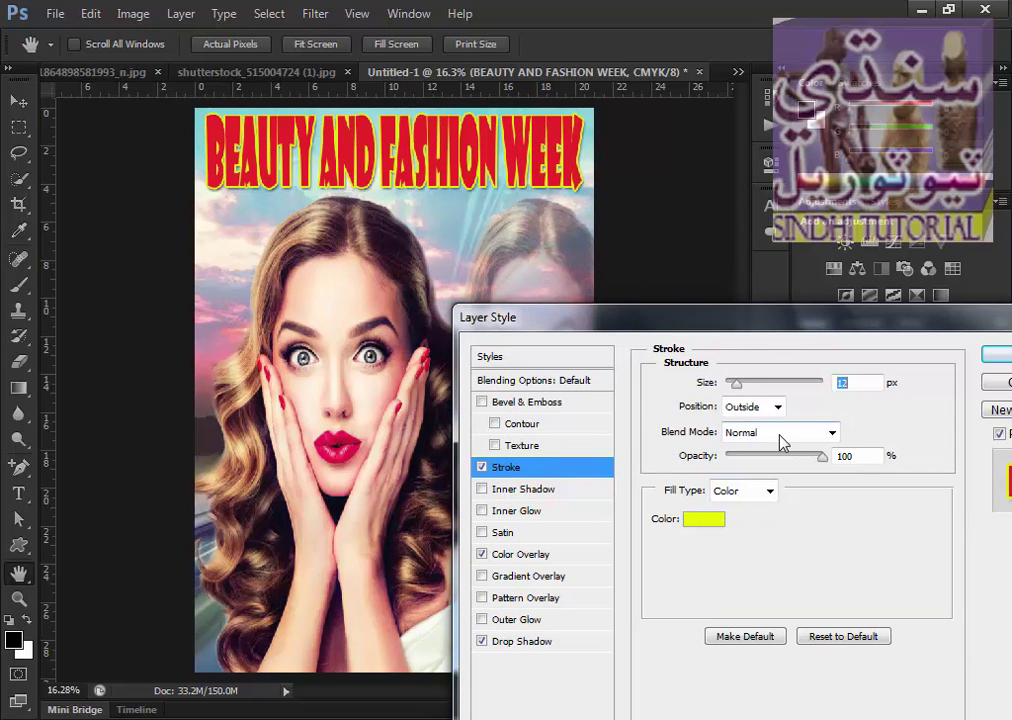
type("5")
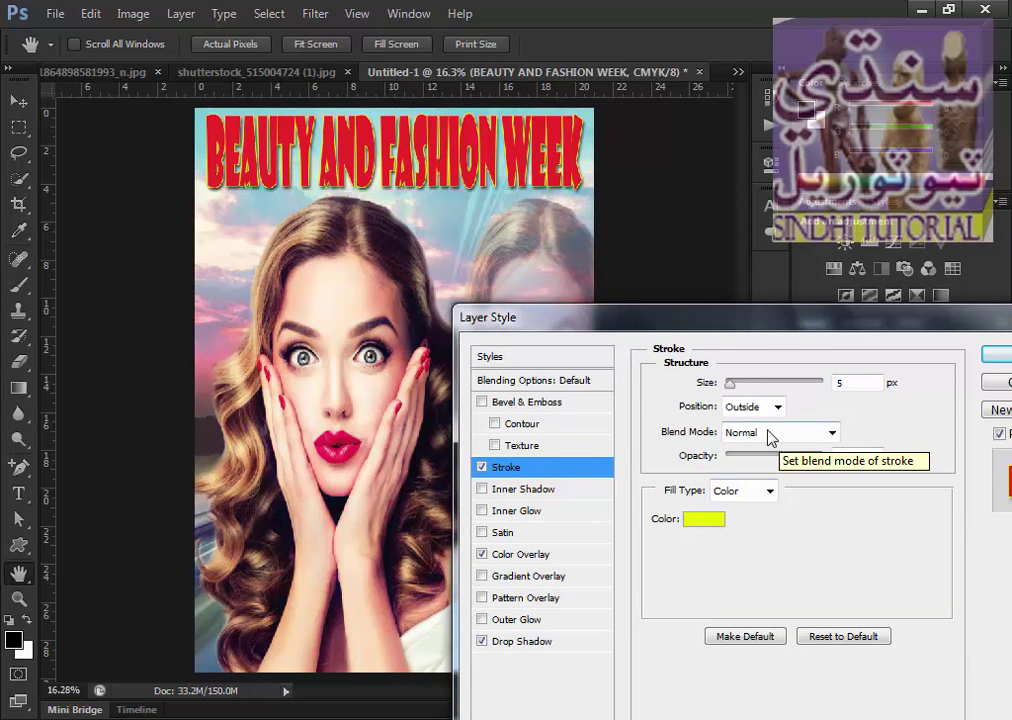
Add Bevel & Emboss with a light blue shadow colour and Texture, then close Layer Style.
left_click(530, 402)
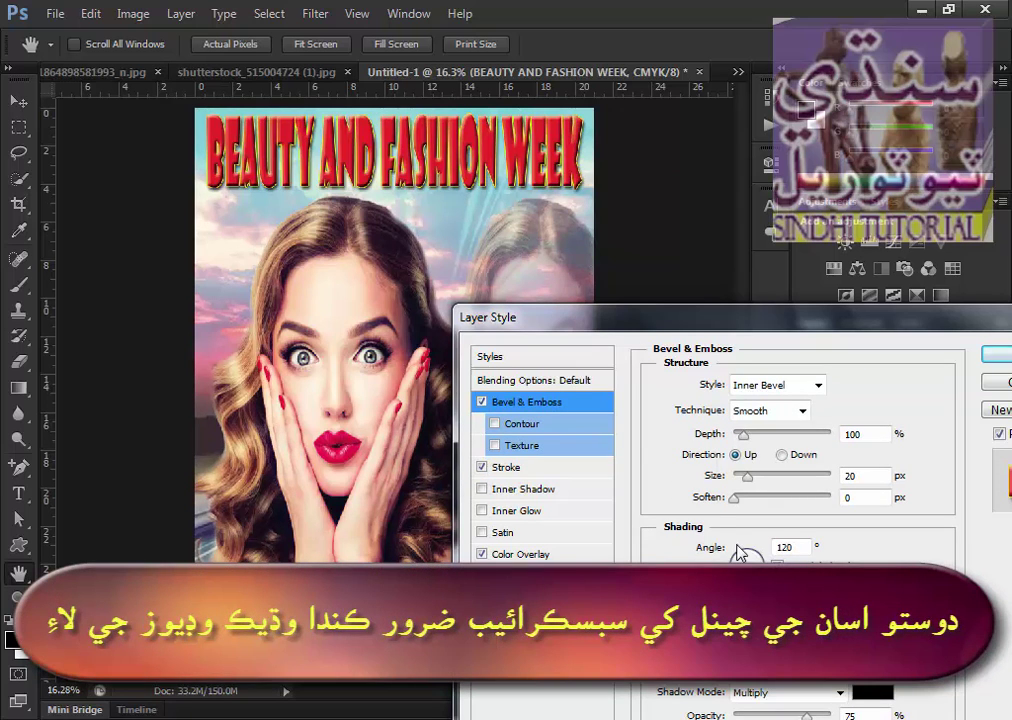
left_click(873, 693)
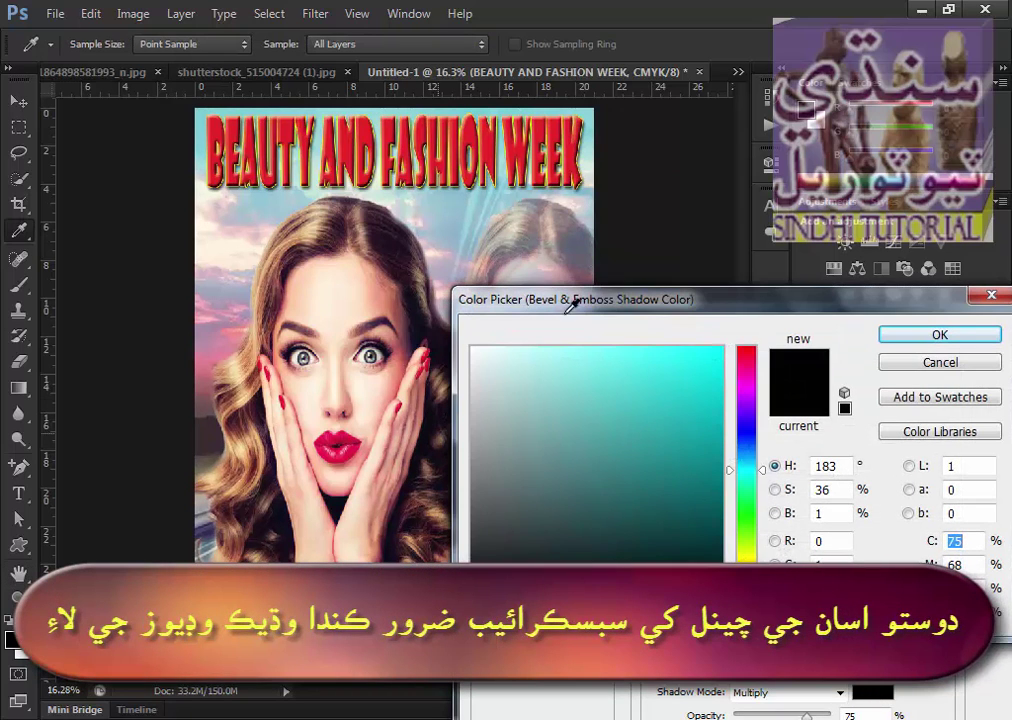
left_click(450, 215)
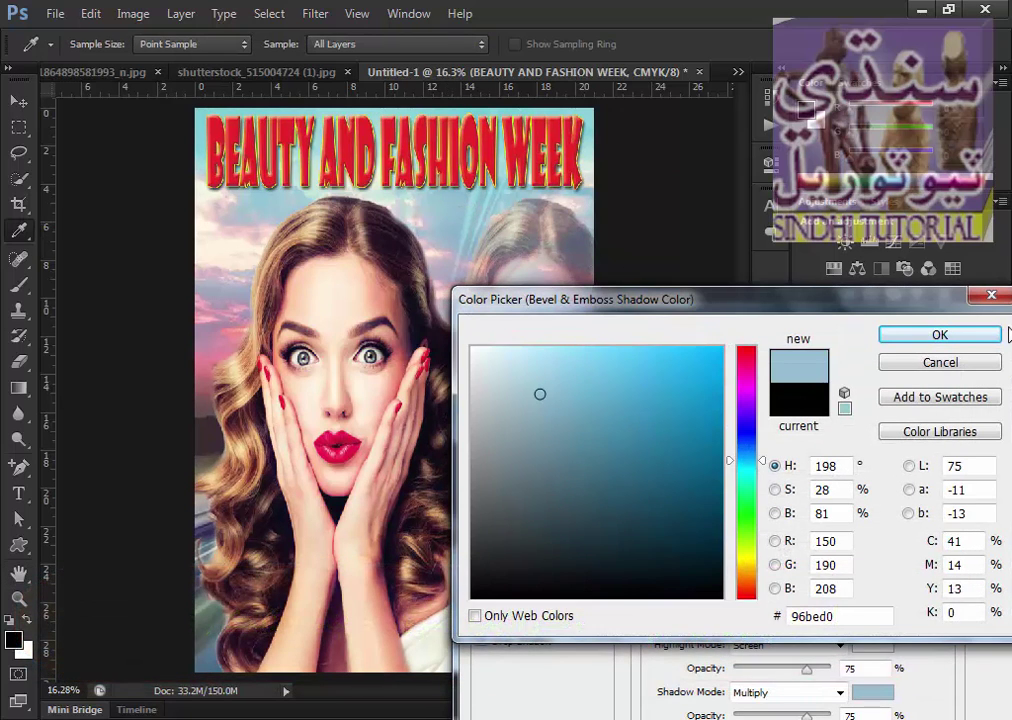
left_click(975, 338)
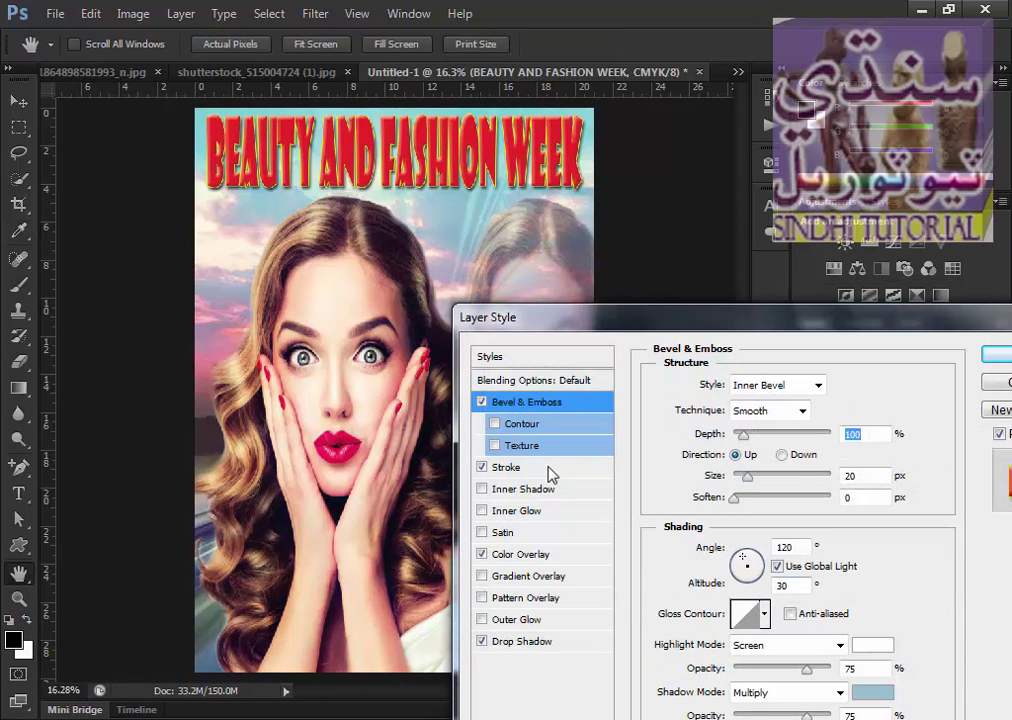
left_click(533, 450)
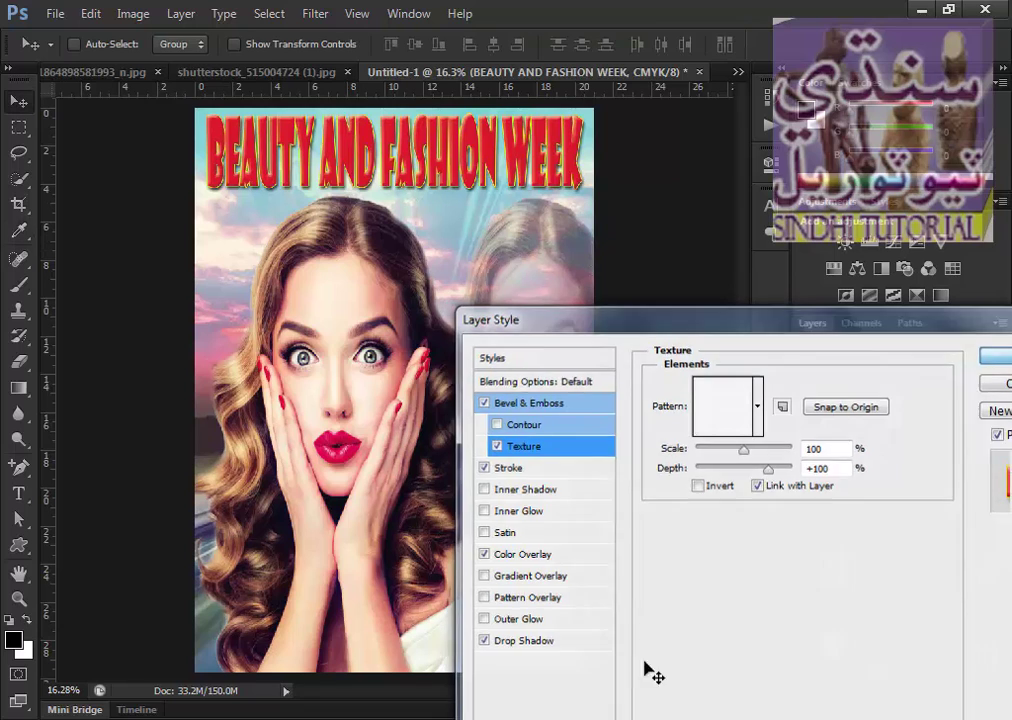
key("Return")
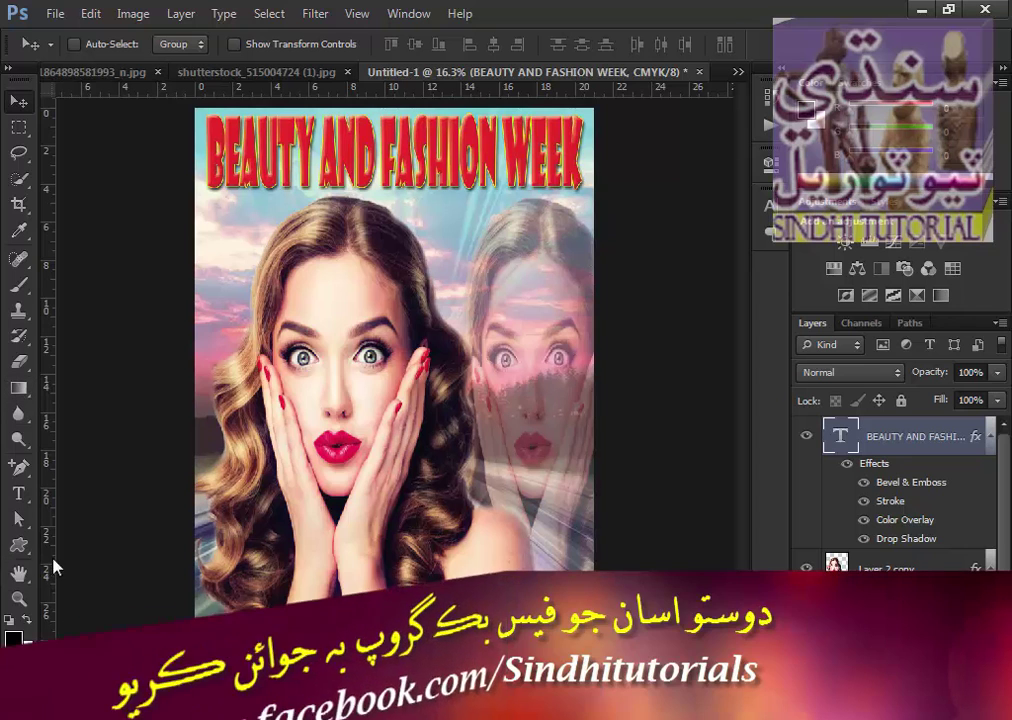
Draw a wide rounded-rectangle bar along the poster's bottom edge and nudge it into place.
left_click(19, 546)
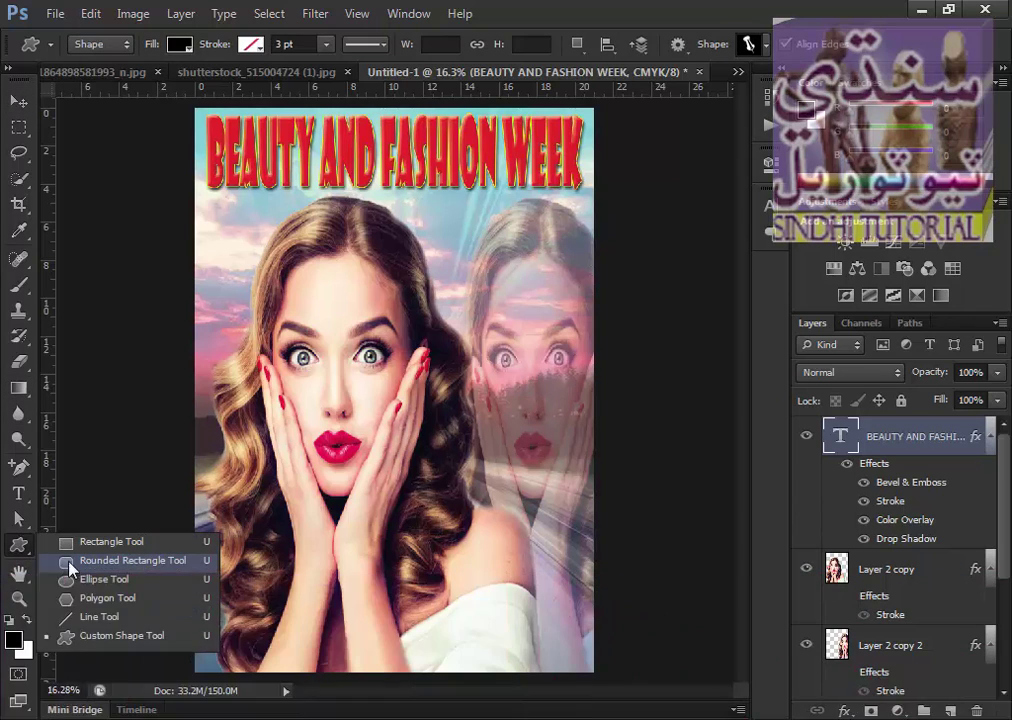
left_click(72, 561)
mouse_move(182, 641)
left_mouse_down()
mouse_move(621, 694)
mouse_move(620, 683)
left_mouse_up()
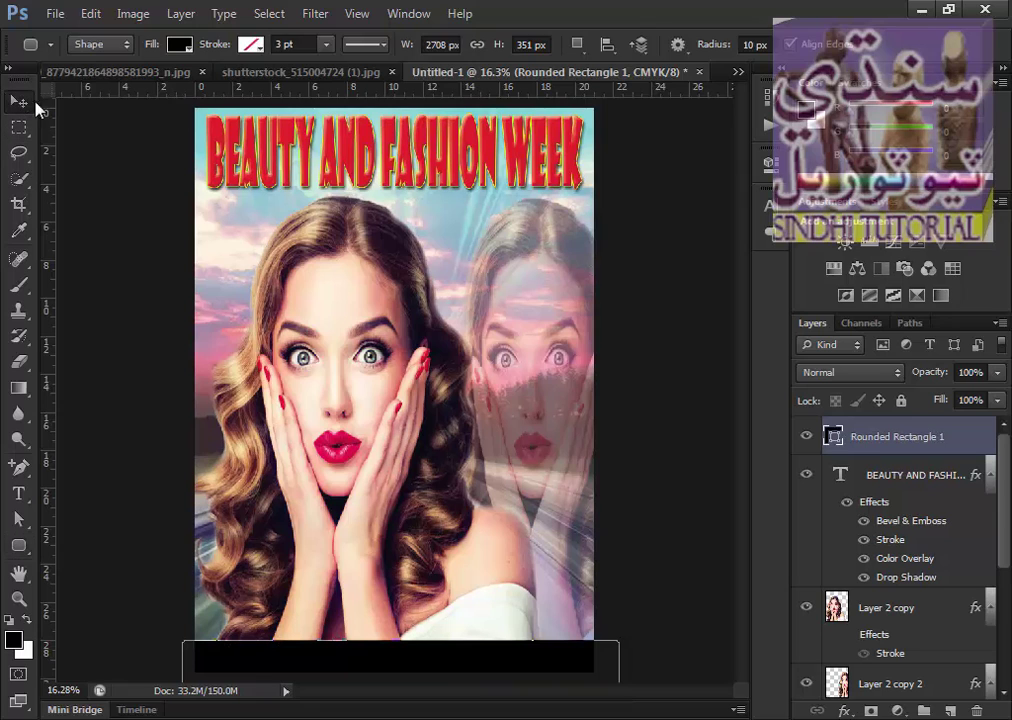
left_click(20, 101)
key("shift+Up")
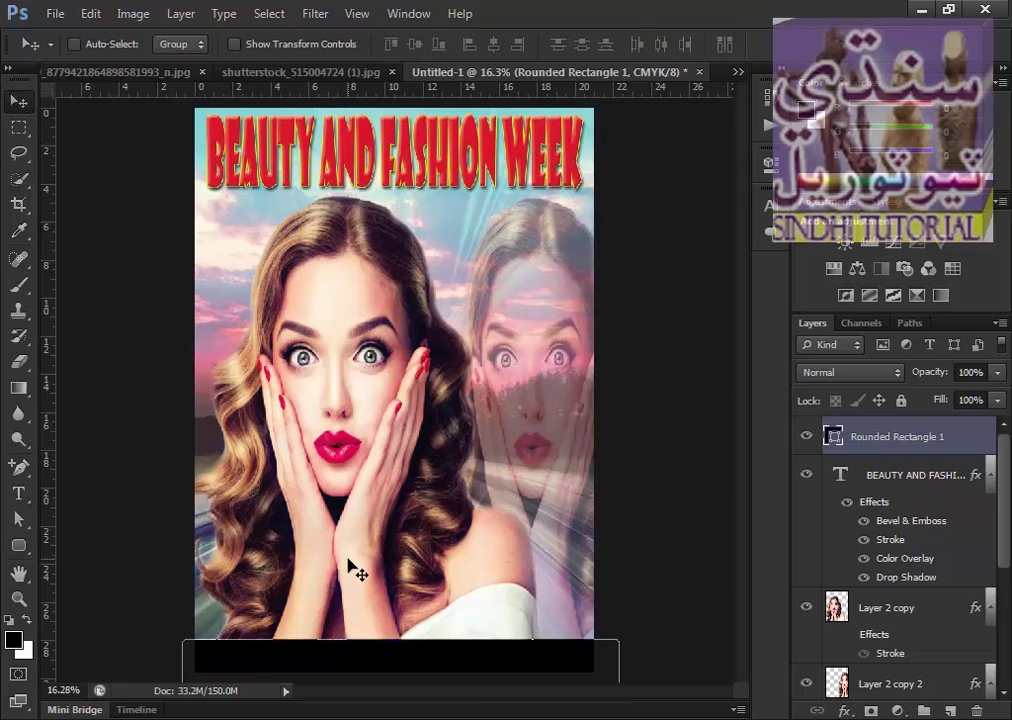
key("shift+Up")
key("shift+Up")
key("shift+Up")
key("shift+Up")
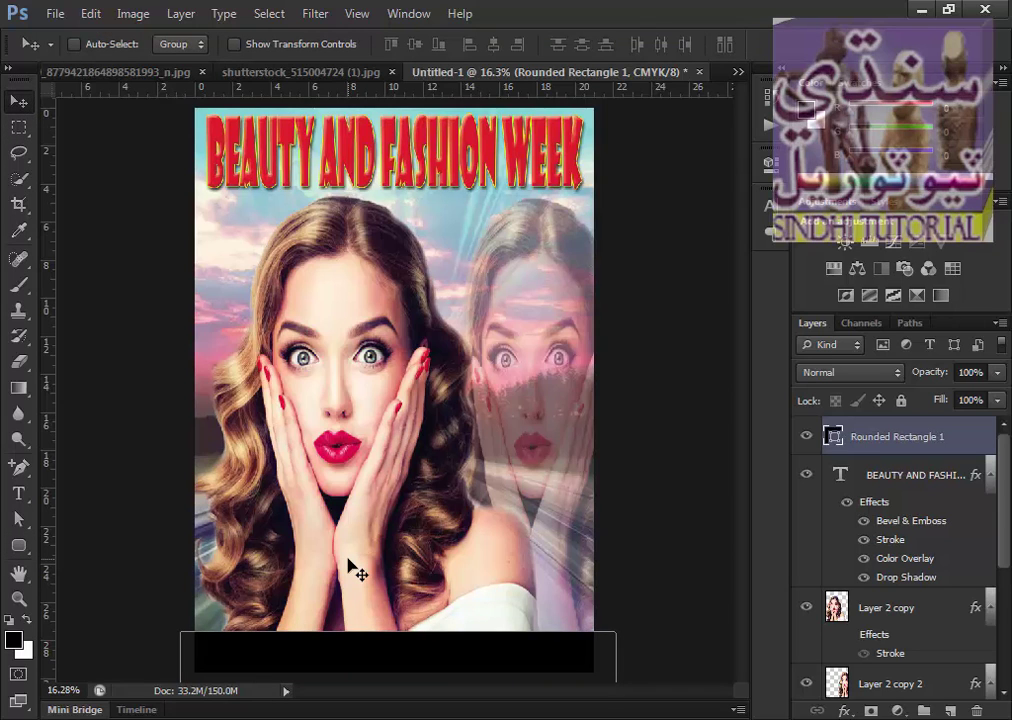
key("shift+Down")
key("shift+Down")
key("shift+Up")
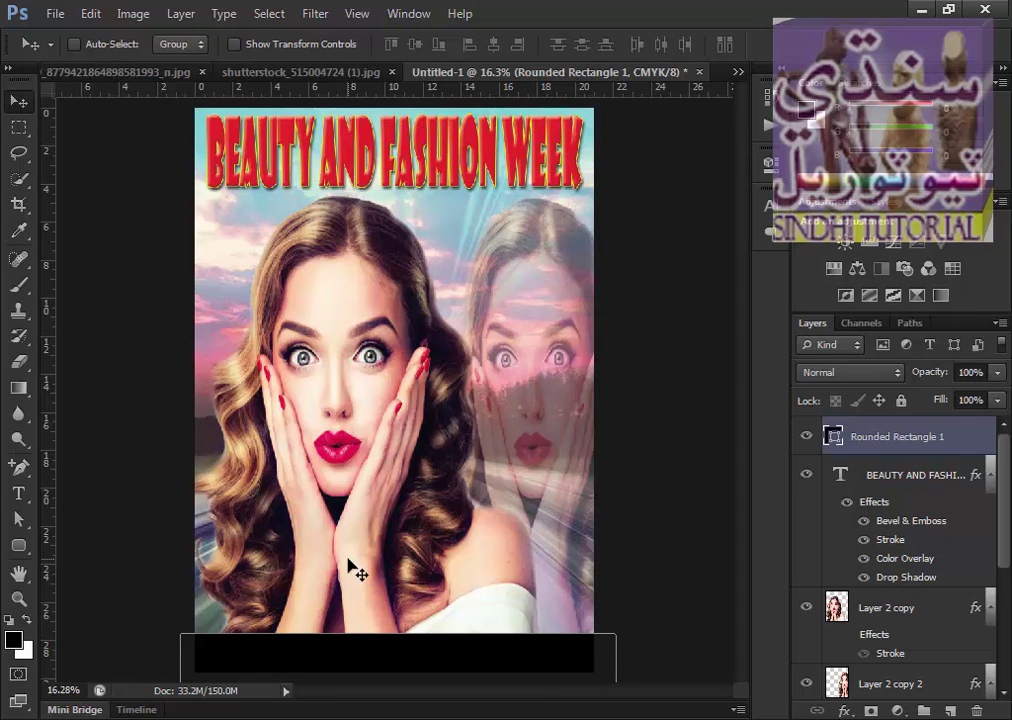
Duplicate the bar and fill the copy with peach #feddc4.
key("ctrl+j")
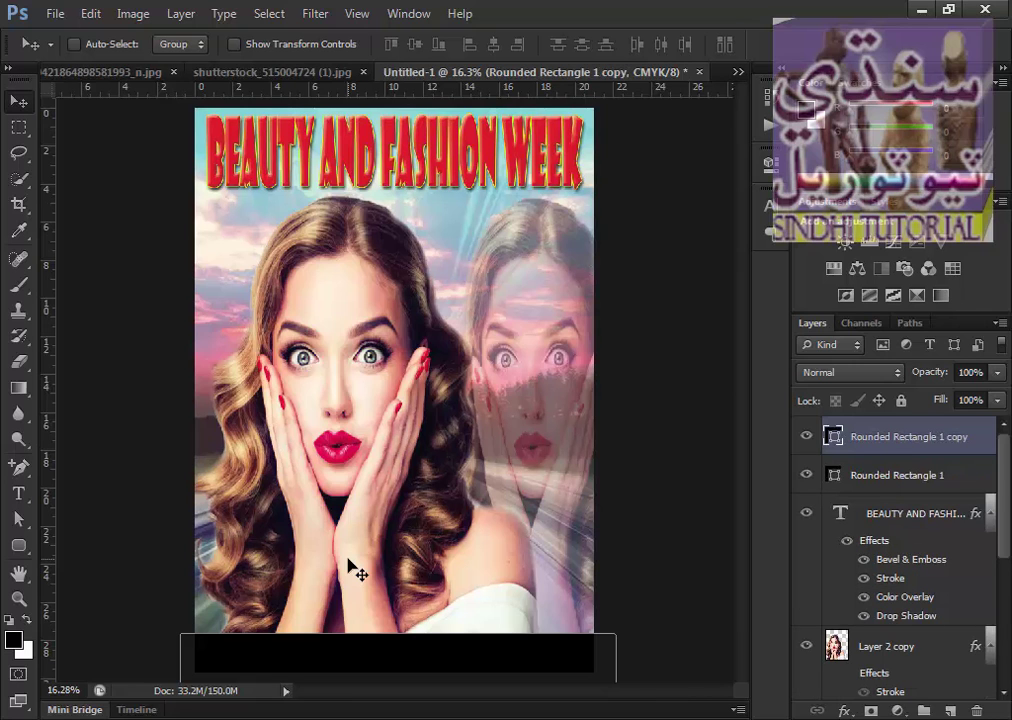
double_click(836, 442)
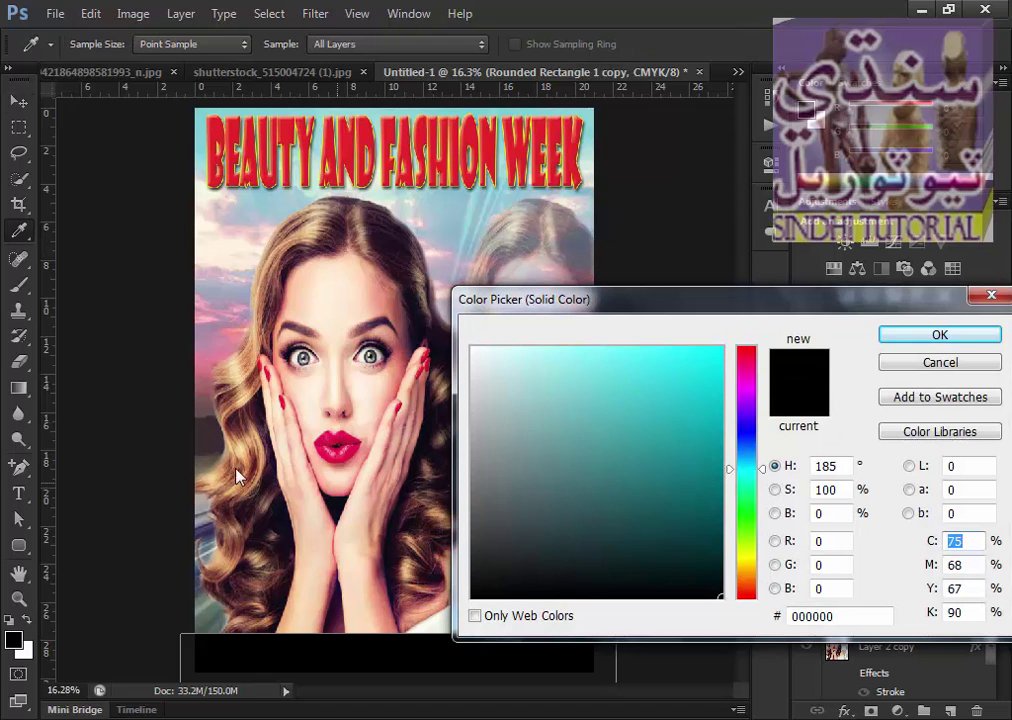
left_click(381, 391)
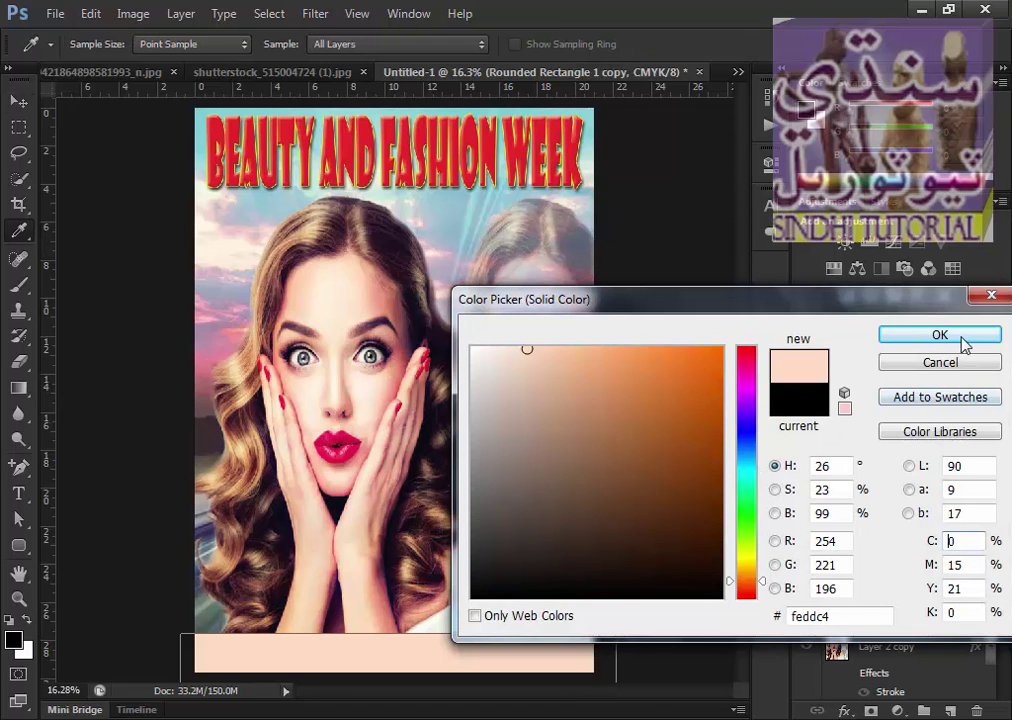
left_click(963, 340)
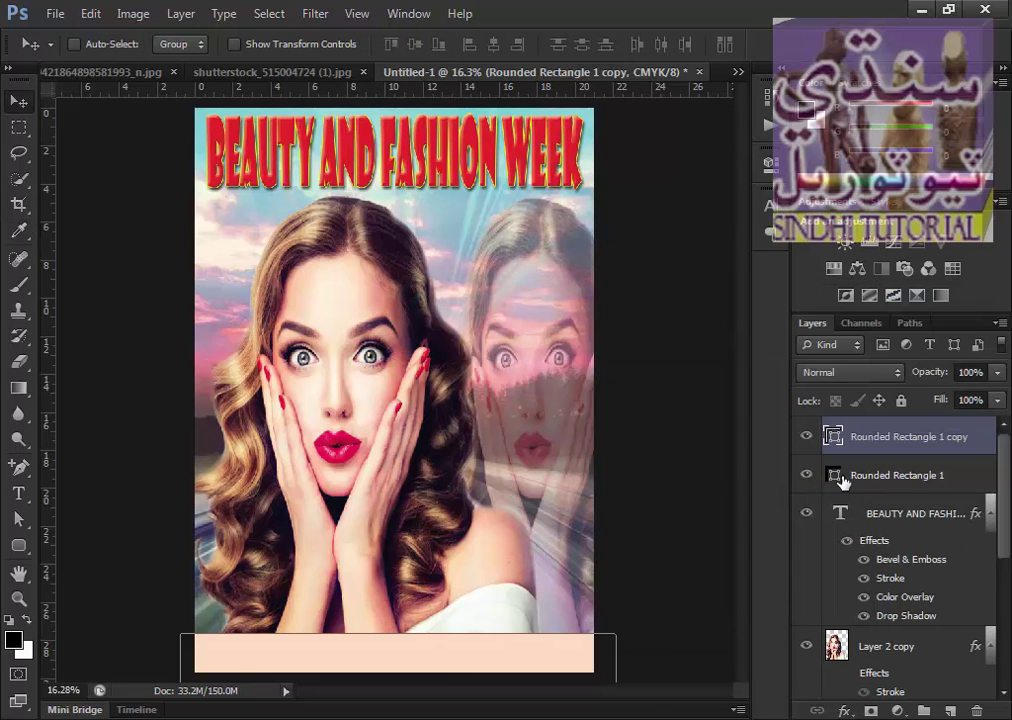
left_click(843, 482)
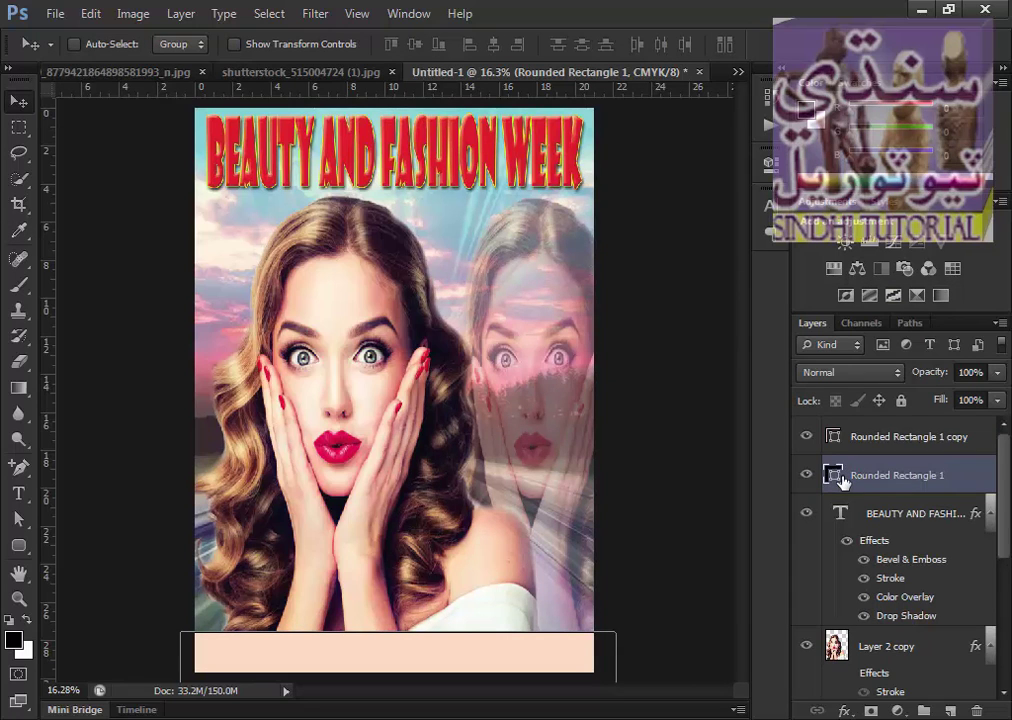
Add the phone number line in Times New Roman on a new layer and shift it slightly right.
left_click(857, 440)
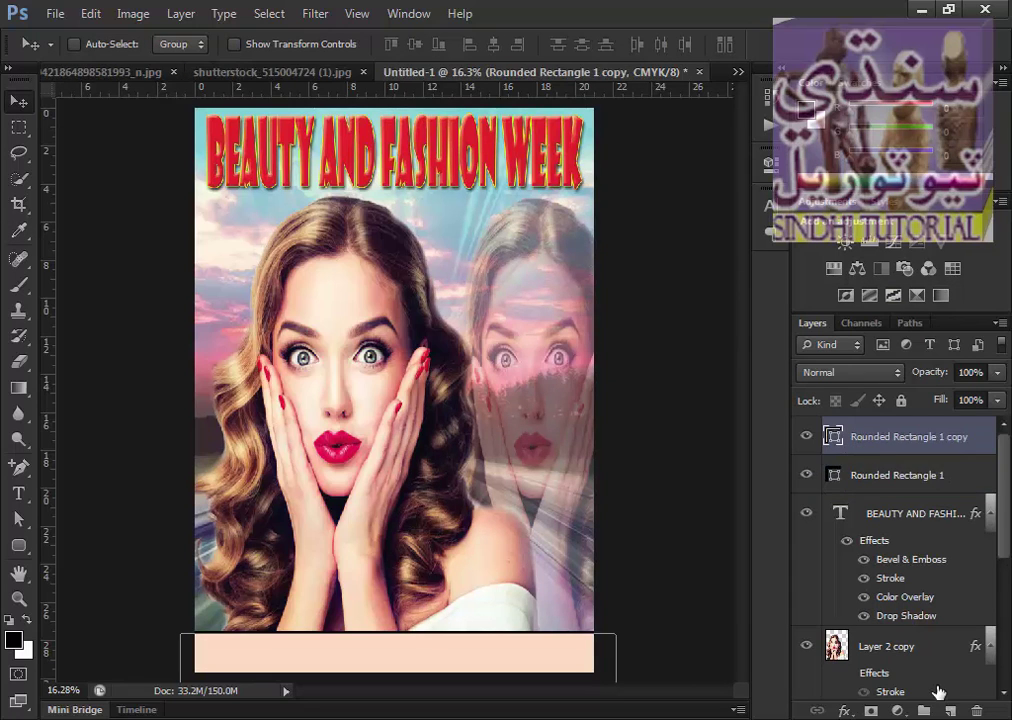
left_click(951, 711)
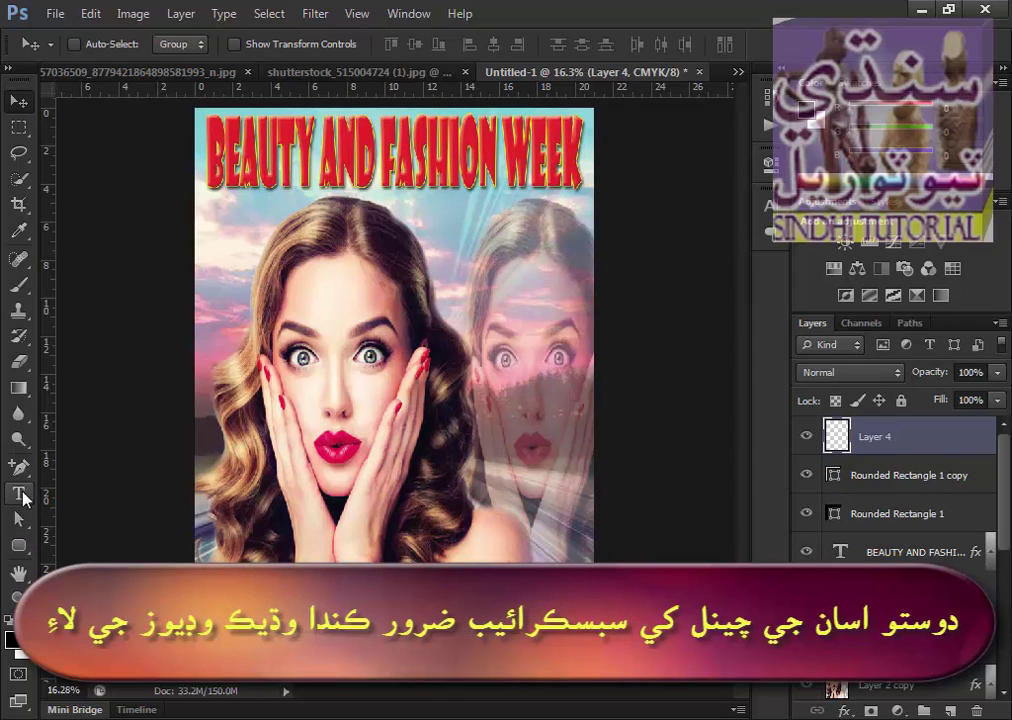
left_click(18, 493)
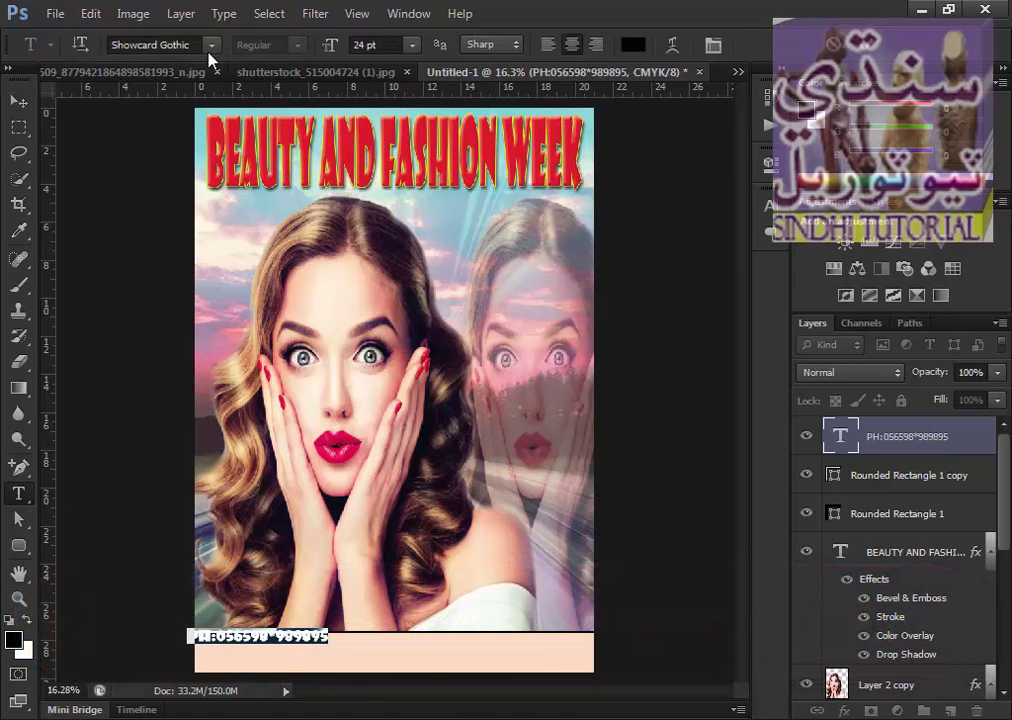
left_click(211, 45)
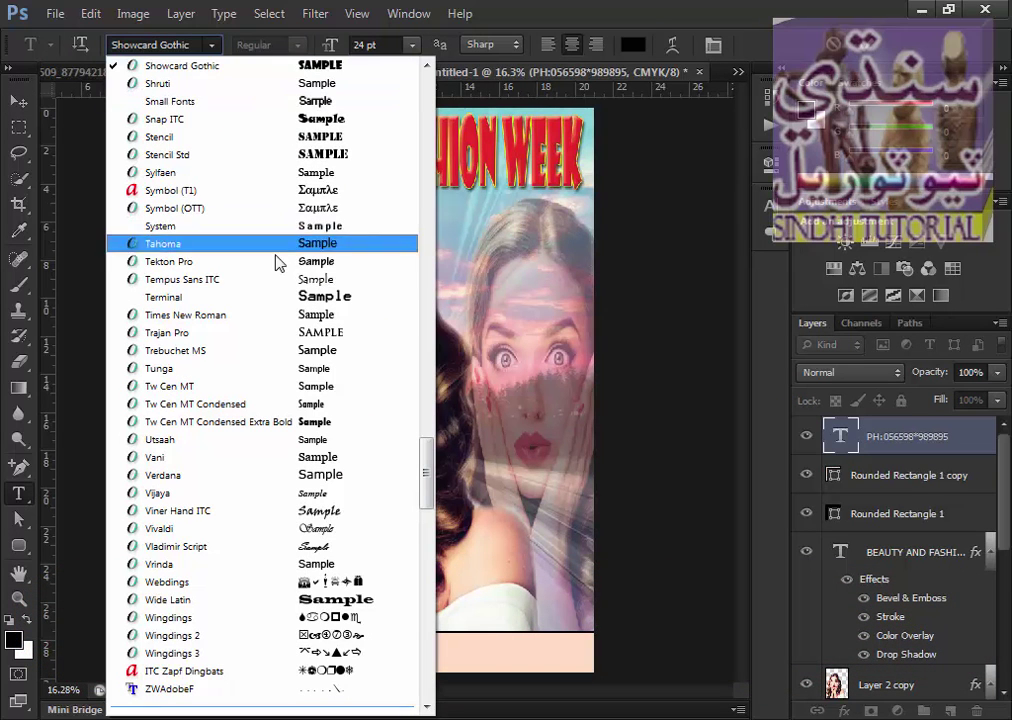
scroll(297, 340, "down", 1)
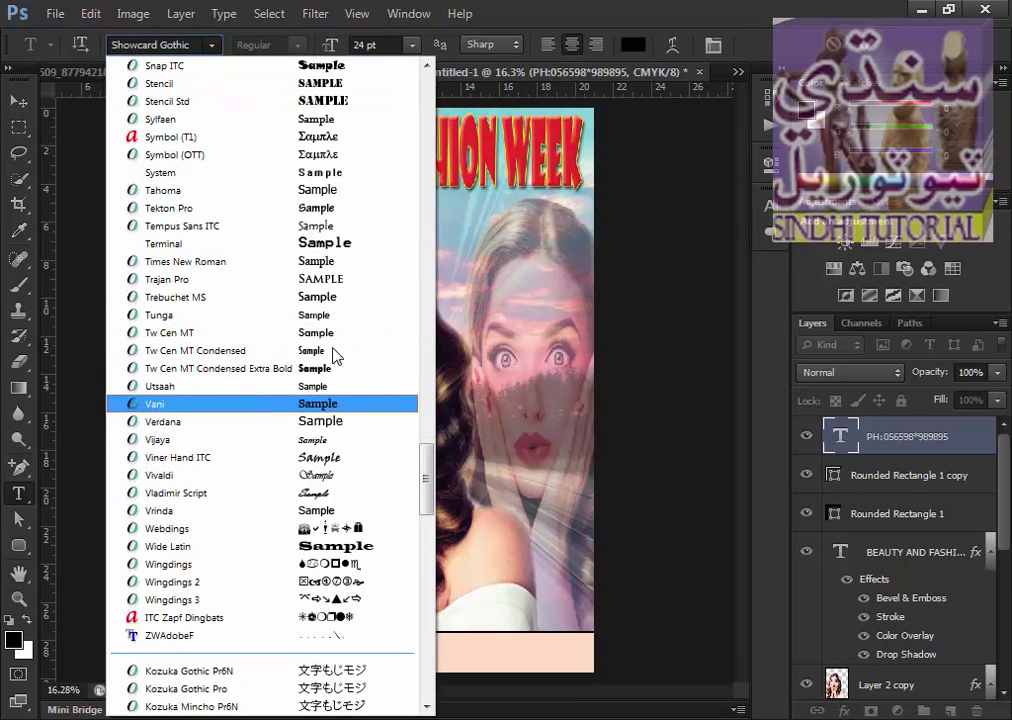
left_click(310, 262)
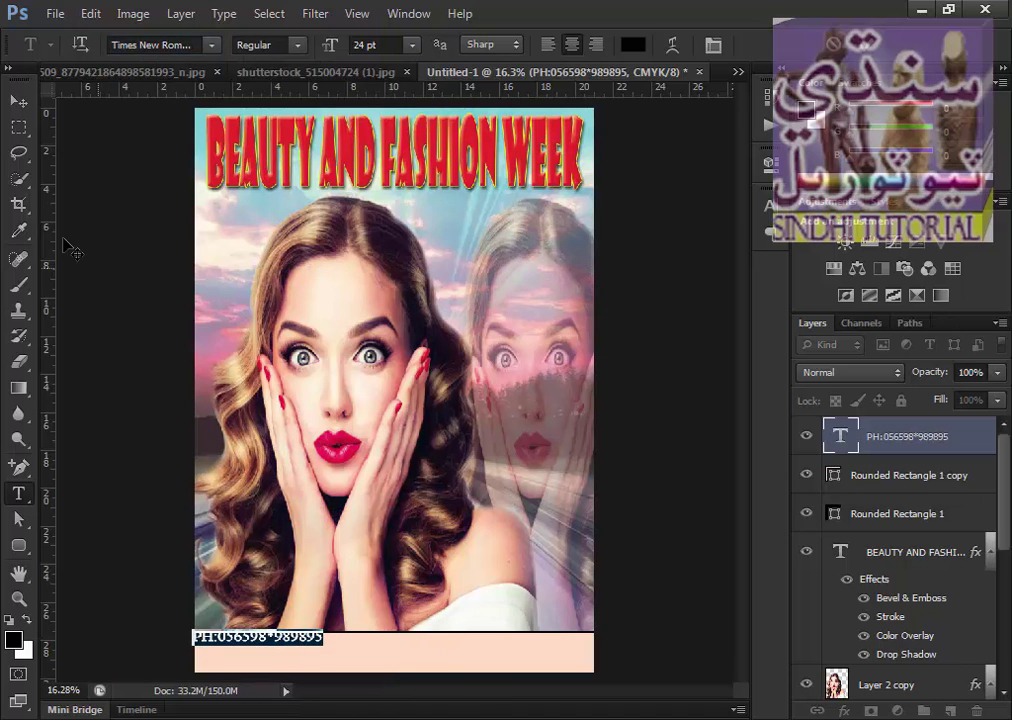
left_click(23, 104)
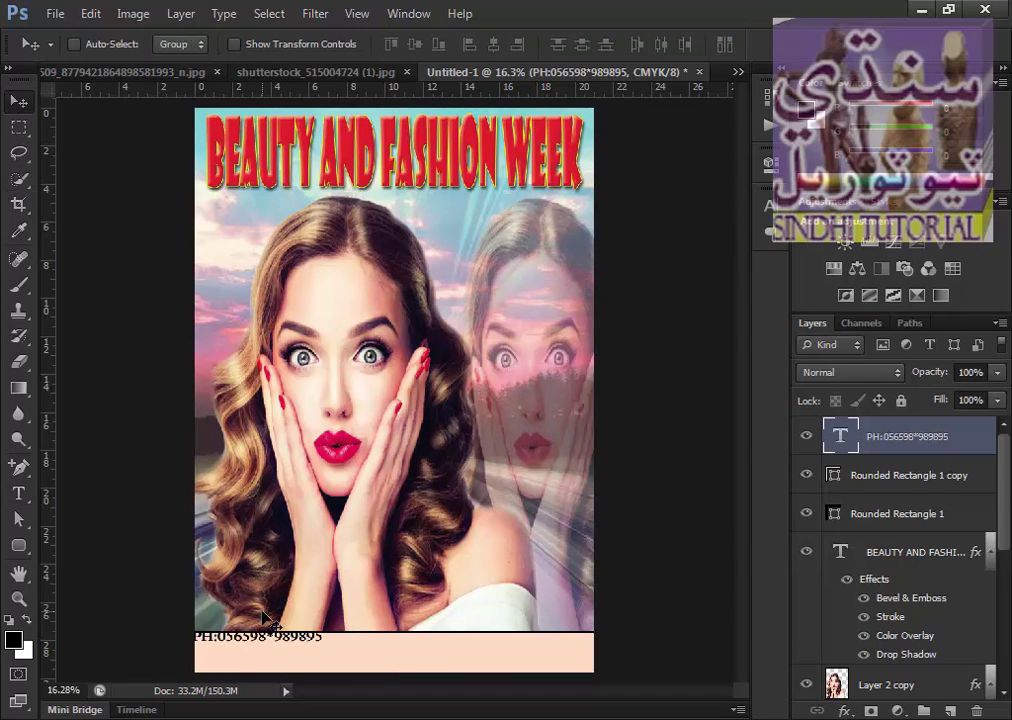
left_click_drag(281, 649, 270, 652)
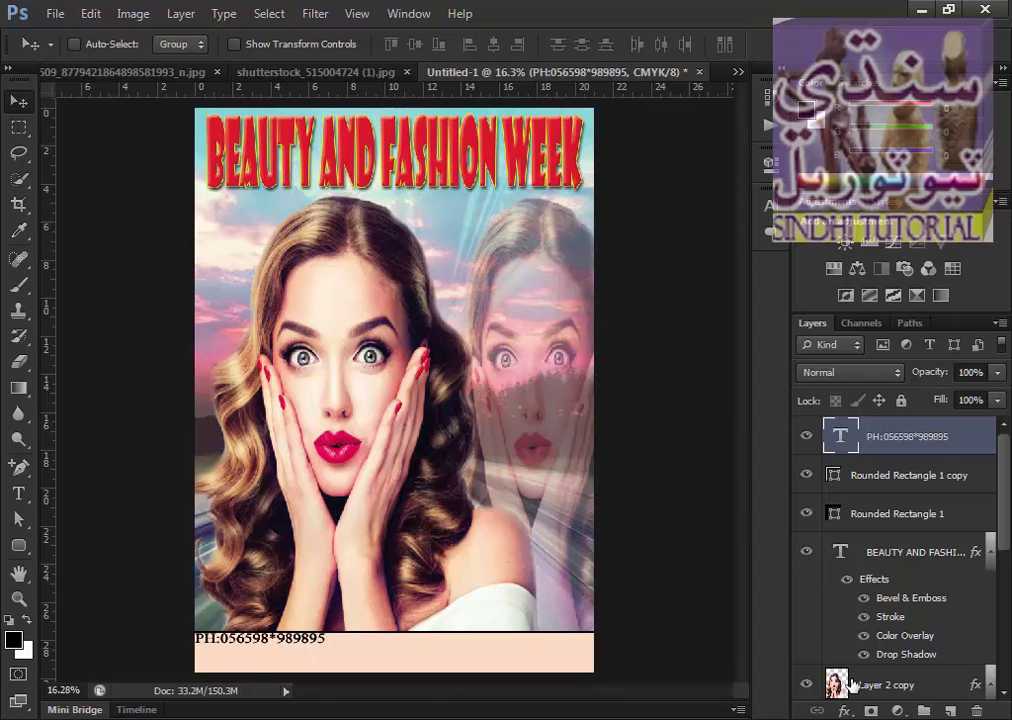
Type the address line on a new layer beneath the phone number and adjust the footer text layers.
key("ctrl+shift+alt+n")
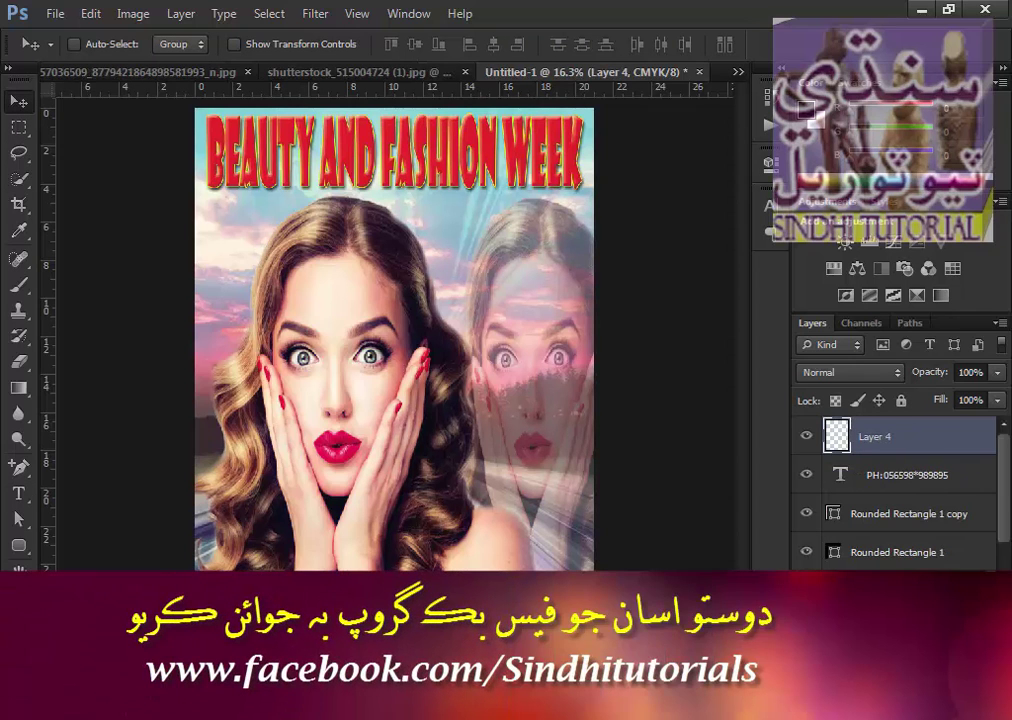
left_click(18, 493)
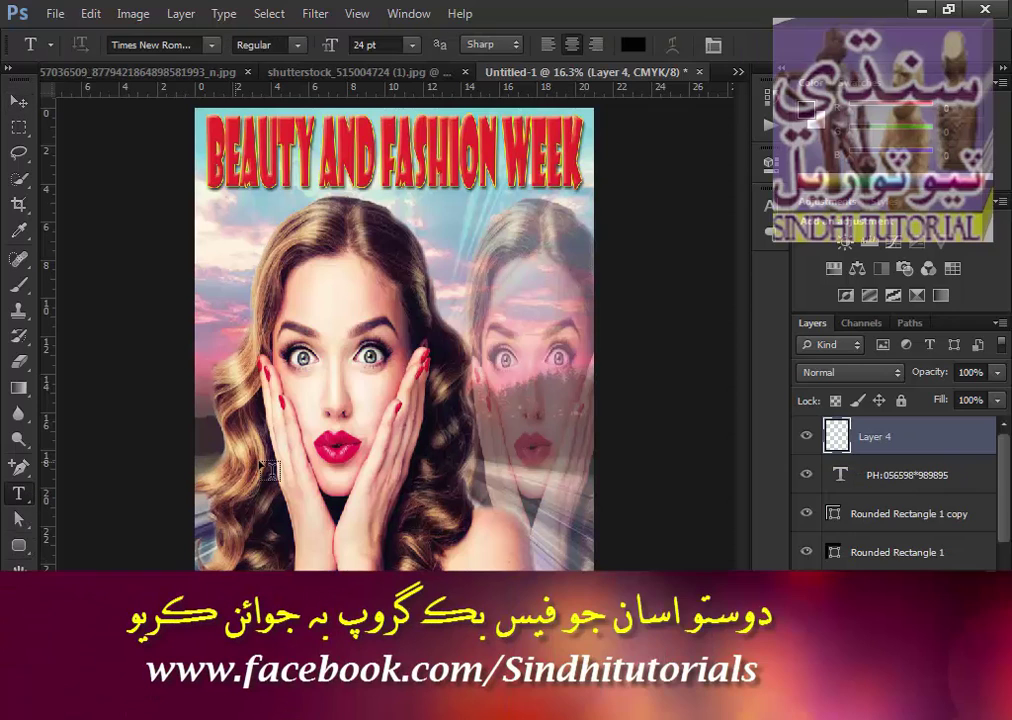
left_click(268, 468)
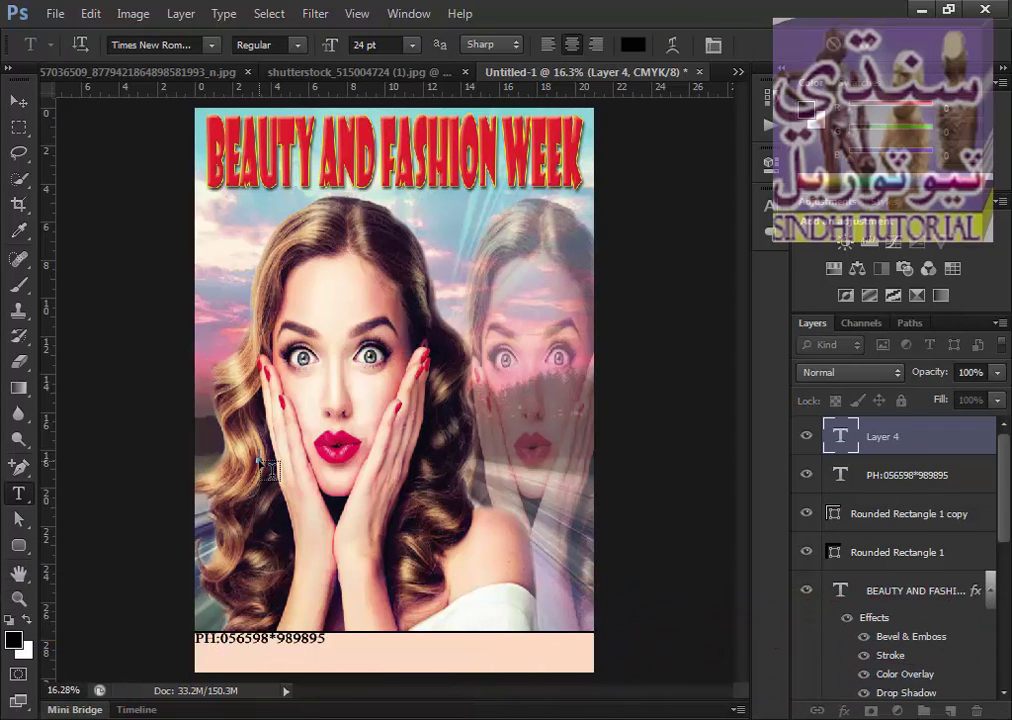
type("ADDRESS:NEW TOWN HYDERABAD")
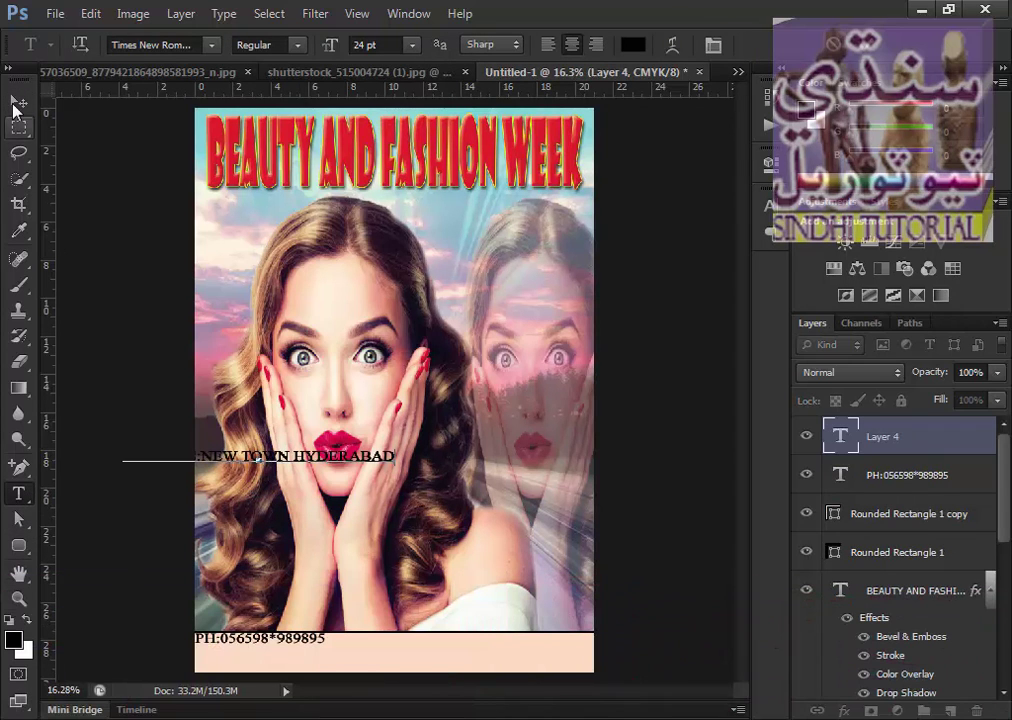
left_click(18, 101)
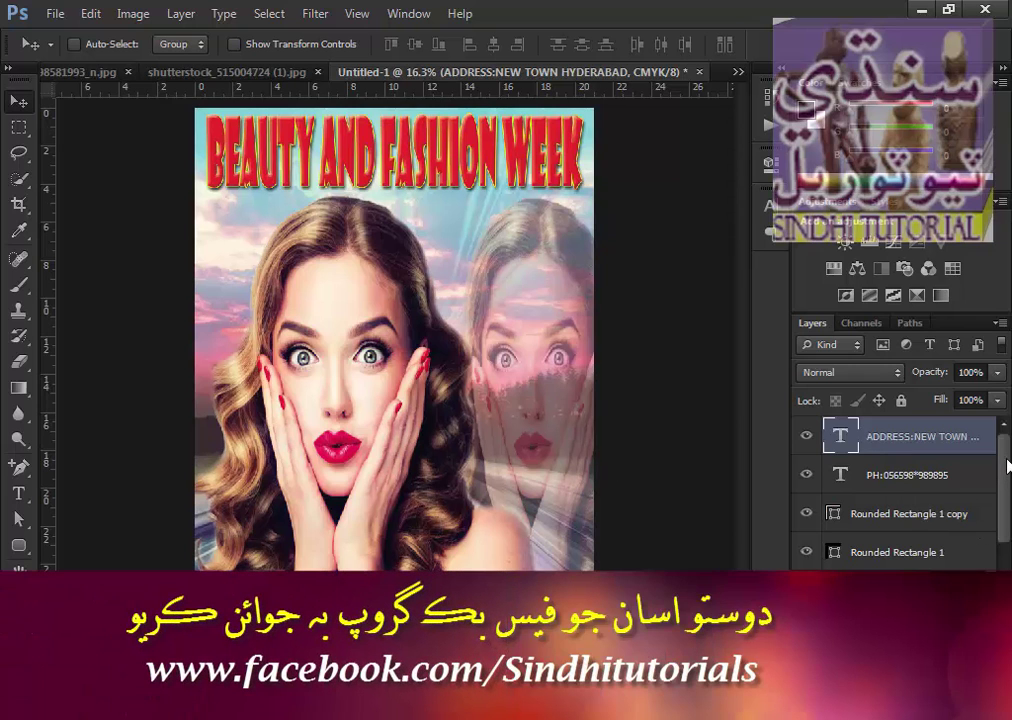
left_click_drag(1007, 466, 1005, 545)
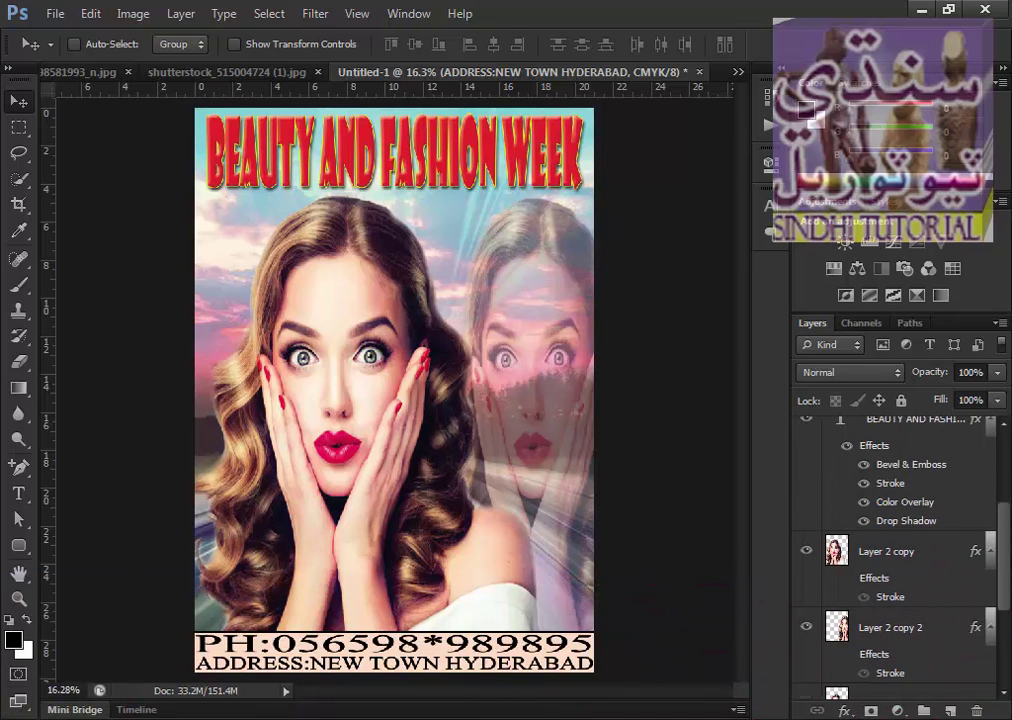